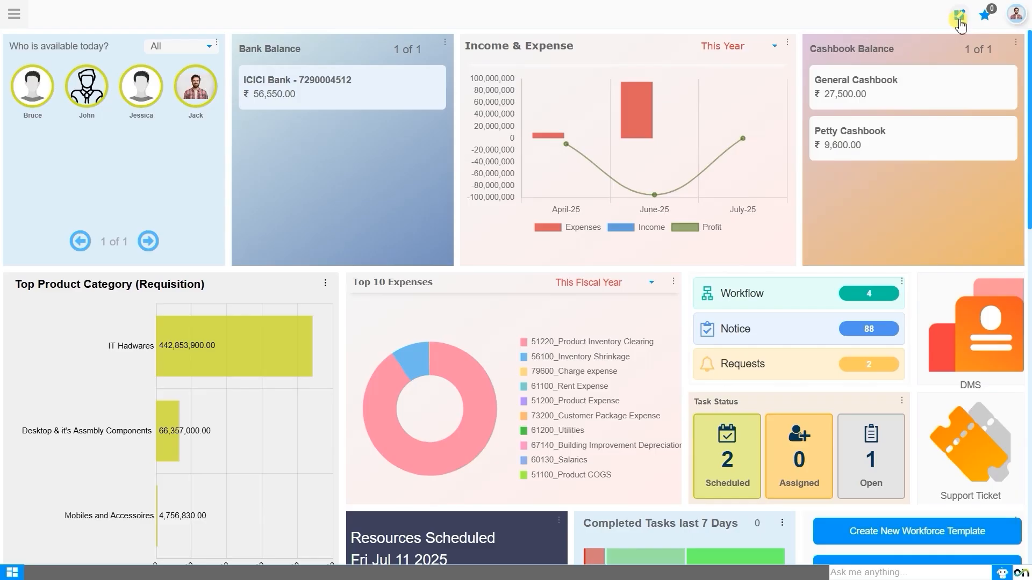
# - Look over the Mosaic library of dashboard widgets, and close it without adding a widget
pyautogui.click(960, 16)
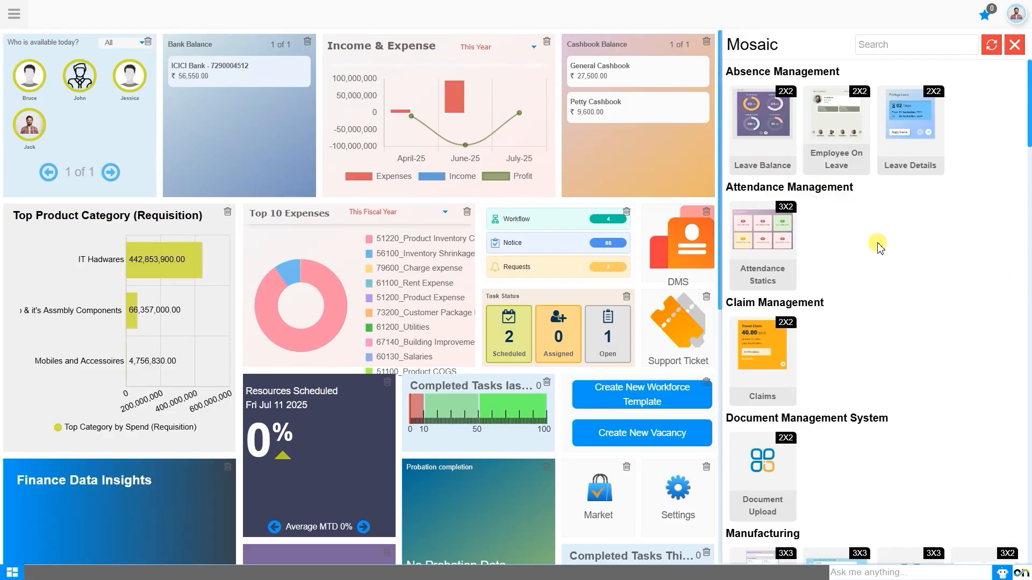
pyautogui.moveTo(794, 333); pyautogui.dragTo(794, 361)
pyautogui.moveTo(662, 156)
pyautogui.mouseDown()
pyautogui.moveTo(487, 154)
pyautogui.moveTo(704, 156)
pyautogui.moveTo(662, 155)
pyautogui.mouseUp()
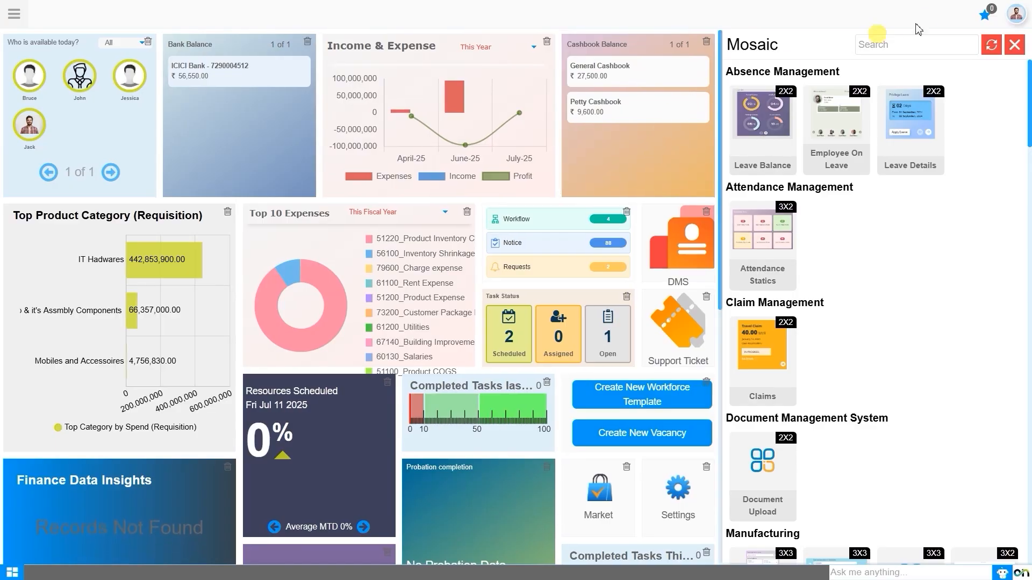
pyautogui.click(1017, 47)
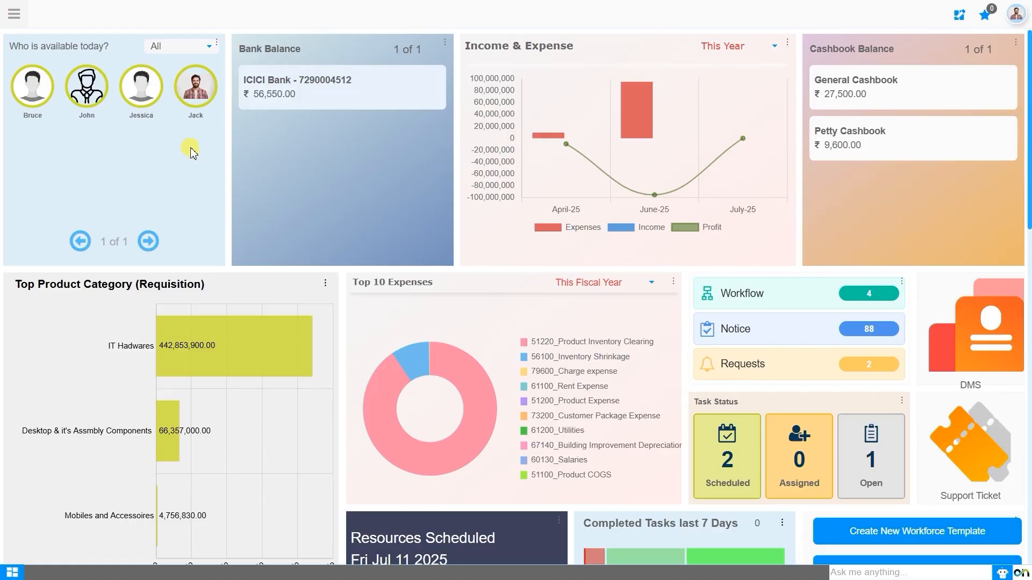
# - Search the application menu for "sales order"
pyautogui.click(26, 23)
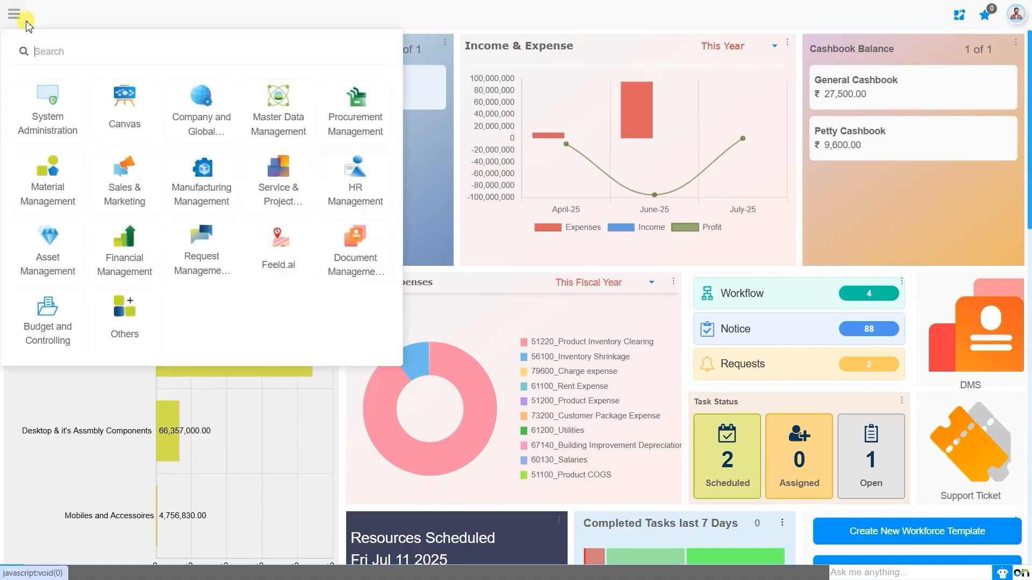
pyautogui.write('sa')
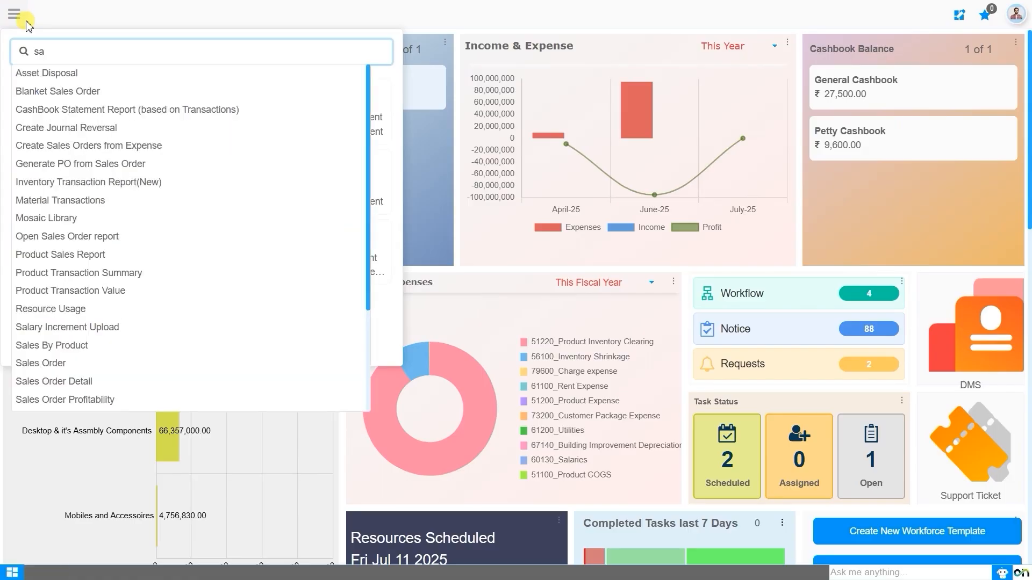
pyautogui.write('les')
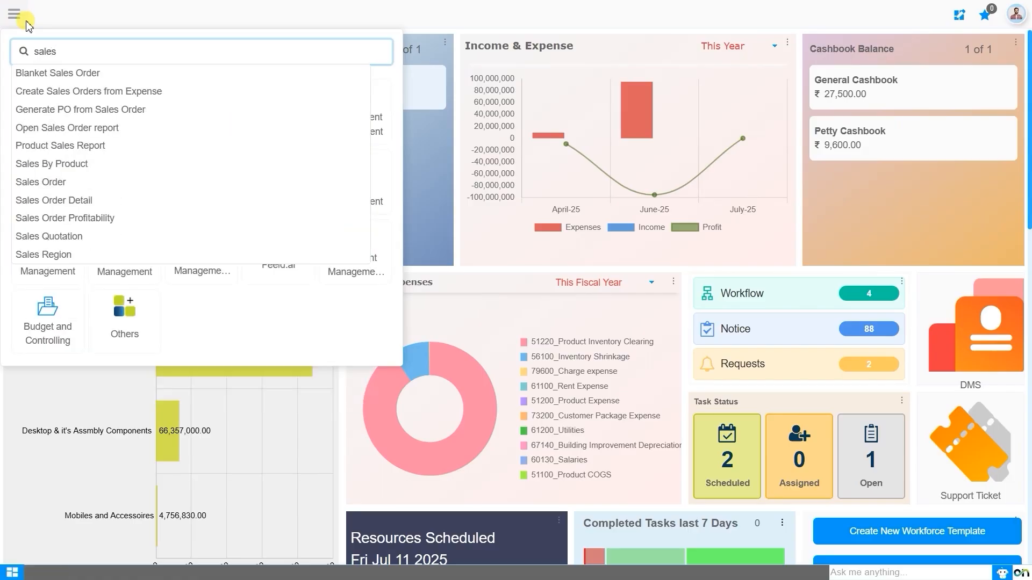
pyautogui.write(' order')
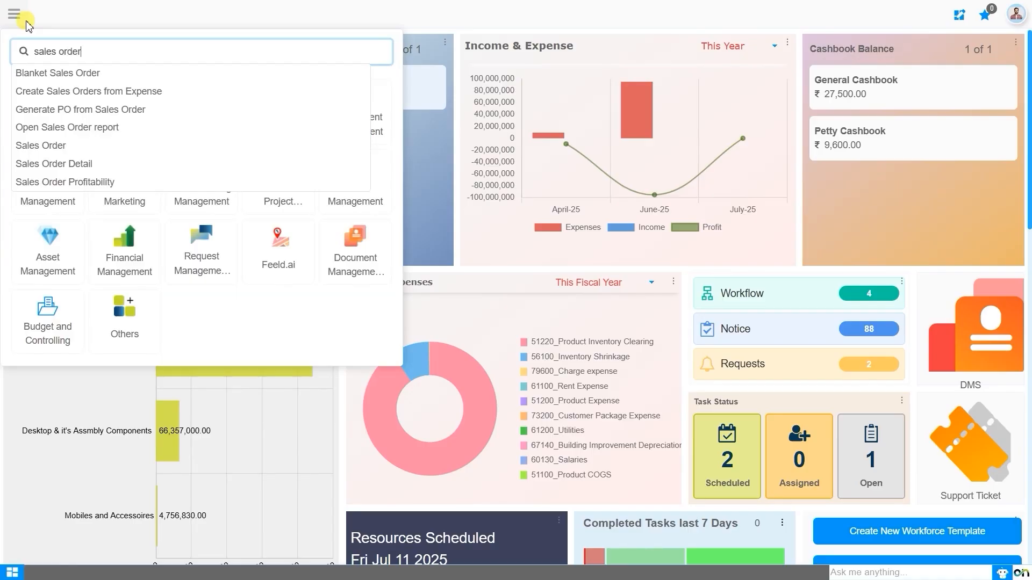
pyautogui.press('Return')
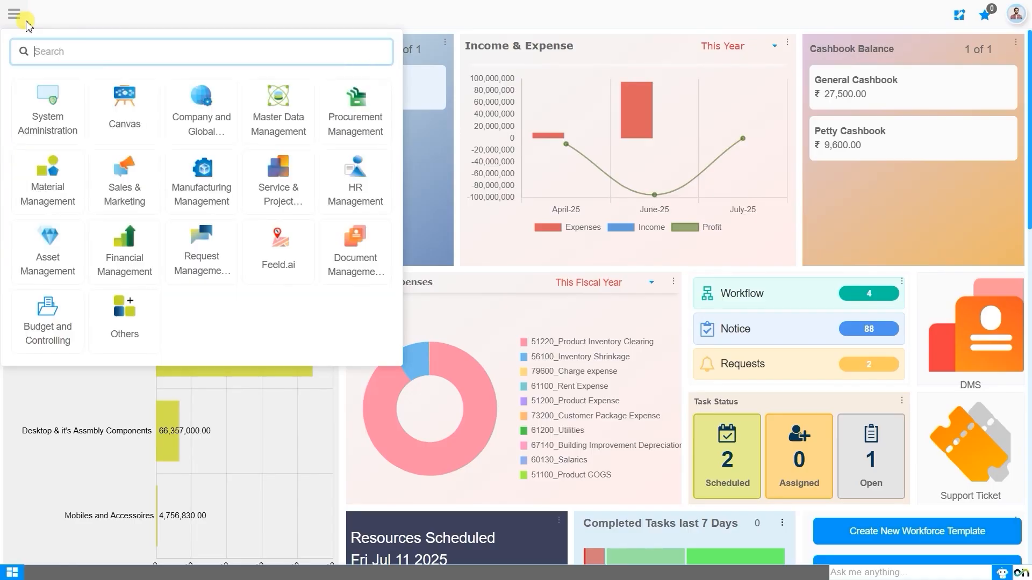
# - Open the Sales Order window under Order Management in the Sales & Marketing module
pyautogui.click(132, 196)
pyautogui.click(335, 17)
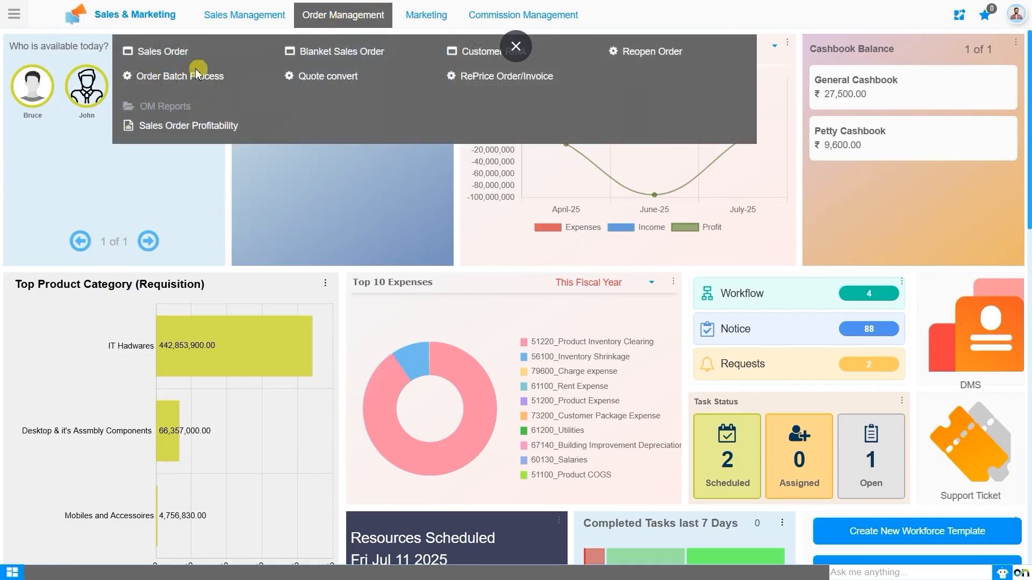
pyautogui.click(173, 61)
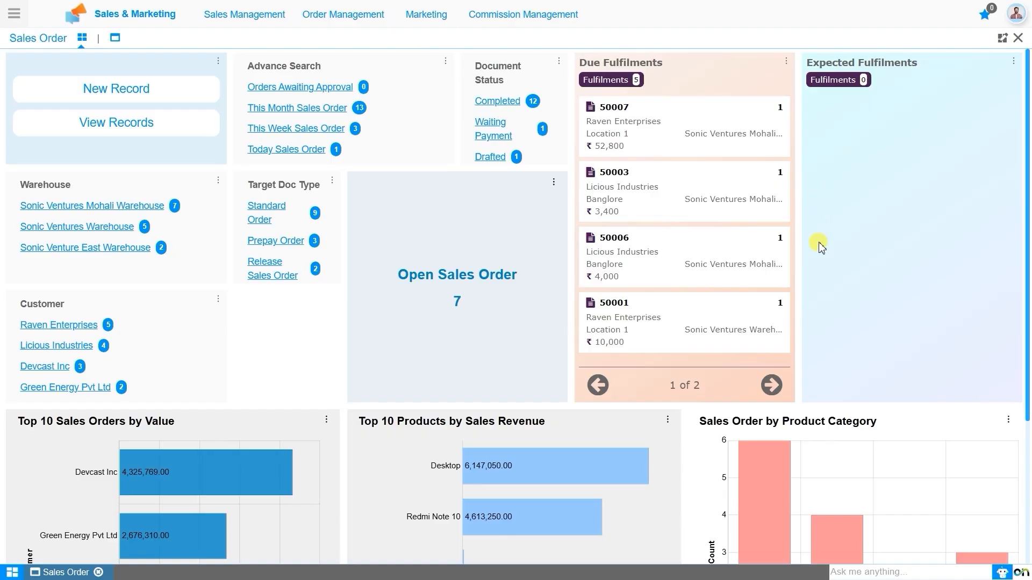
# - Examine the Sales Order dashboard charts for top orders by value, top products by sales revenue, and orders by product category
pyautogui.scroll(-4, 820, 245)
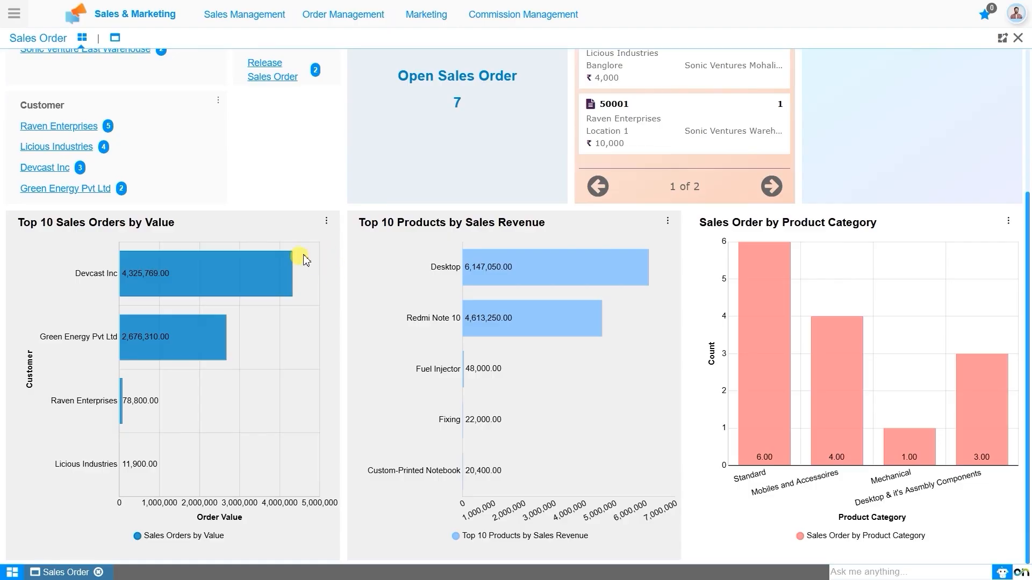
pyautogui.moveTo(250, 270)
pyautogui.moveTo(602, 259)
pyautogui.moveTo(753, 363)
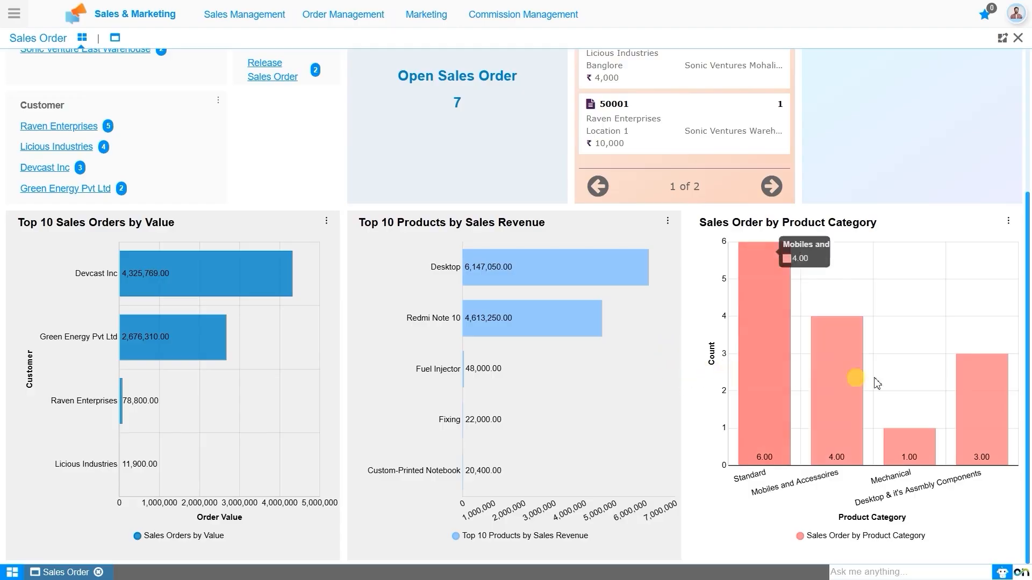
pyautogui.moveTo(836, 396)
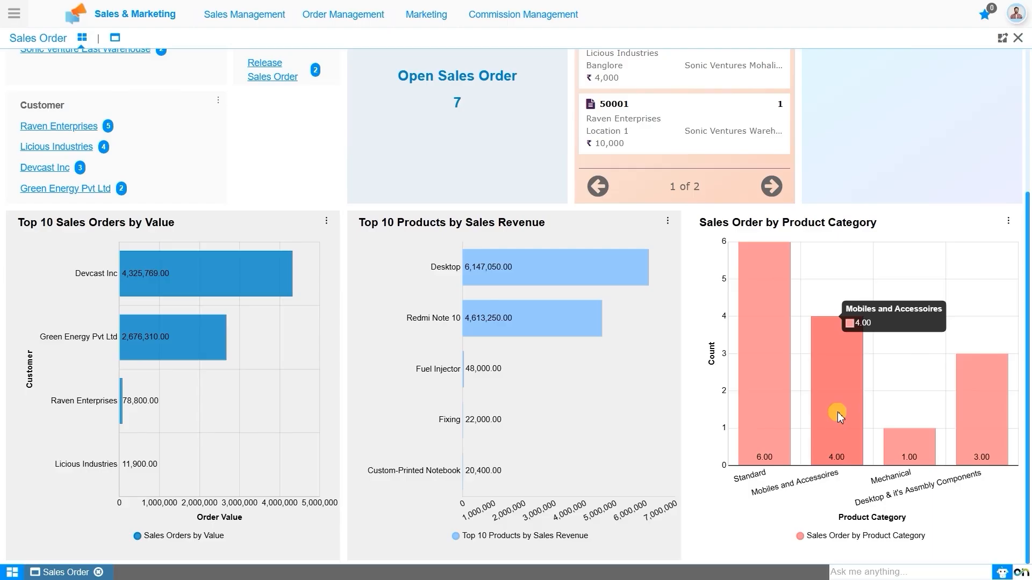
pyautogui.scroll(3, 838, 412)
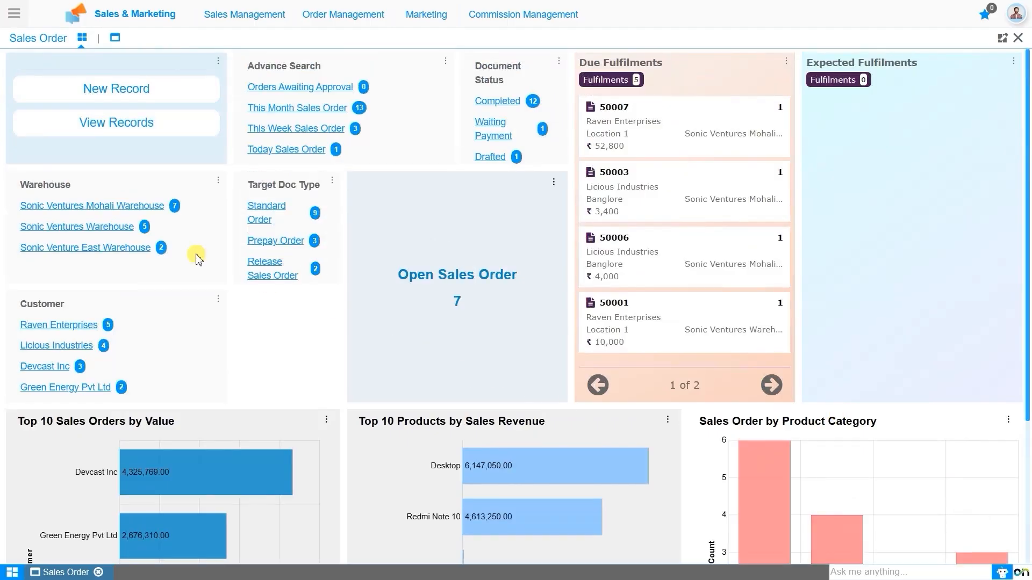
# - Switch from the dashboard to the sales order records and start a new order record
pyautogui.click(115, 37)
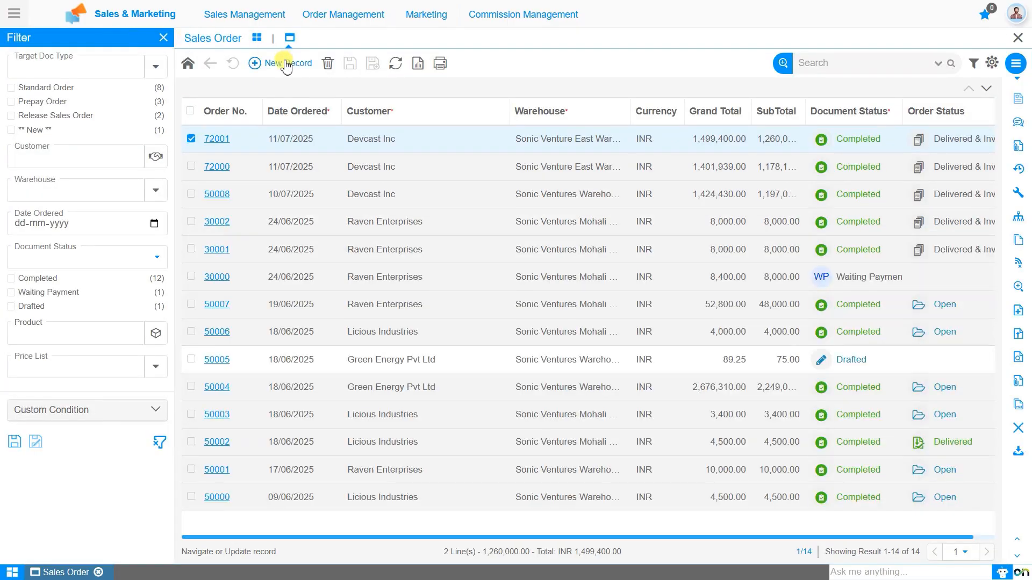
pyautogui.click(287, 64)
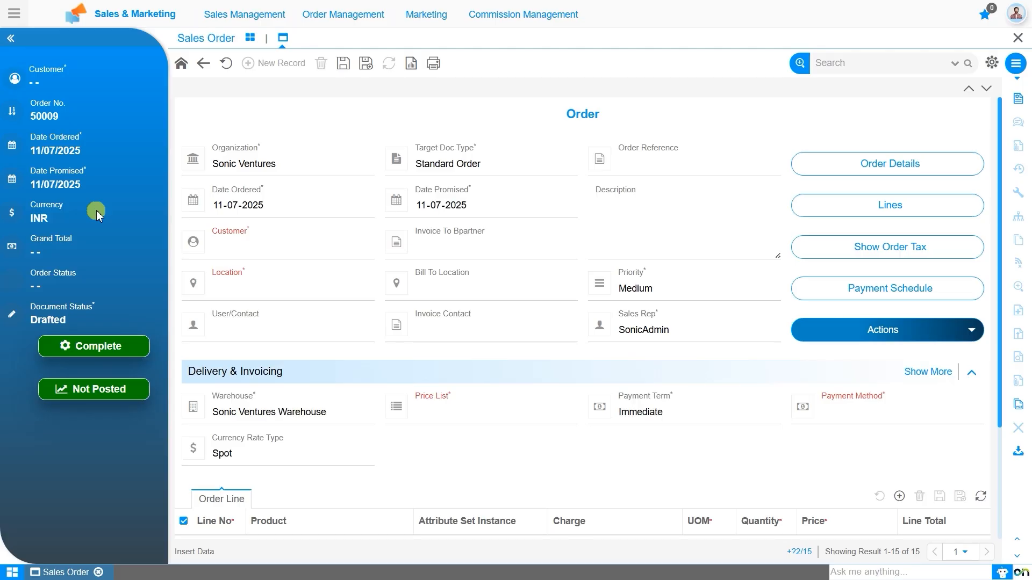
pyautogui.click(209, 287)
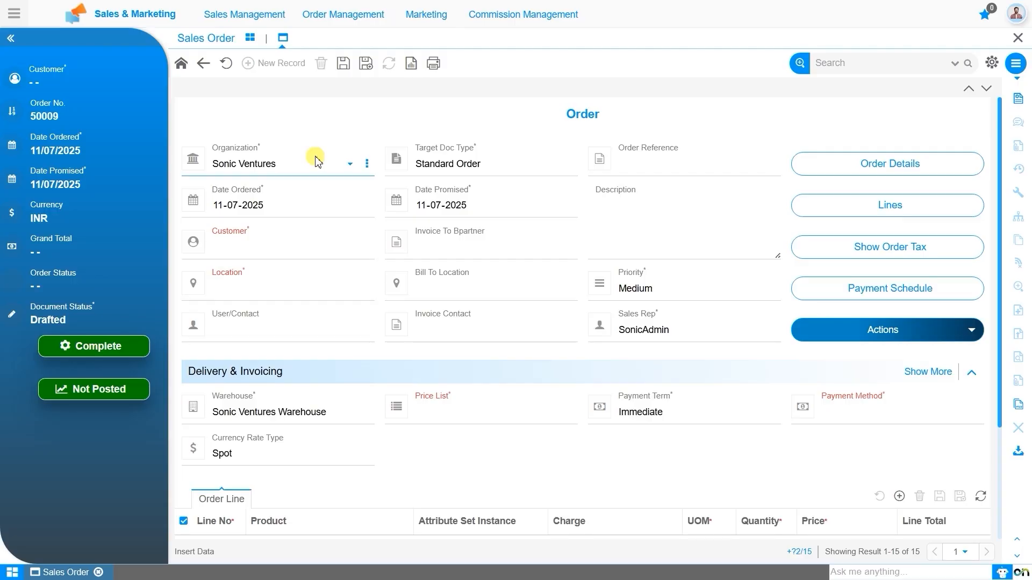
# - Look through the target document types for the new order and select POS Order
pyautogui.click(506, 168)
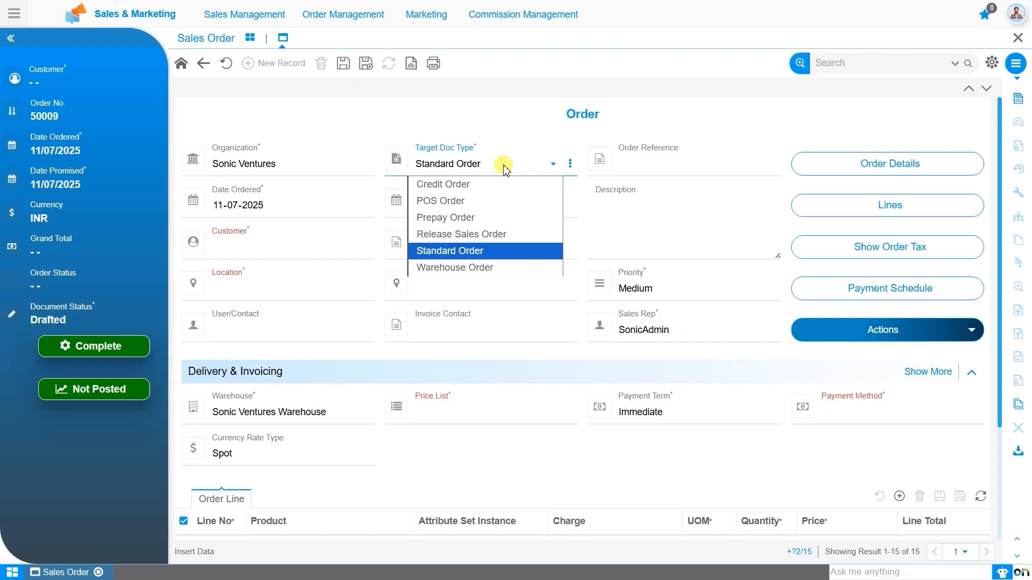
pyautogui.press('Up')
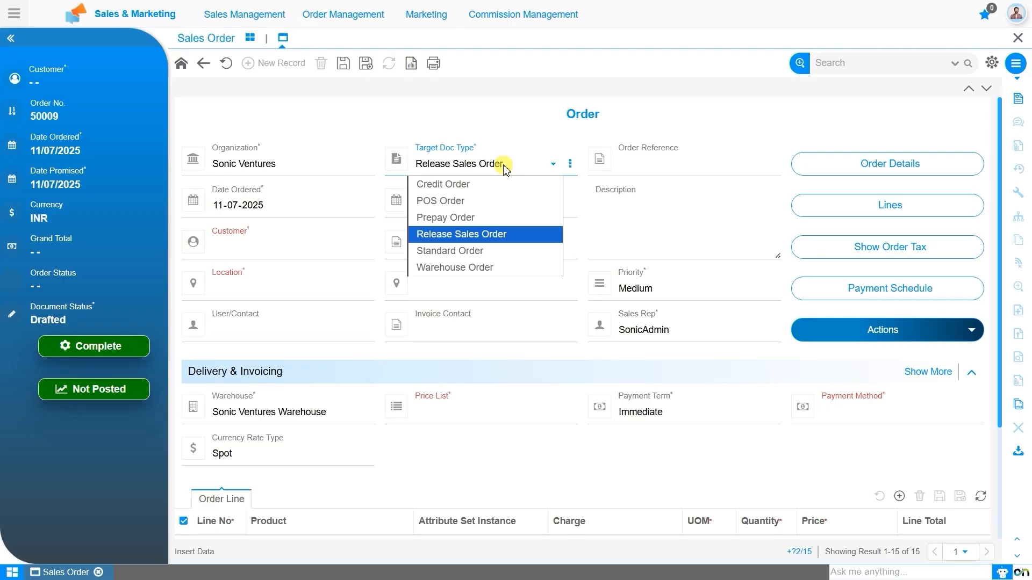
pyautogui.press('Down')
pyautogui.press('Down')
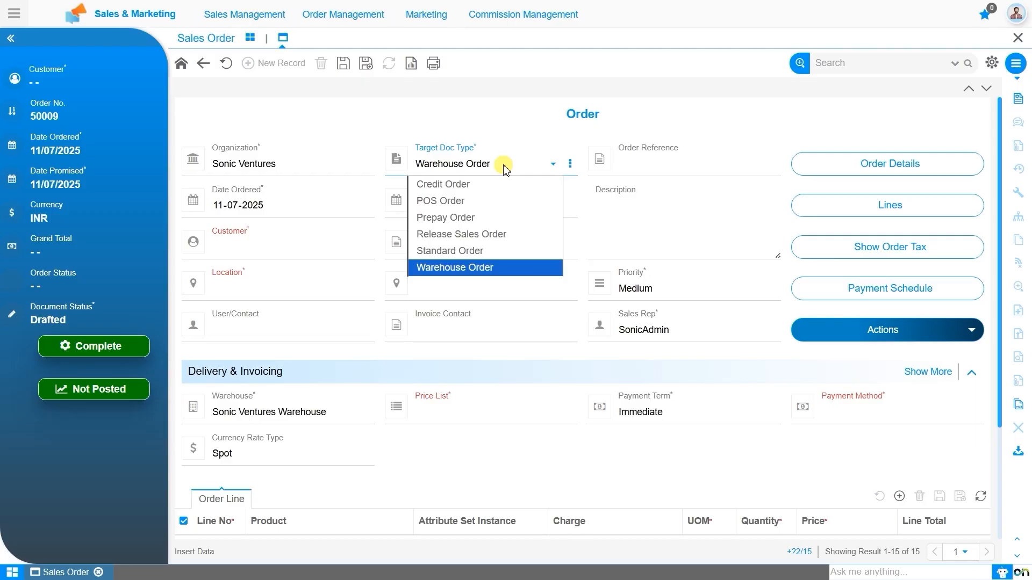
pyautogui.press('Up')
pyautogui.press('Up')
pyautogui.press('Up')
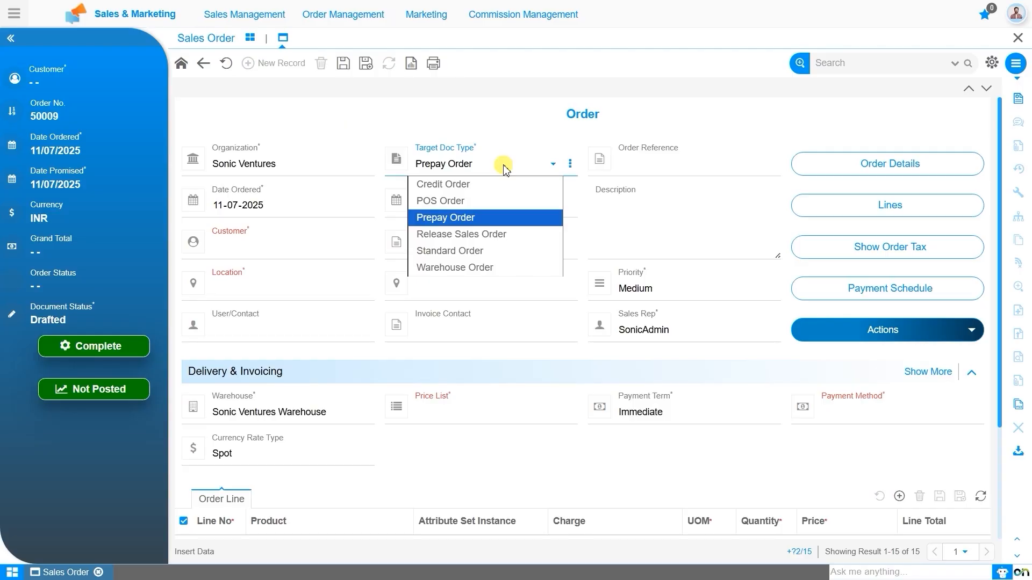
pyautogui.press('Up')
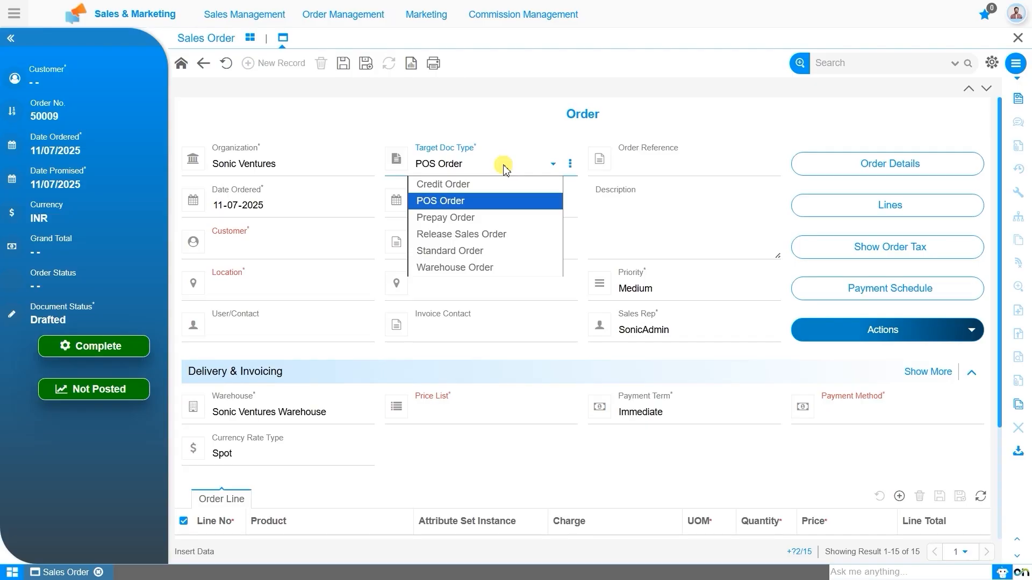
pyautogui.press('Return')
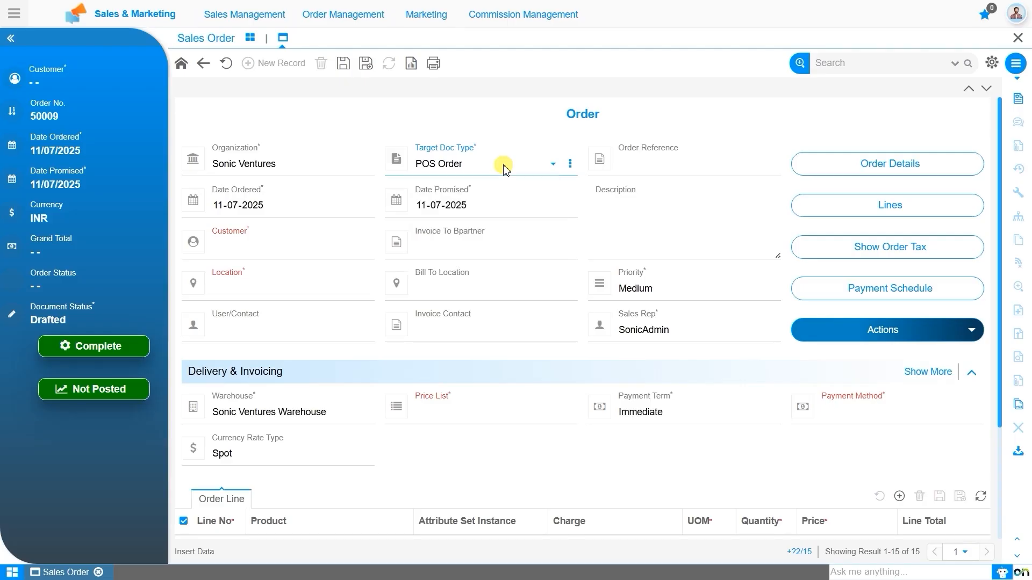
# - Set the order's target document type to Standard Order
pyautogui.click(504, 165)
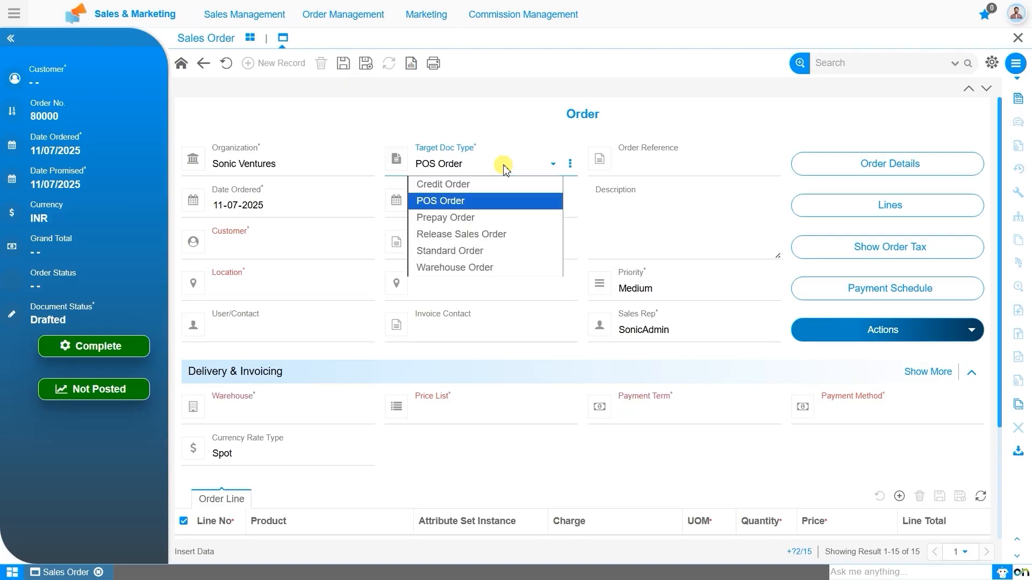
pyautogui.press('Up')
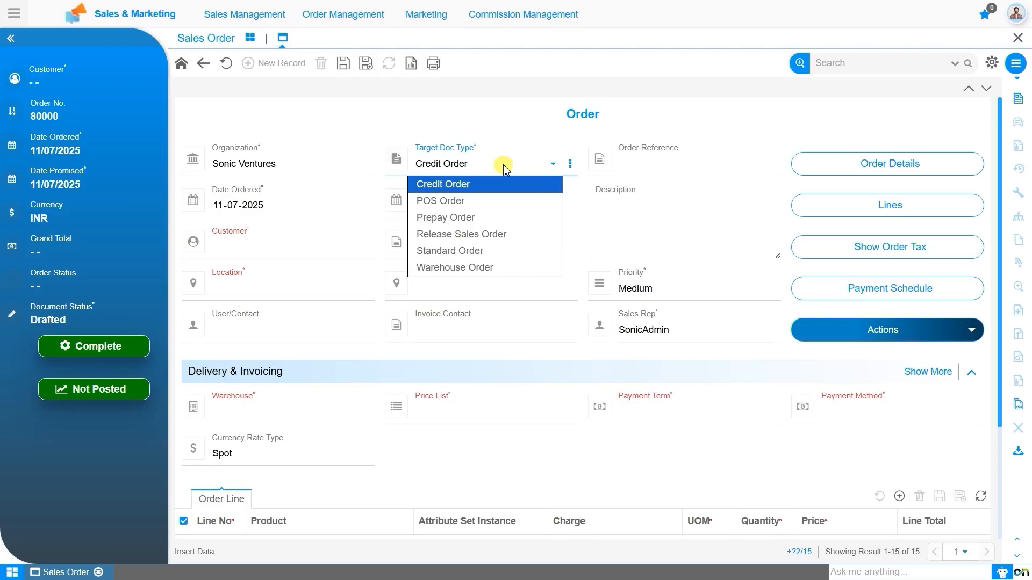
pyautogui.click(521, 253)
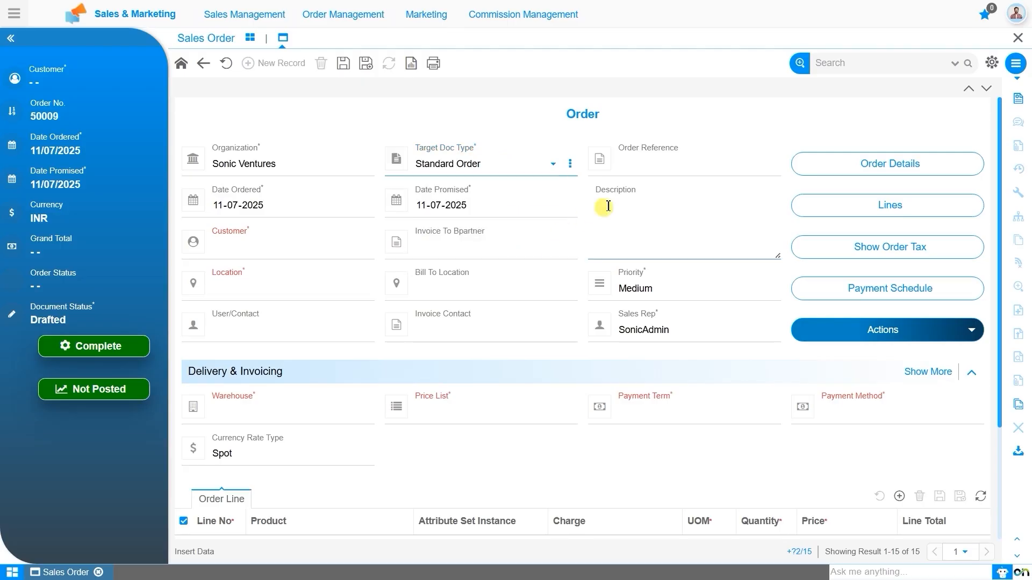
# - Set the order's promised date to 15-07-2025, leaving the order reference empty
pyautogui.click(640, 170)
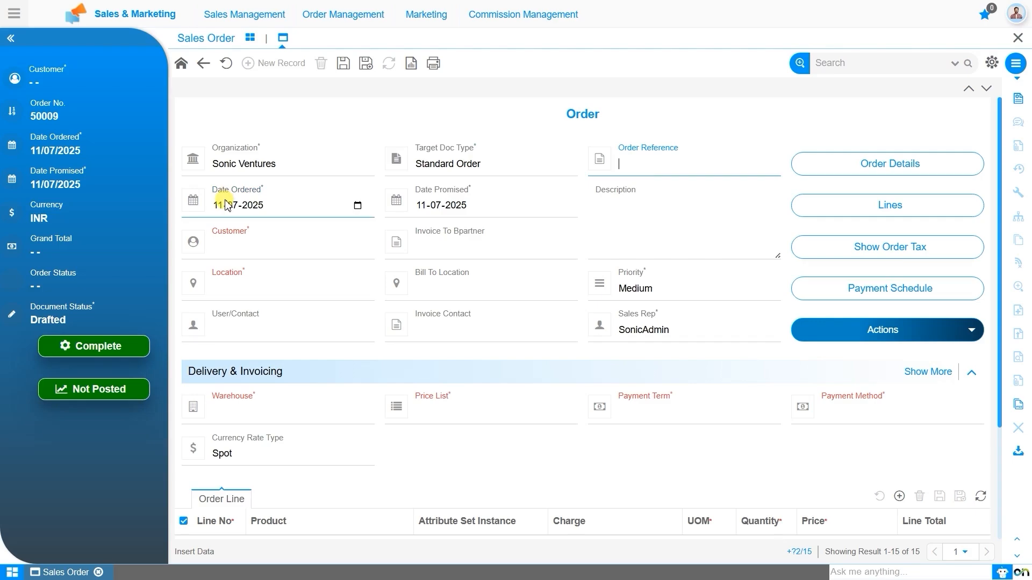
pyautogui.click(422, 206)
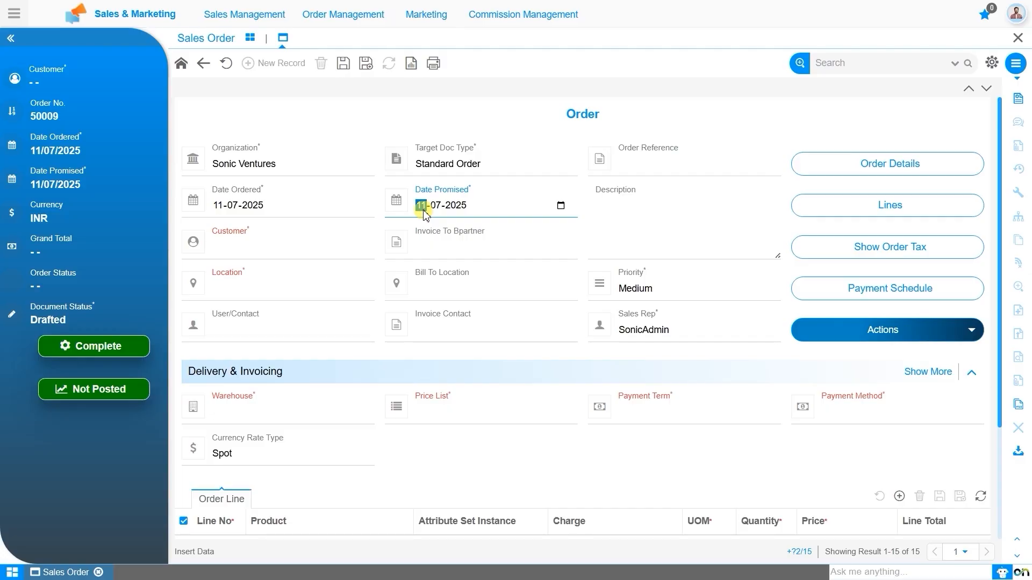
pyautogui.scroll(-3, 424, 214)
pyautogui.scroll(3, 423, 214)
pyautogui.write('15')
# - Find "gre" in the customer field and choose Green Energy Pvt Ltd as the order's customer
pyautogui.click(317, 244)
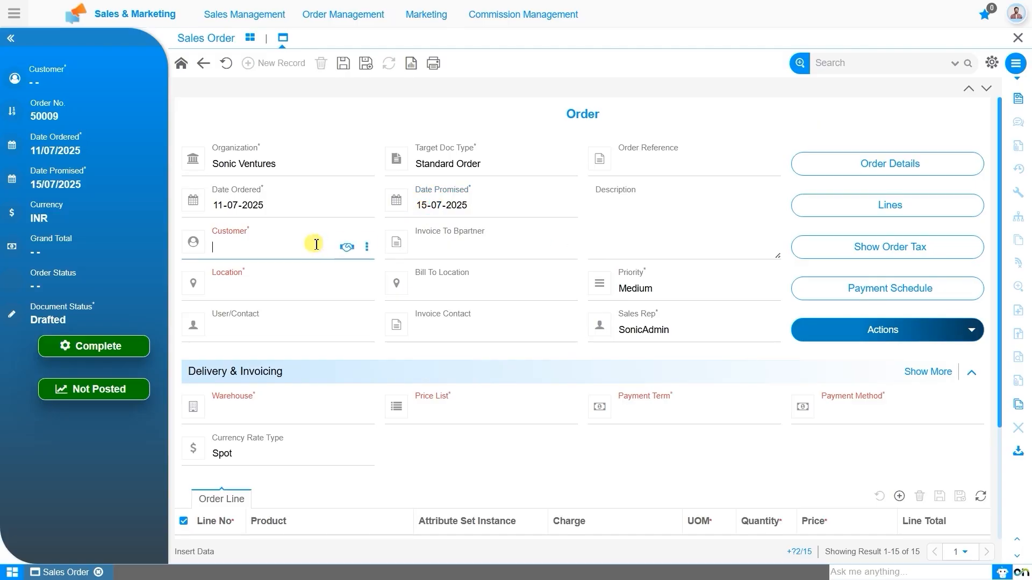
pyautogui.write('gre')
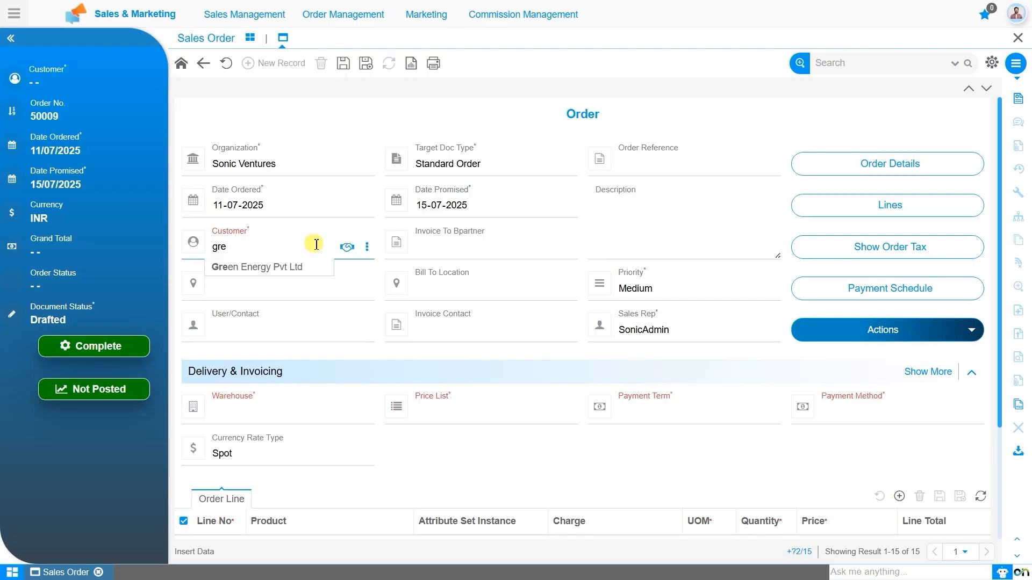
pyautogui.click(287, 268)
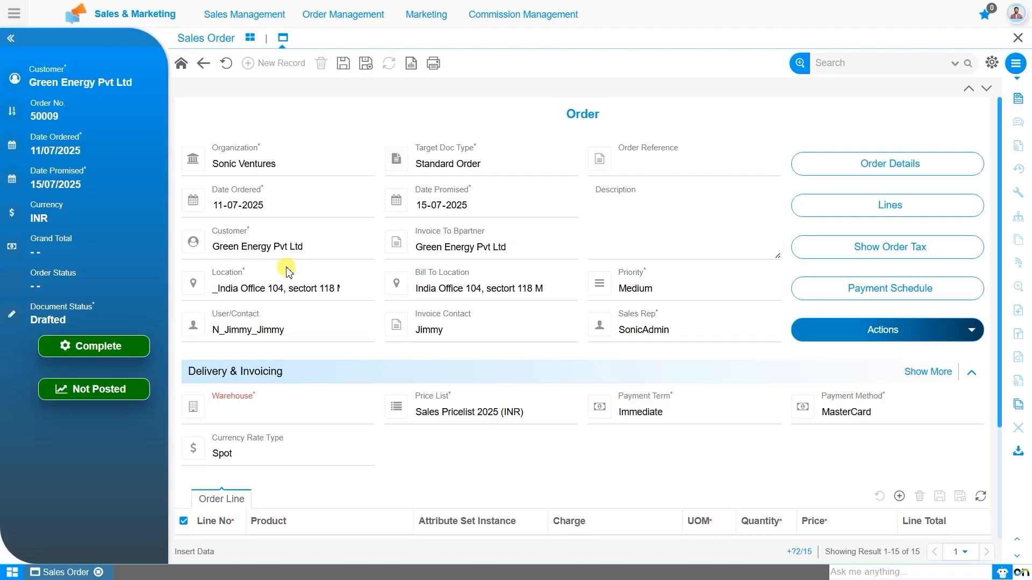
pyautogui.click(329, 277)
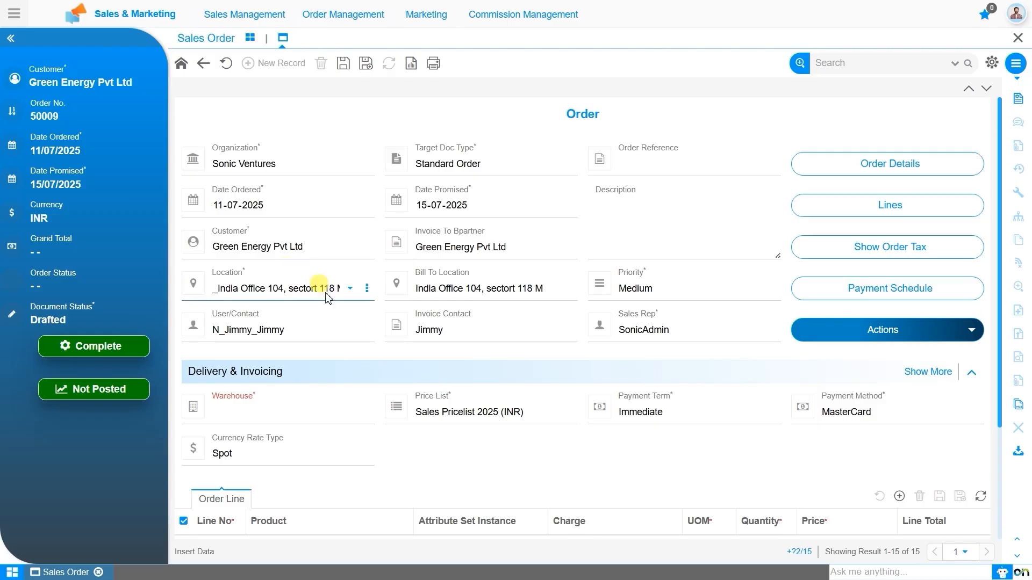
pyautogui.scroll(-1, 330, 302)
pyautogui.click(667, 304)
pyautogui.click(665, 301)
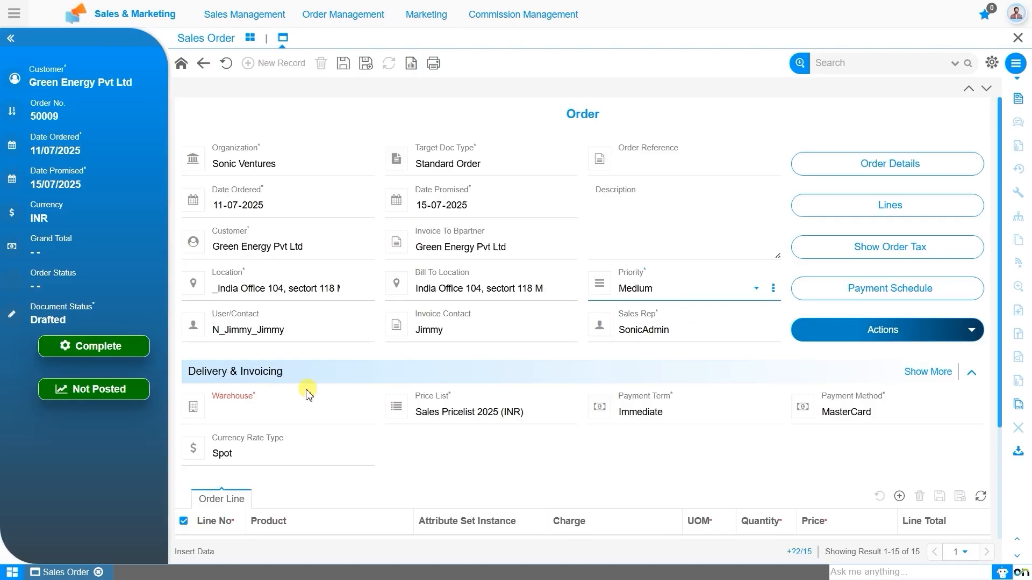
# - Set the order's delivery warehouse to Sonic Ventures Warehouse
pyautogui.click(298, 412)
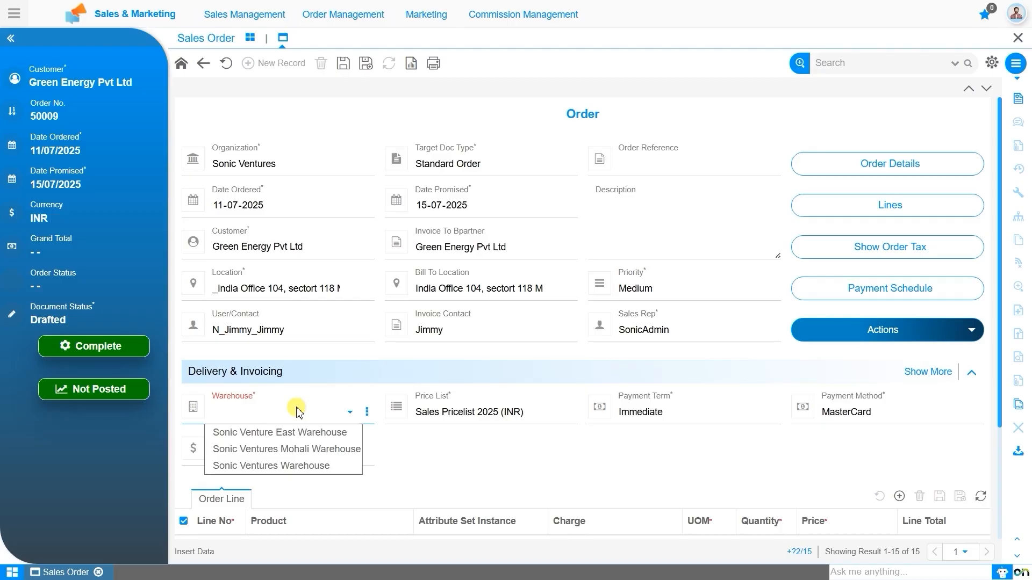
pyautogui.click(333, 466)
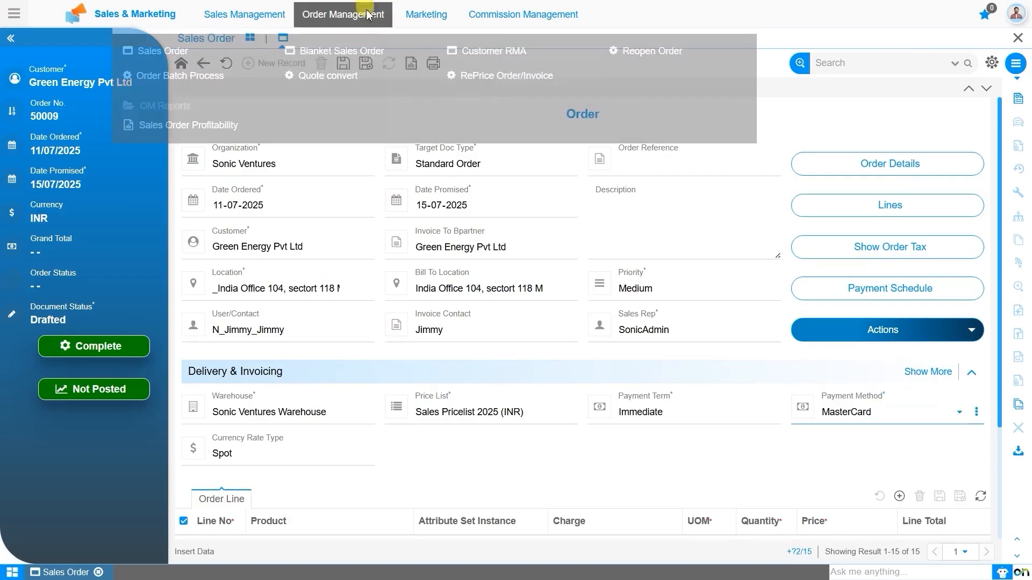
# - Save the order header and open Others_Generic Cart as the source for creating order lines from a cart
pyautogui.click(344, 64)
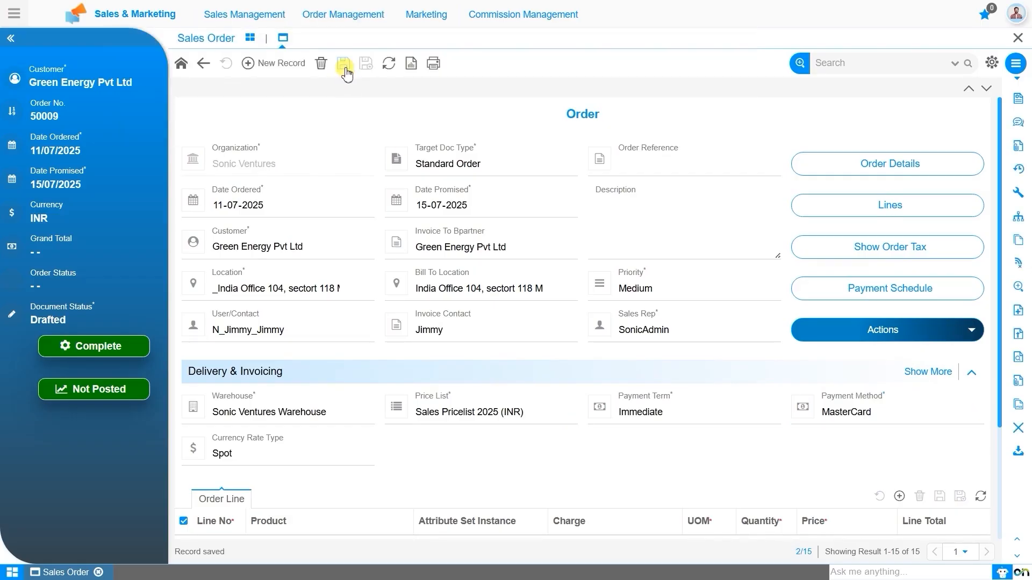
pyautogui.click(889, 337)
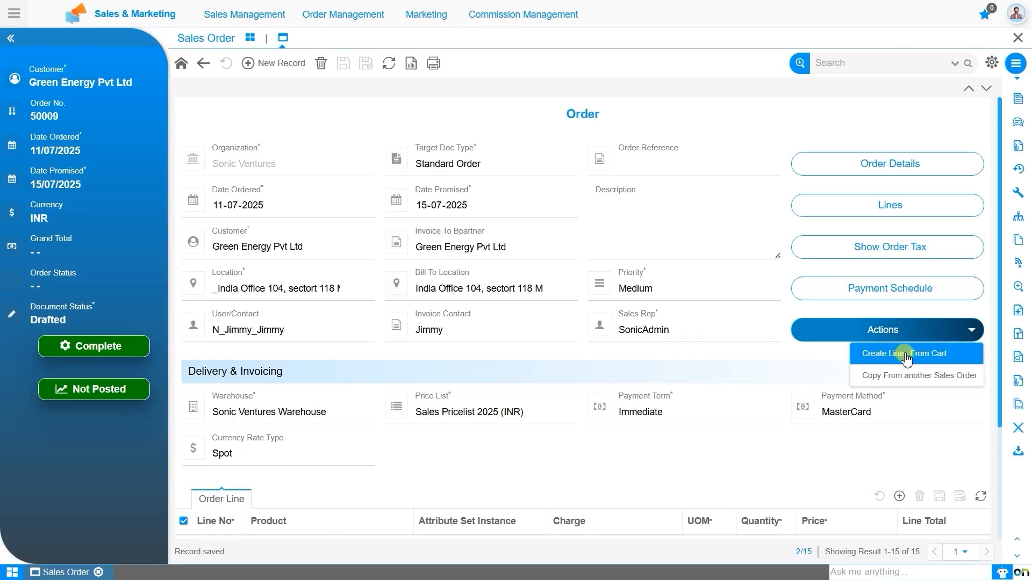
pyautogui.click(907, 358)
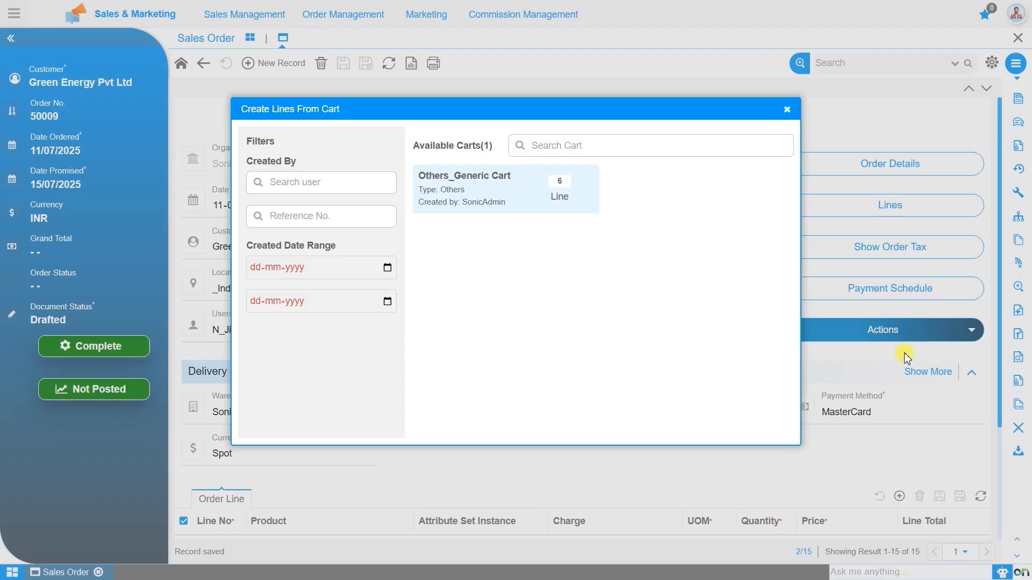
pyautogui.click(488, 186)
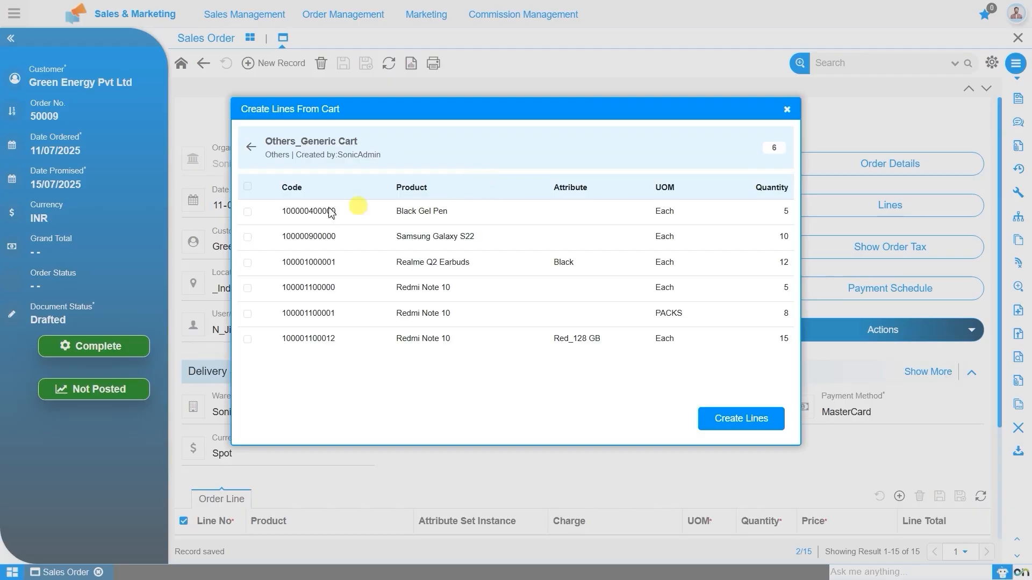
# - Create an order line from the cart's Redmi Note 10 item with attribute Red_128 GB
pyautogui.click(248, 237)
pyautogui.click(248, 238)
pyautogui.click(249, 340)
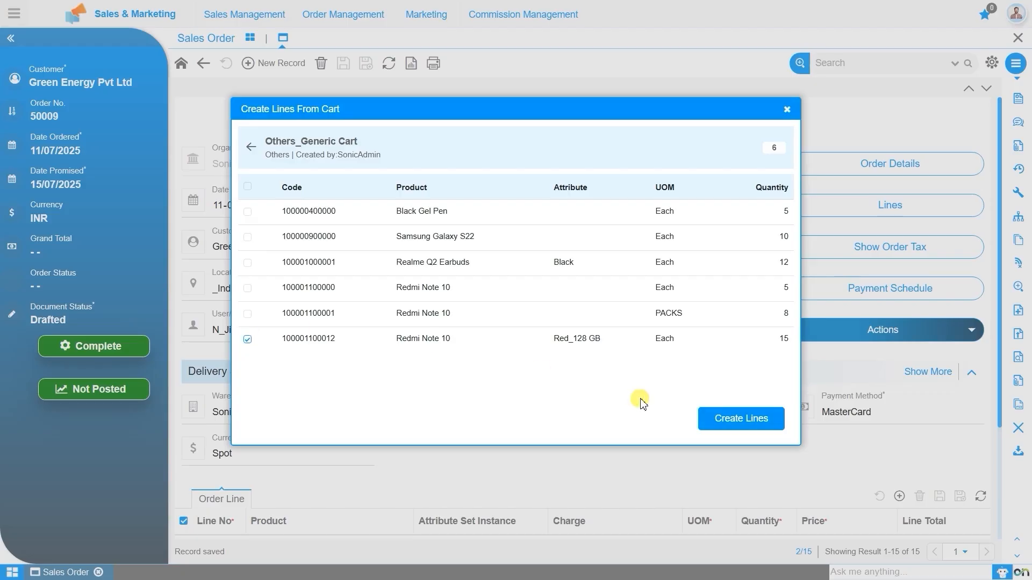
pyautogui.click(740, 420)
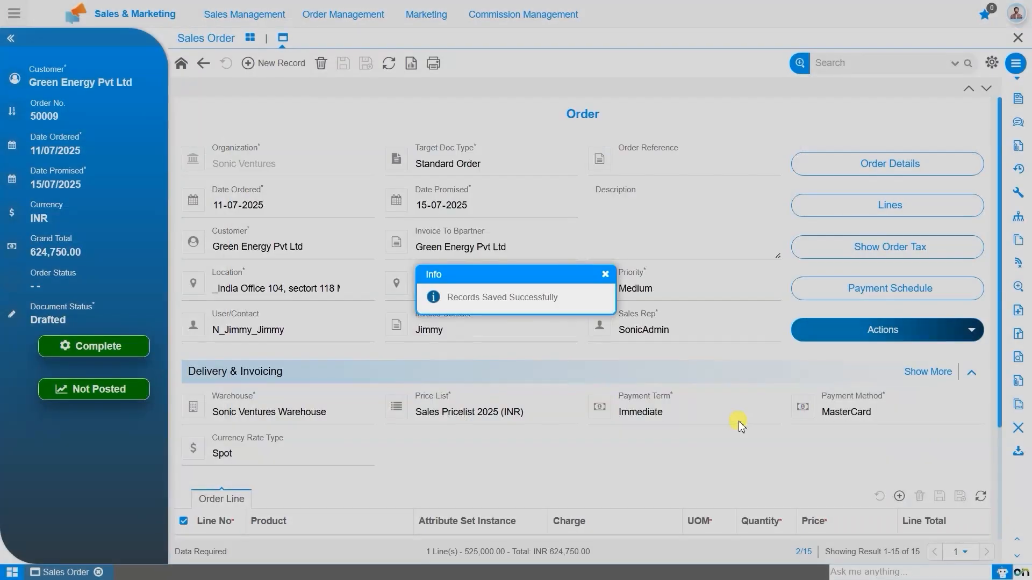
pyautogui.click(605, 276)
# - Set the Redmi Note 10 order line's quantity to 10 and save the line
pyautogui.scroll(-4, 633, 398)
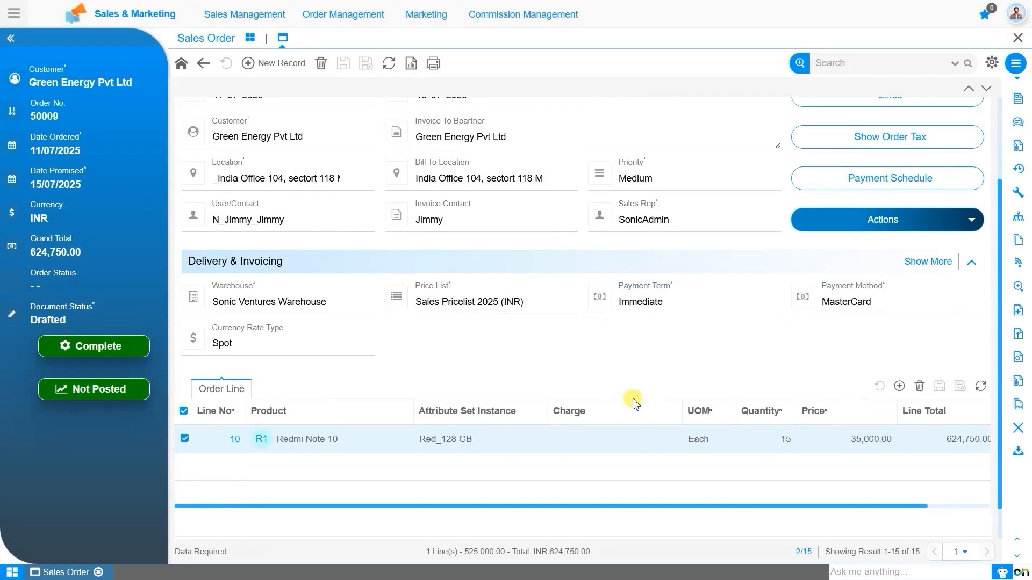
pyautogui.click(781, 445)
pyautogui.click(782, 446)
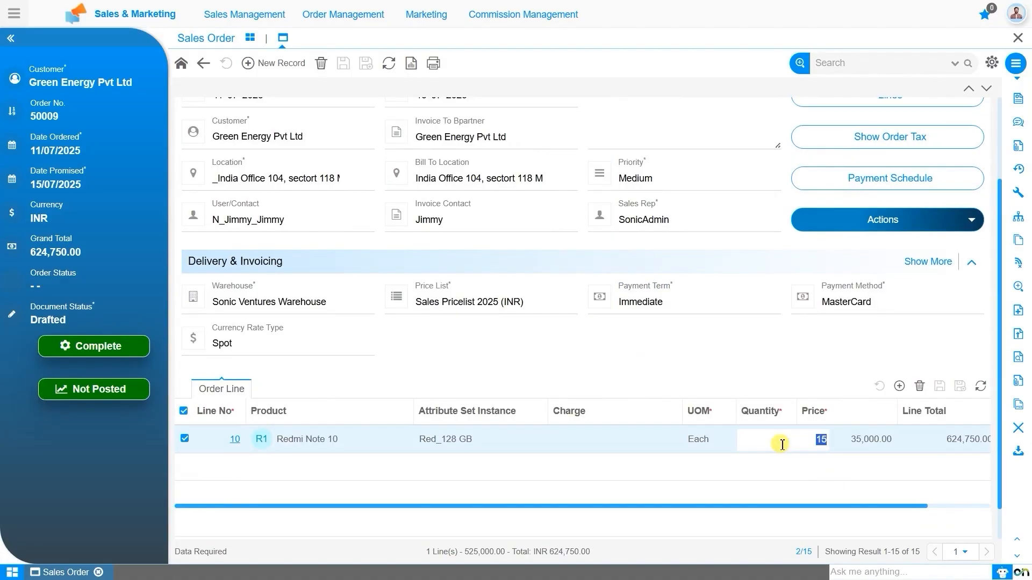
pyautogui.press('Right')
pyautogui.press('BackSpace')
pyautogui.write('0')
pyautogui.click(940, 386)
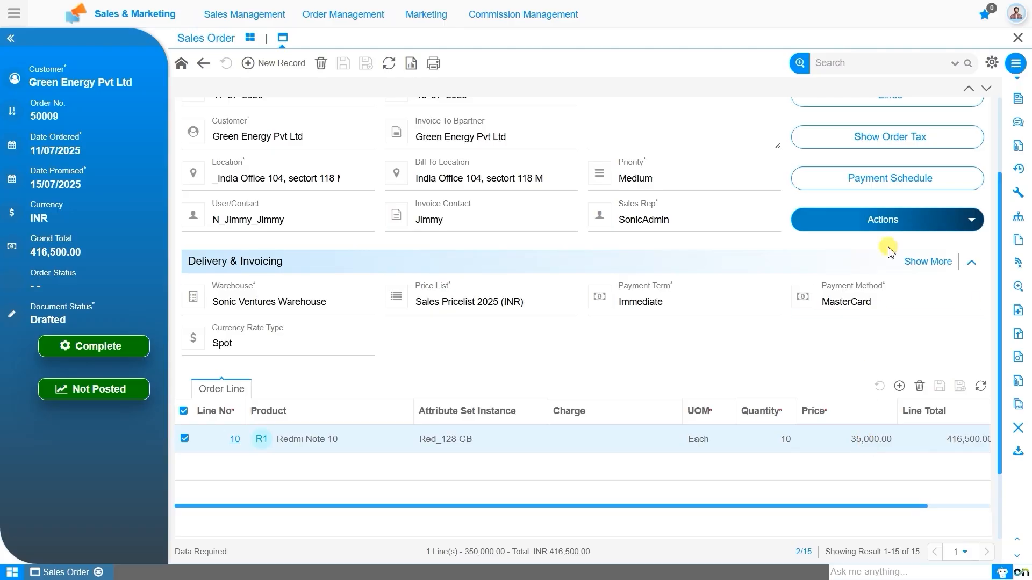
pyautogui.click(908, 225)
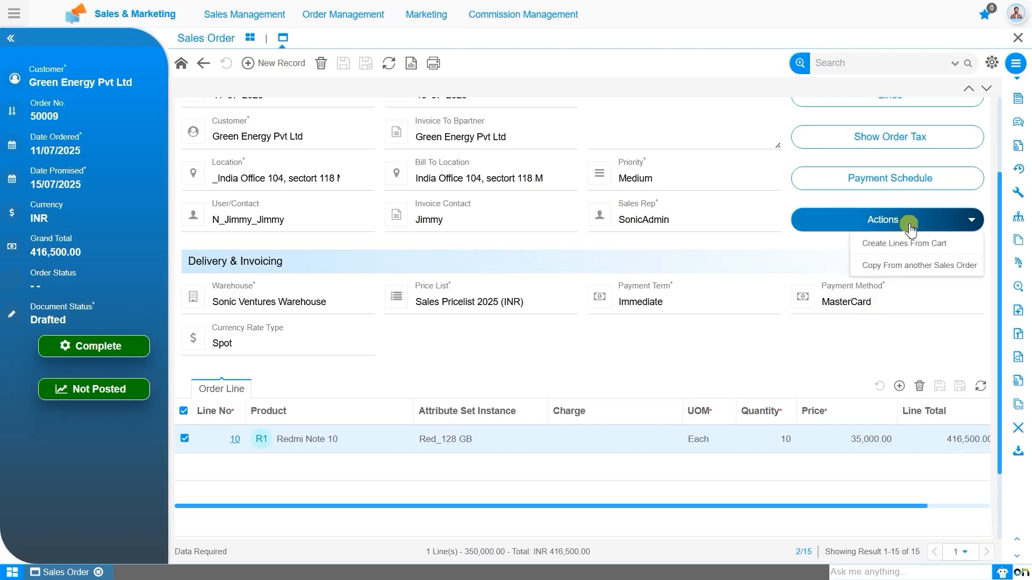
pyautogui.click(920, 266)
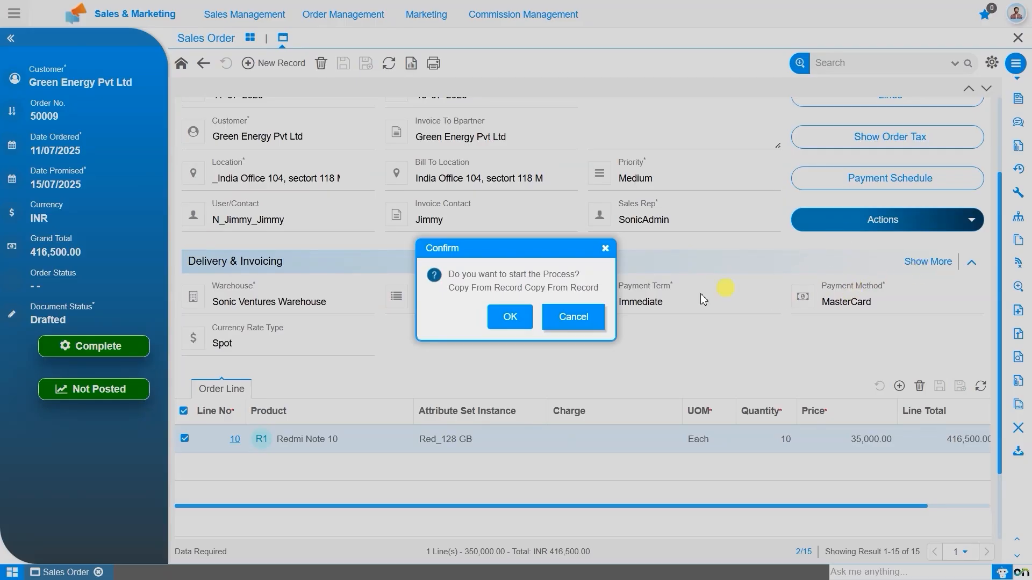
pyautogui.click(512, 318)
pyautogui.click(512, 319)
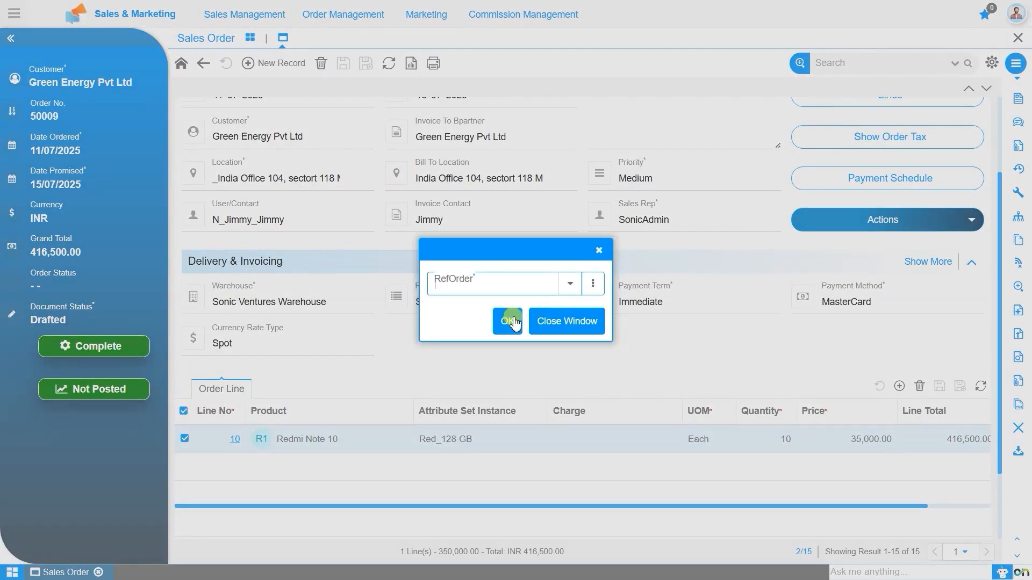
pyautogui.click(457, 276)
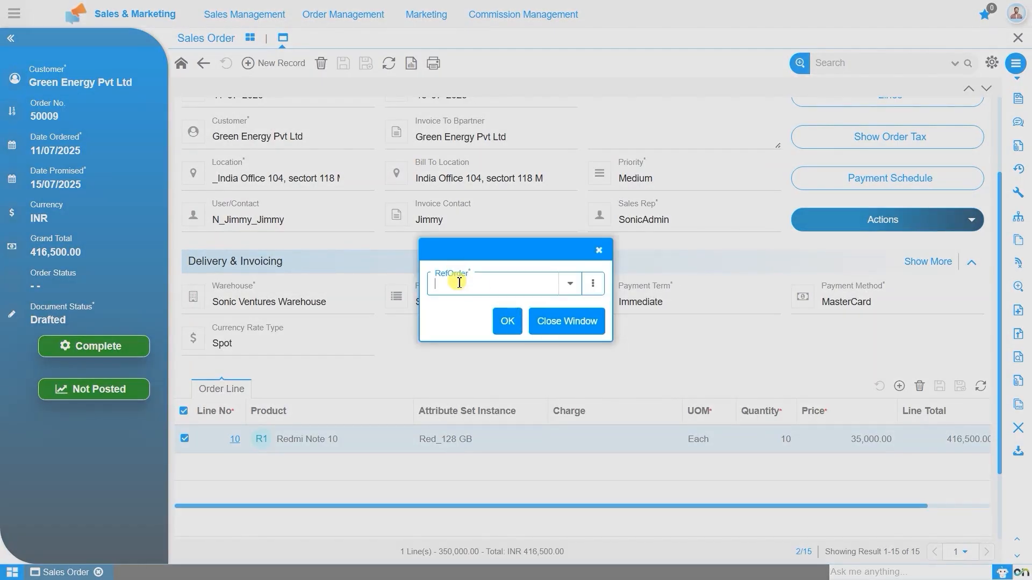
pyautogui.write('5000')
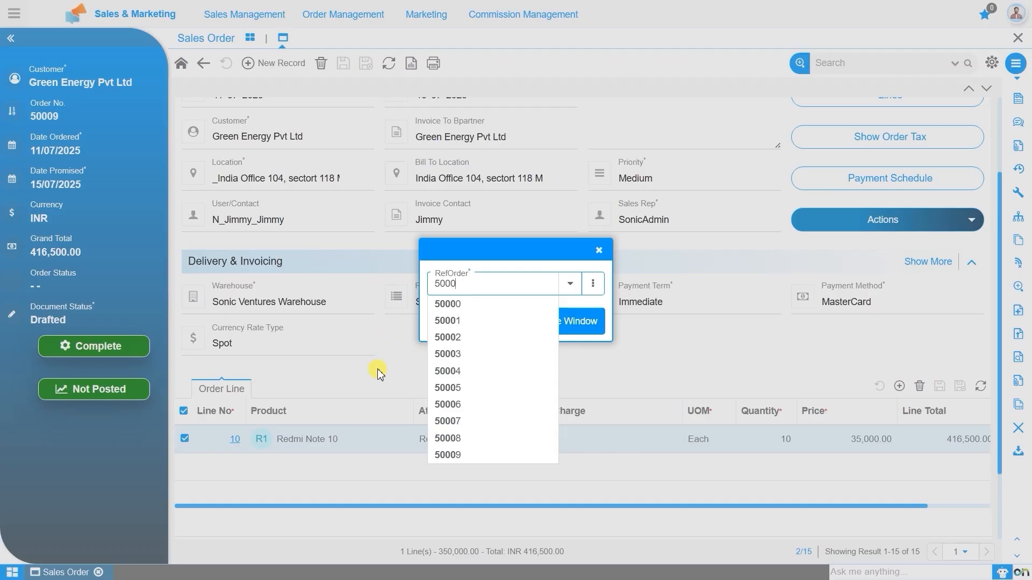
pyautogui.click(591, 254)
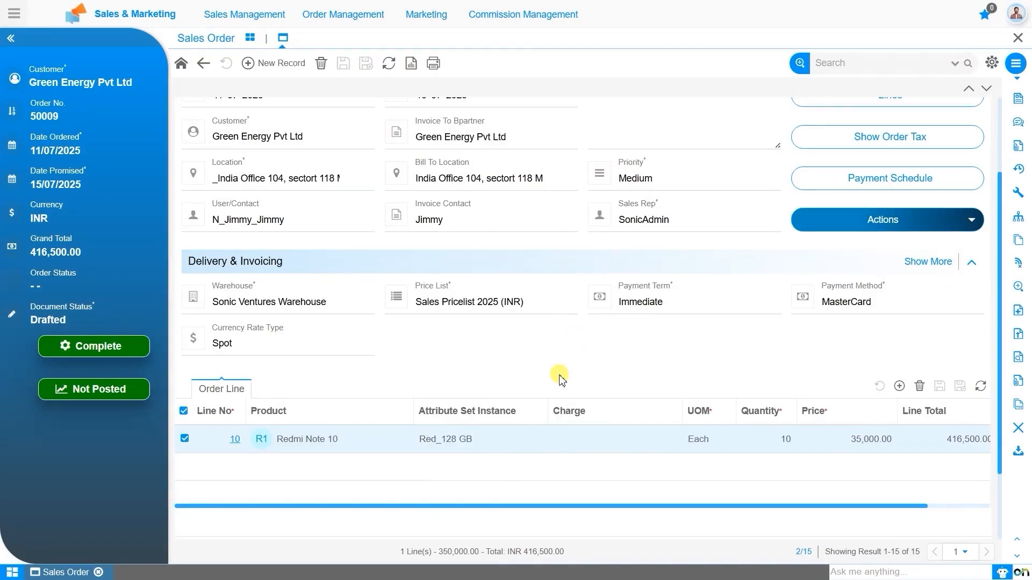
# - Add a new record to the order's lines and find "des" to choose Desktop as its product
pyautogui.scroll(1, 562, 379)
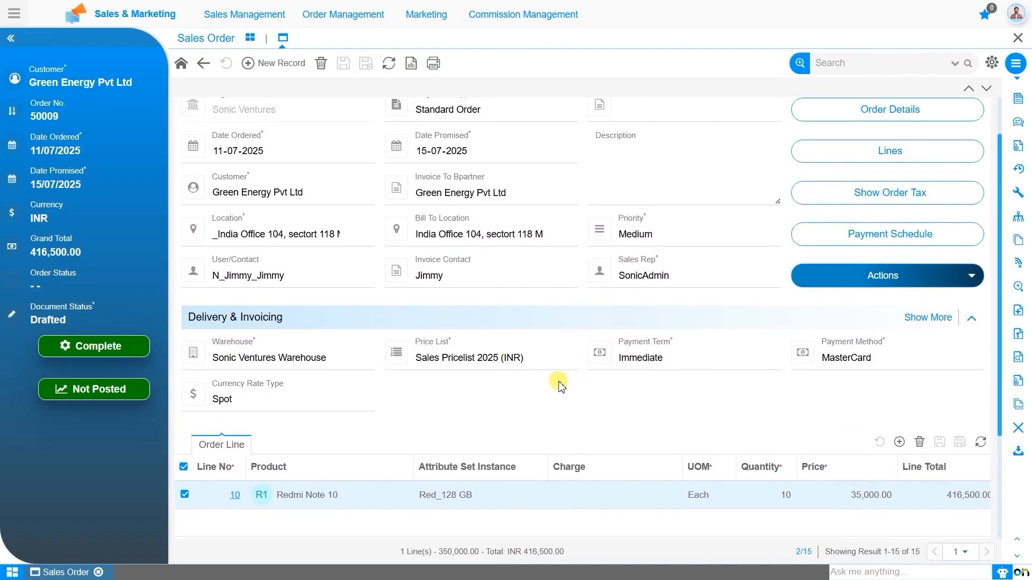
pyautogui.scroll(1, 559, 384)
pyautogui.click(863, 209)
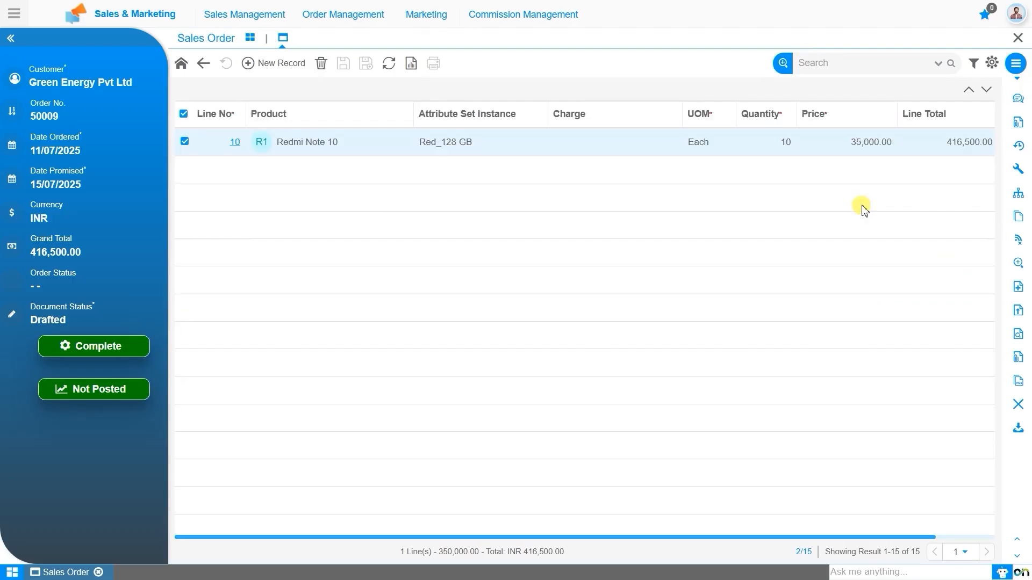
pyautogui.click(267, 69)
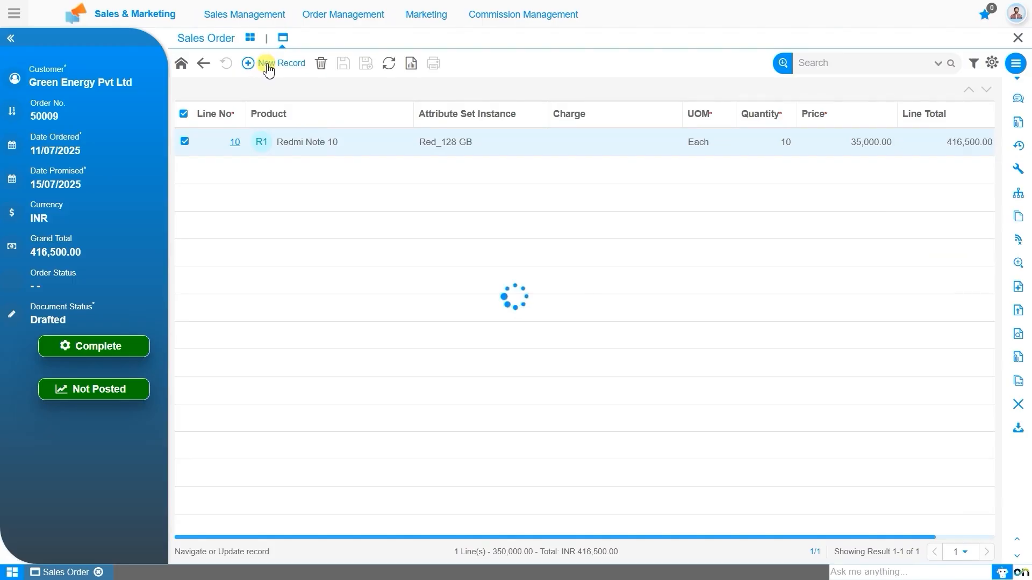
pyautogui.write('des')
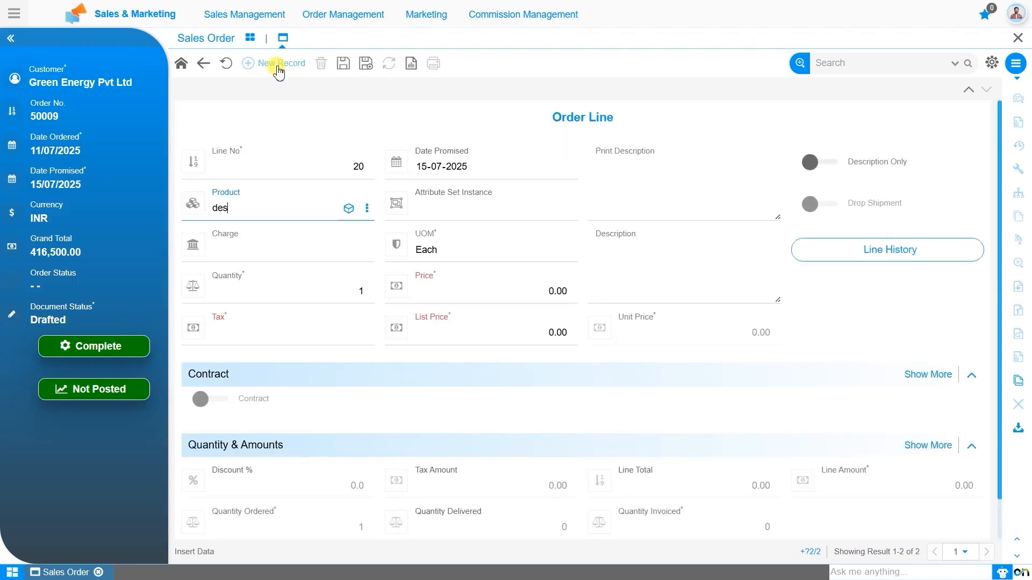
pyautogui.press('Down')
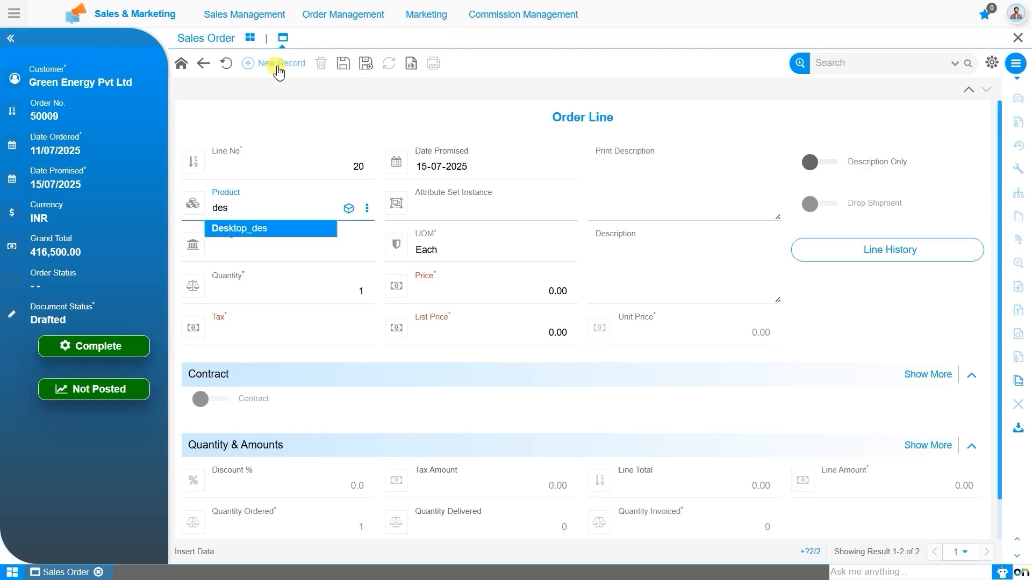
pyautogui.press('Return')
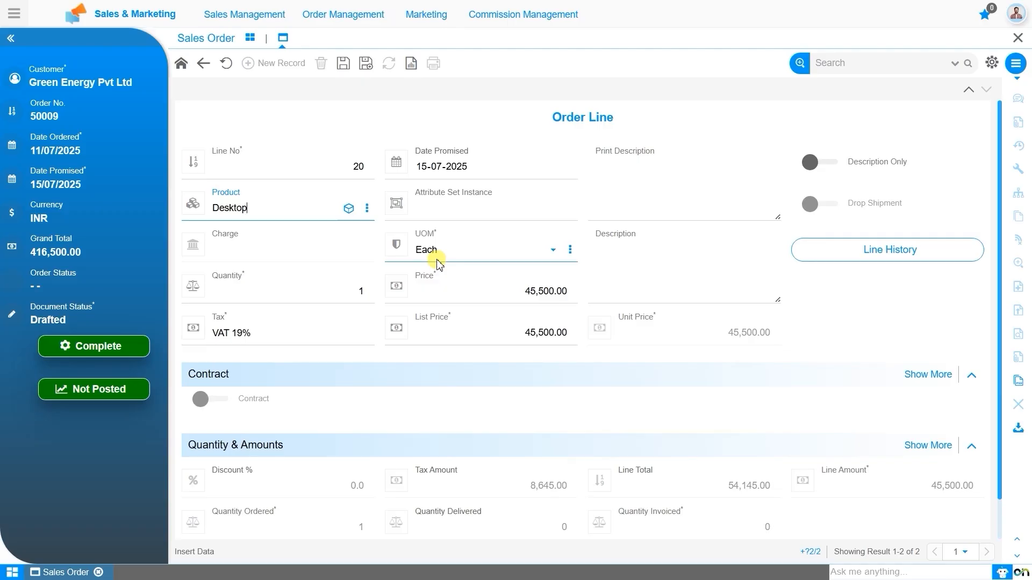
# - Set the Desktop order line's quantity to 5 and save the line
pyautogui.click(356, 291)
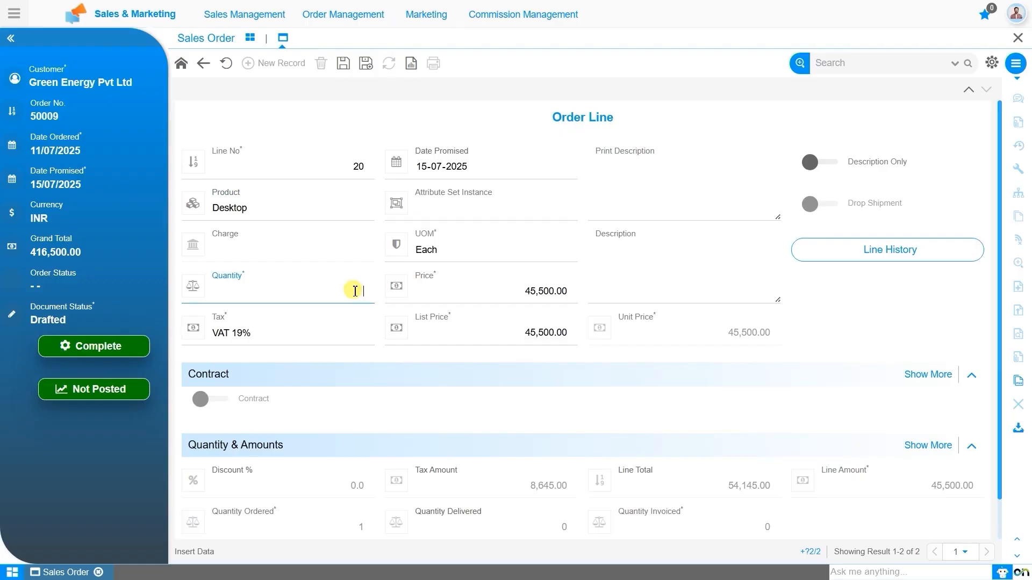
pyautogui.write('5')
pyautogui.click(391, 331)
pyautogui.click(515, 296)
pyautogui.scroll(-1, 343, 322)
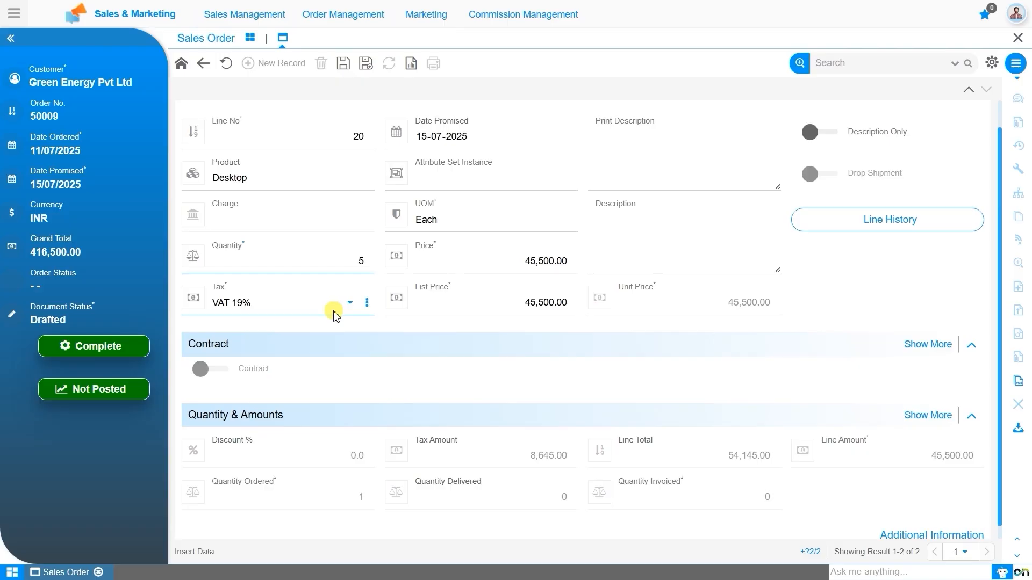
pyautogui.scroll(-1, 333, 315)
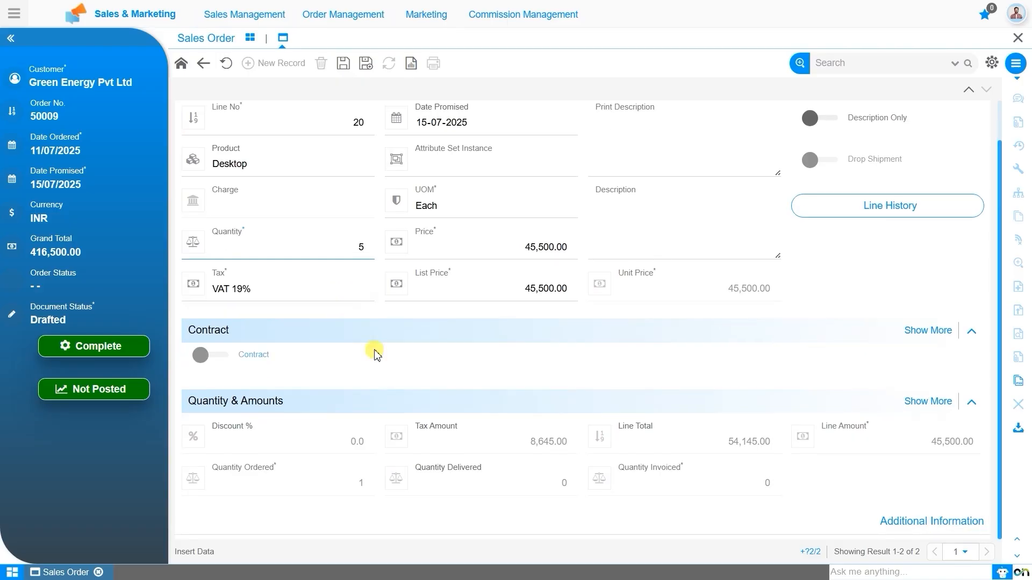
pyautogui.click(345, 65)
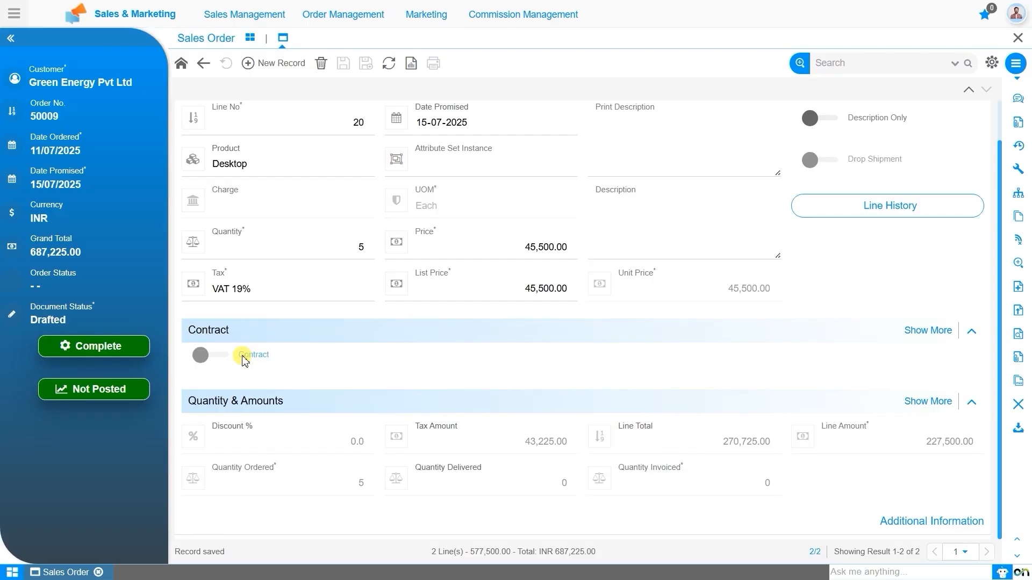
# - Return to the order header and view the order's tax details, closing them again
pyautogui.scroll(1, 243, 359)
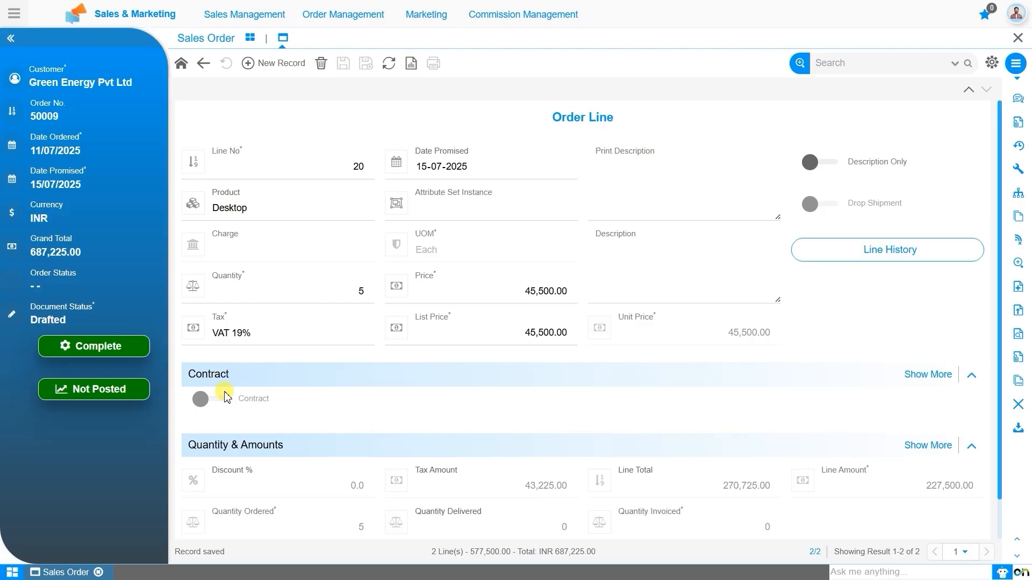
pyautogui.click(182, 65)
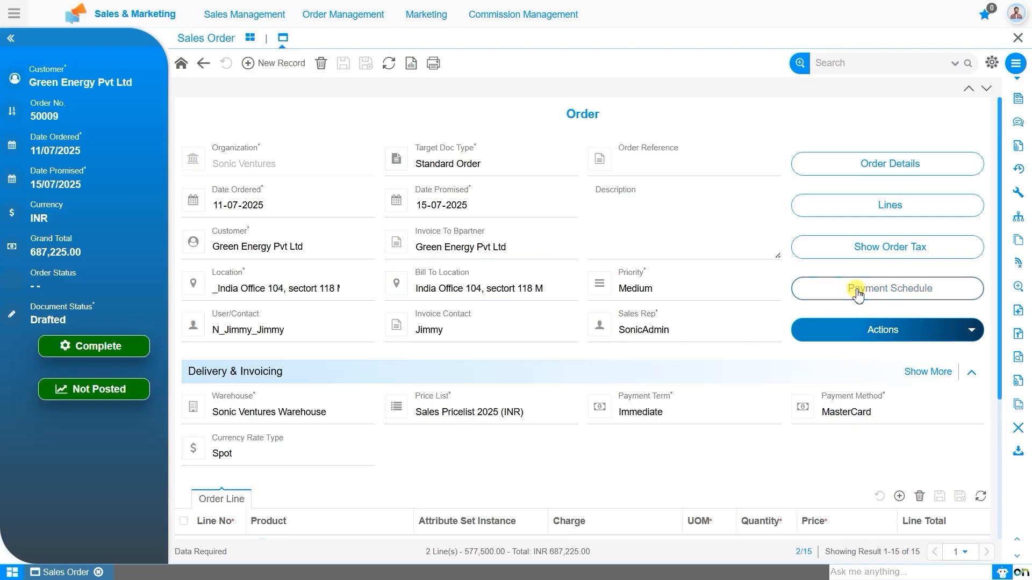
pyautogui.click(885, 261)
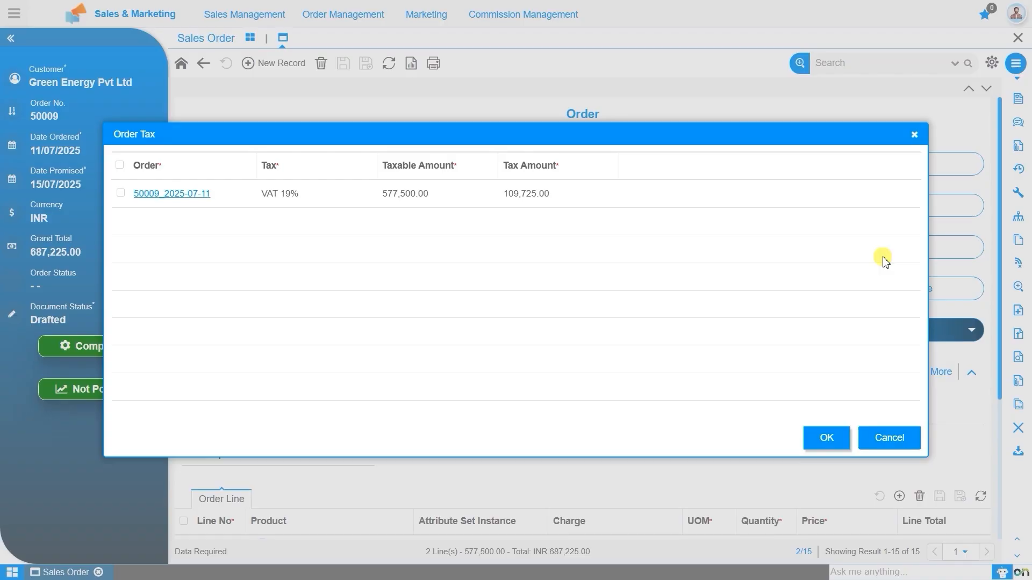
pyautogui.click(914, 134)
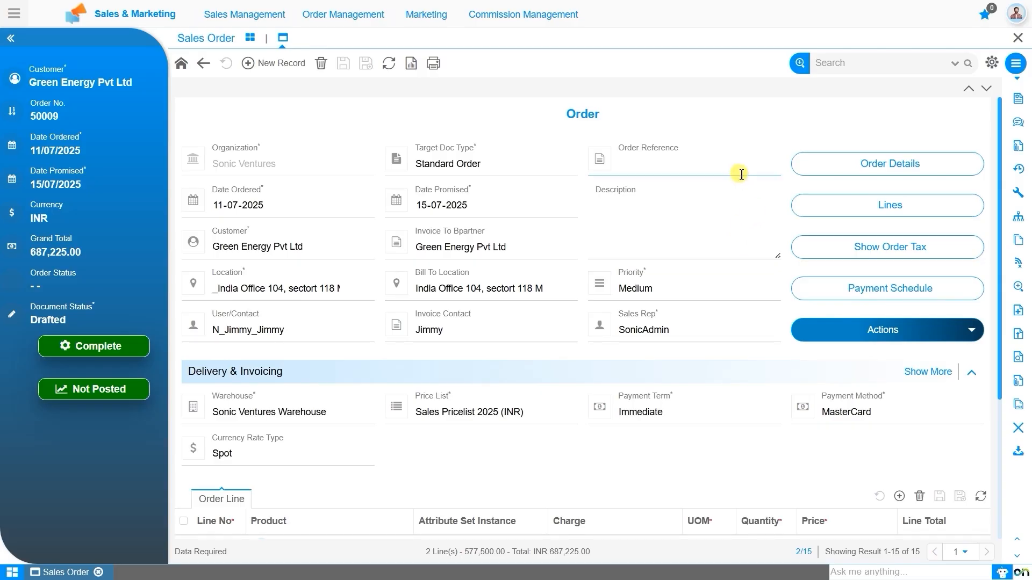
# - Complete the sales order and confirm the process
pyautogui.click(113, 344)
pyautogui.click(541, 331)
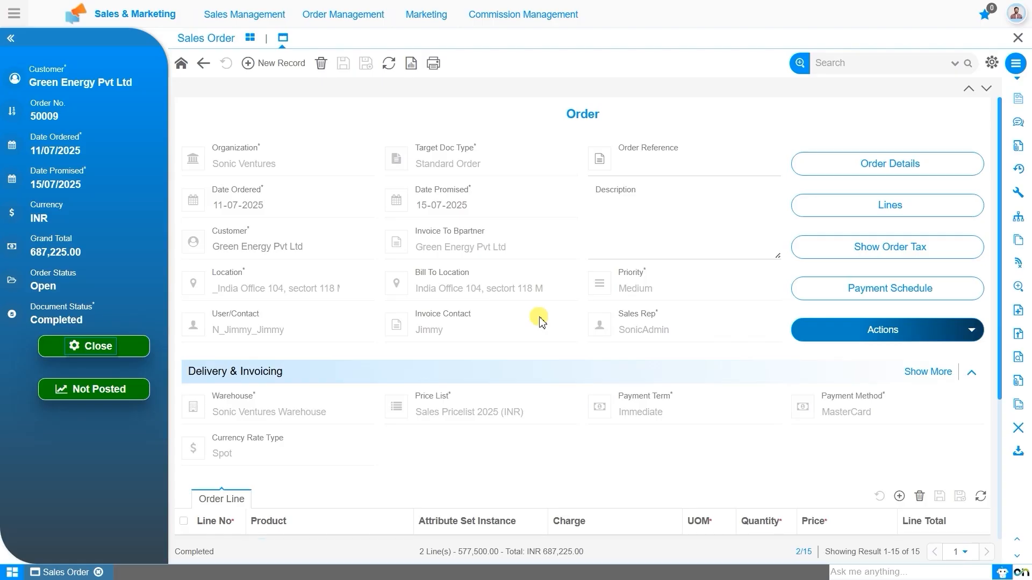
# - Look up "del" among the application's windows and open Delivery Order from Material Management's Order Fulfillment
pyautogui.click(13, 15)
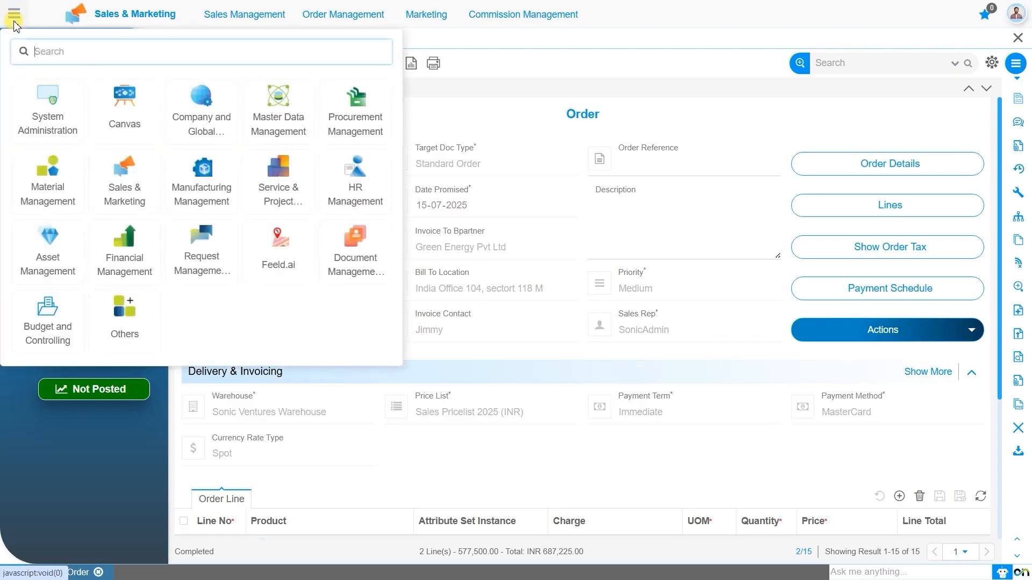
pyautogui.write('del')
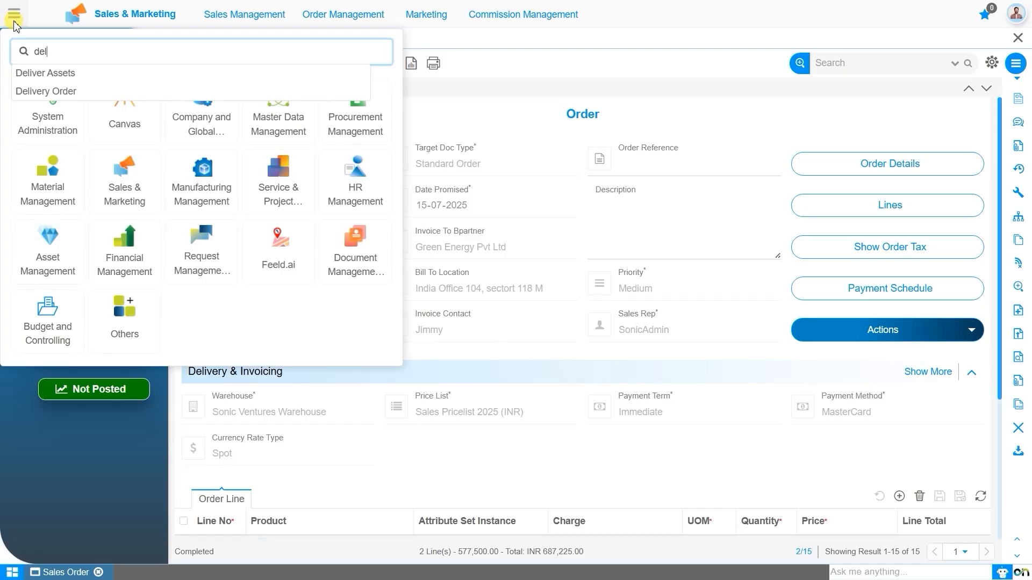
pyautogui.press('Down')
pyautogui.press('Down')
pyautogui.press('BackSpace')
pyautogui.press('BackSpace')
pyautogui.press('BackSpace')
pyautogui.press('BackSpace')
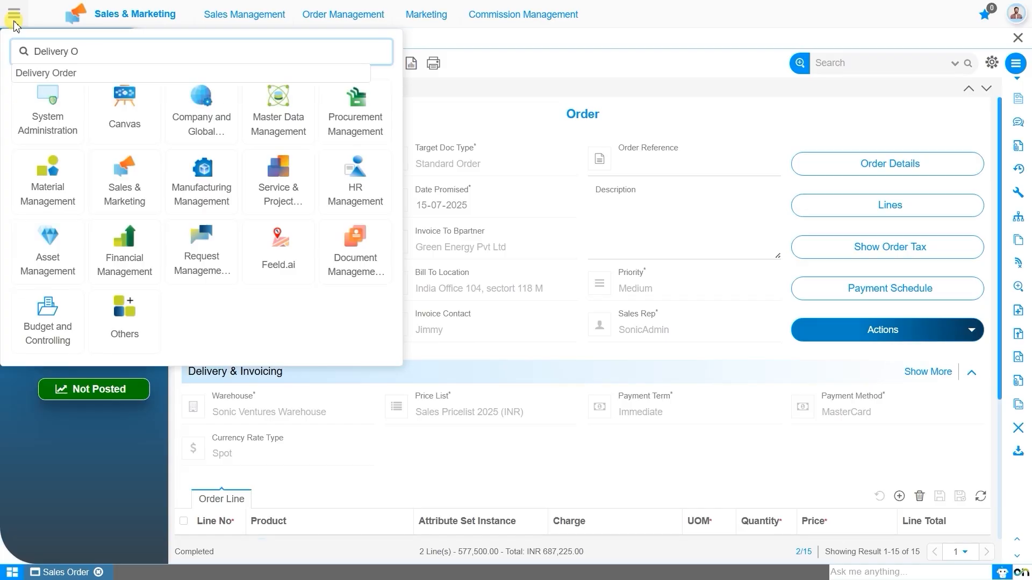
pyautogui.click(64, 182)
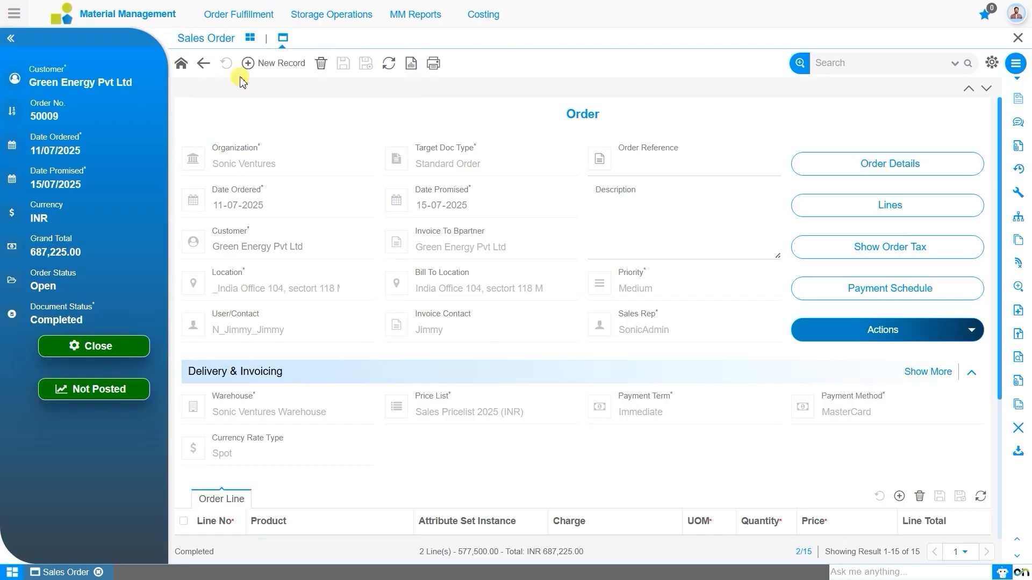
pyautogui.moveTo(249, 16)
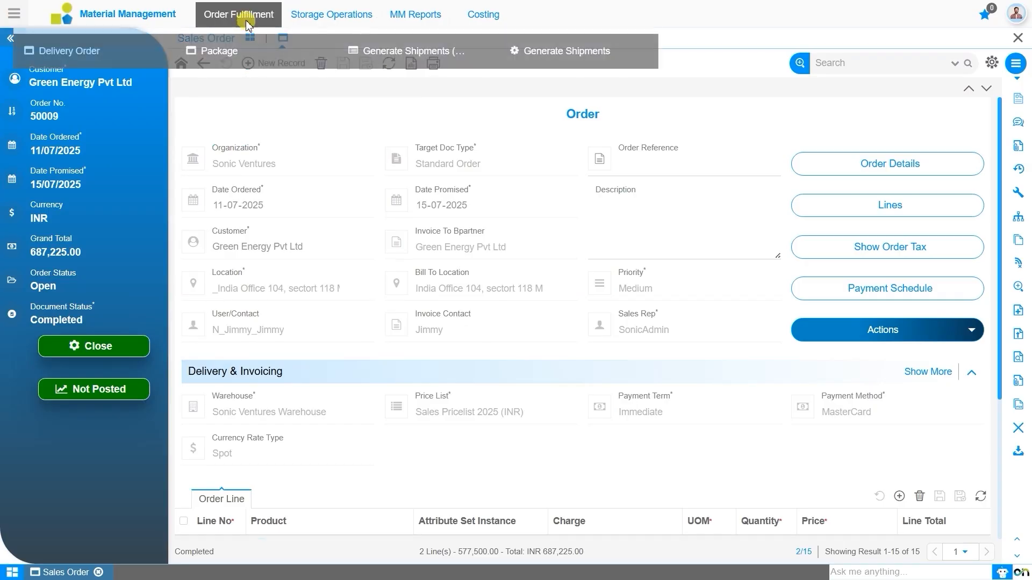
pyautogui.click(60, 50)
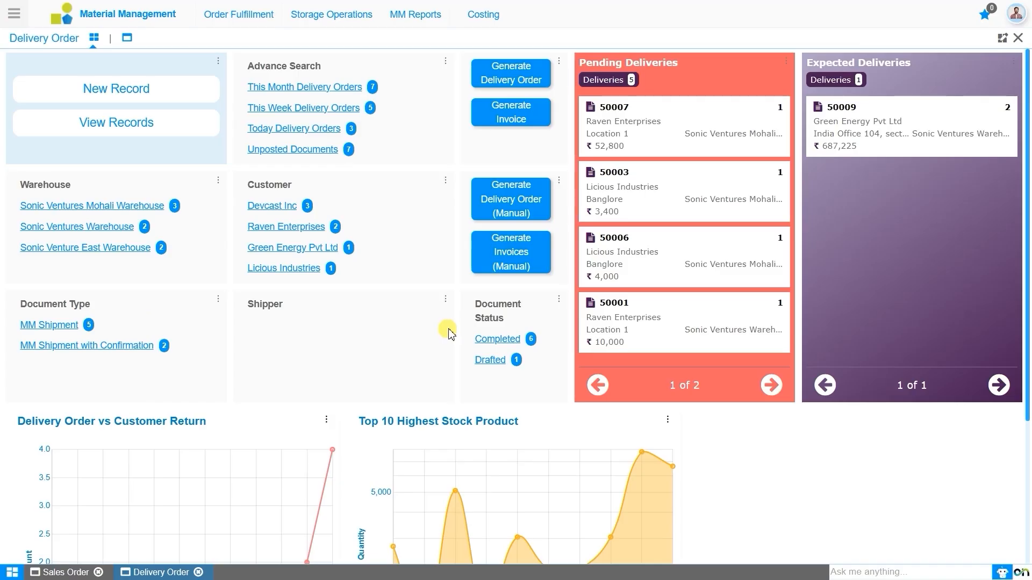
# - Examine the dashboard's Delivery Order vs Customer Return and Top 10 Highest Stock Product charts
pyautogui.scroll(-4, 450, 334)
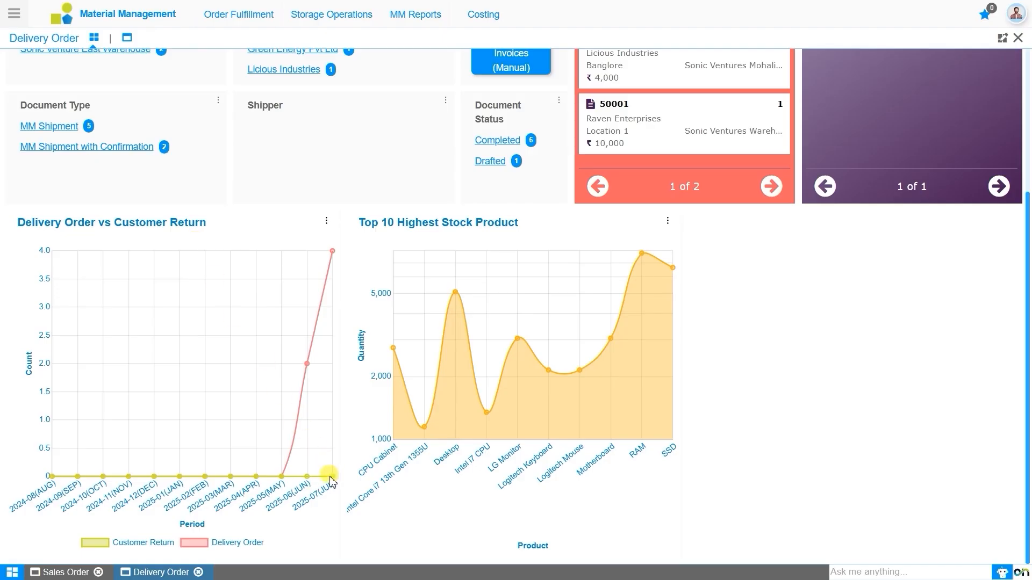
pyautogui.moveTo(332, 484)
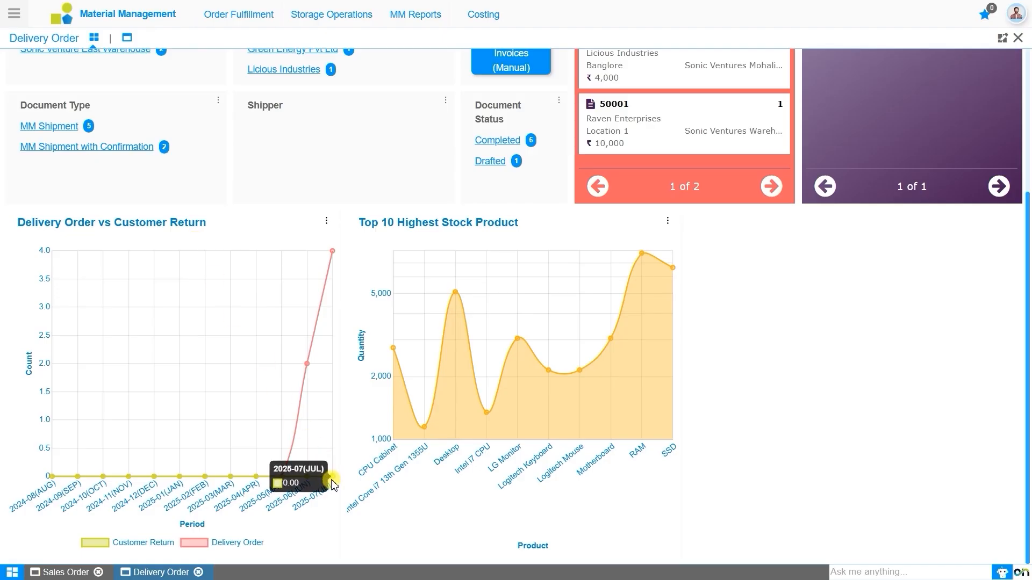
pyautogui.moveTo(333, 254)
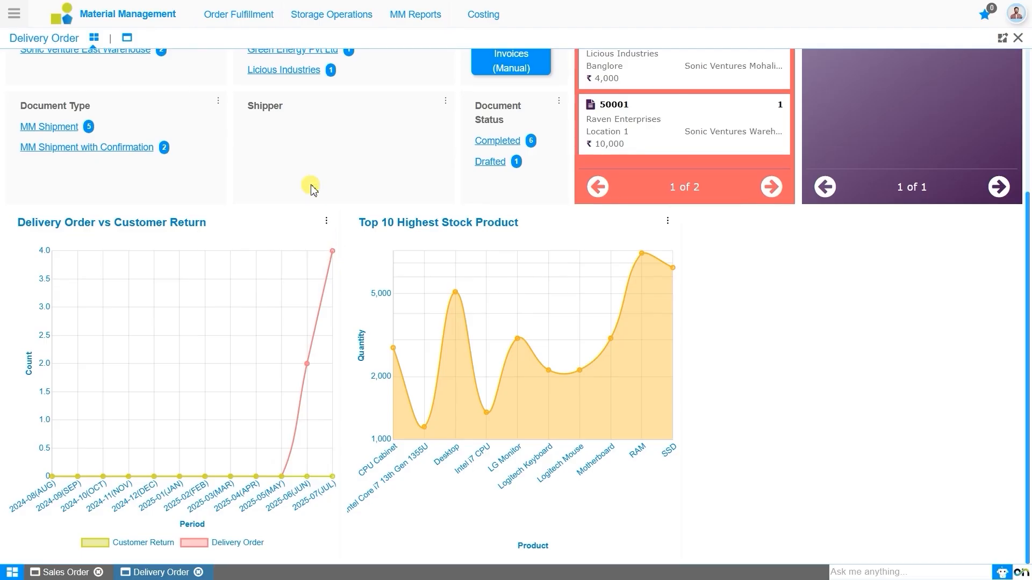
pyautogui.scroll(2, 311, 220)
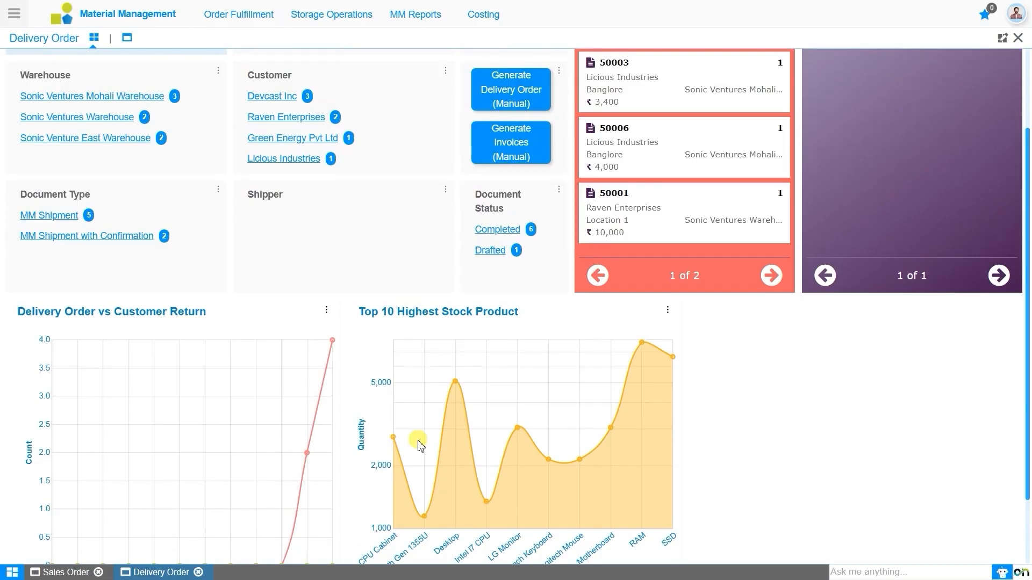
pyautogui.scroll(3, 421, 445)
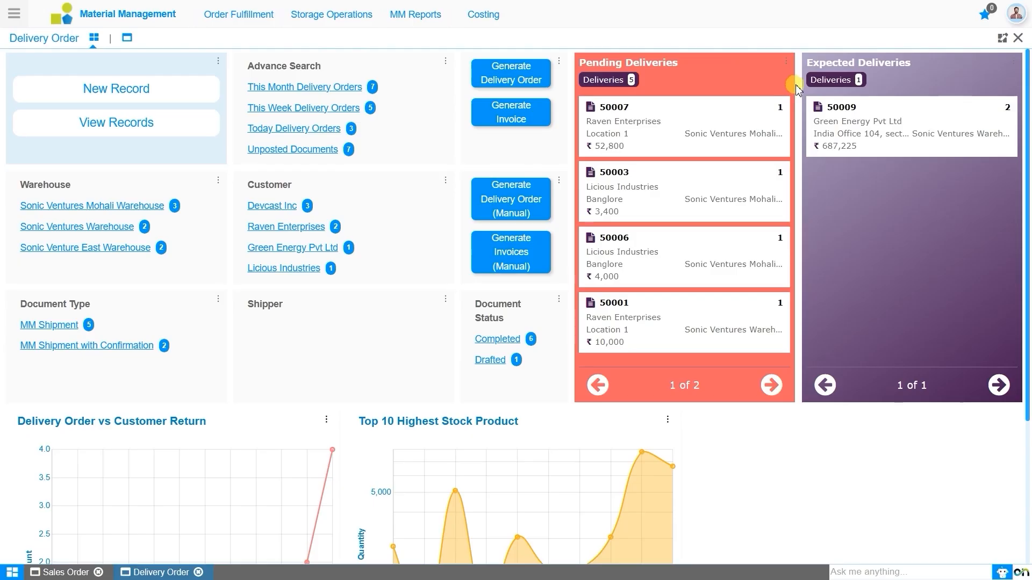
# - View the product lines of Green Energy Pvt Ltd's expected delivery, mark the Desktop line, and return to the deliveries
pyautogui.click(834, 107)
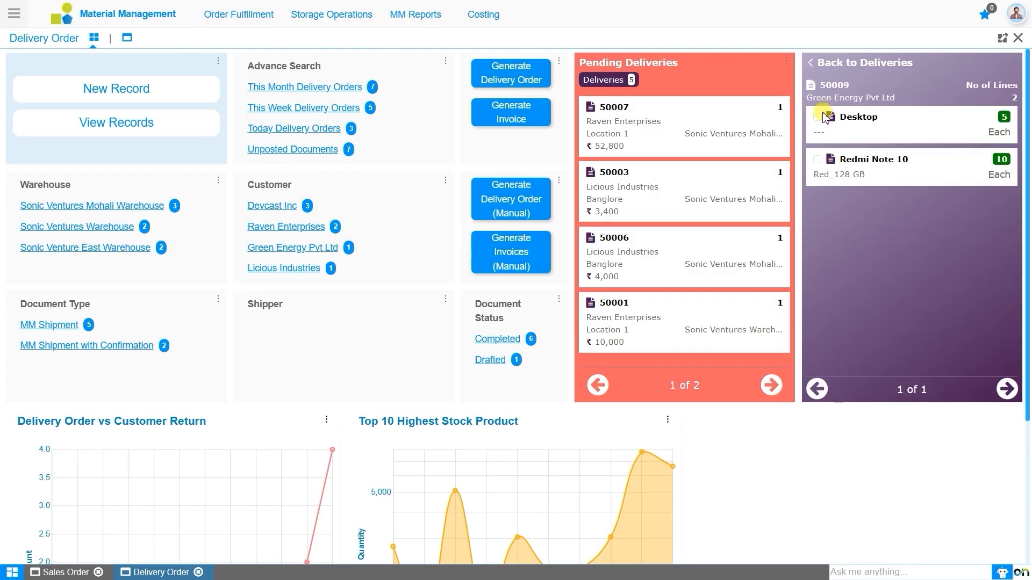
pyautogui.click(818, 119)
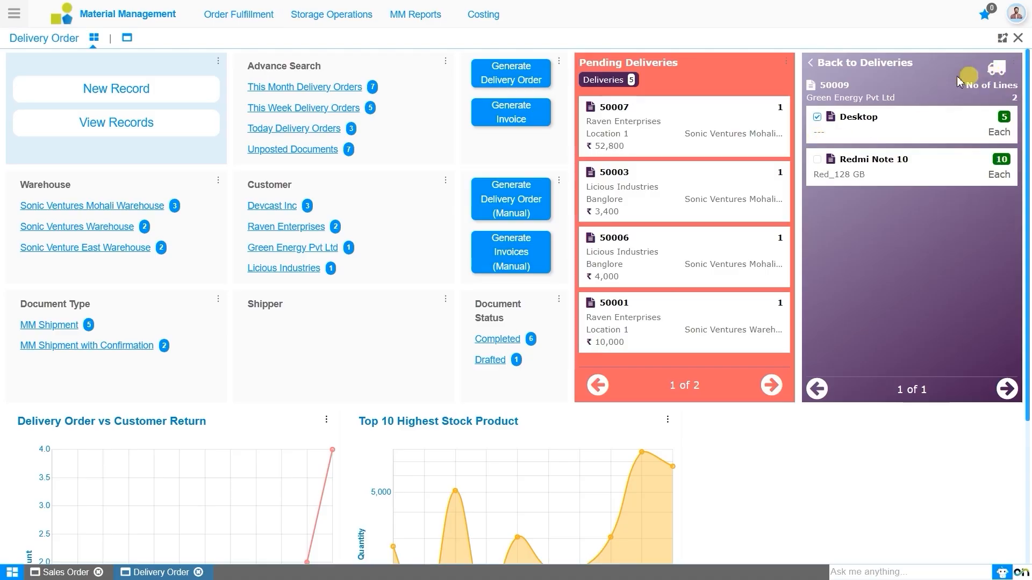
pyautogui.click(813, 65)
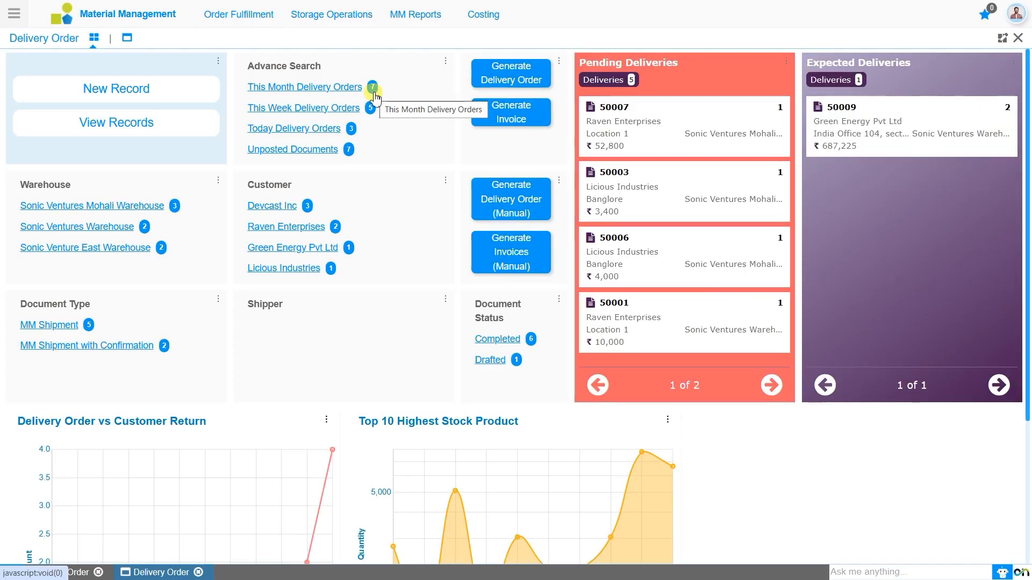
# - Start a new delivery order with document type MM Shipment and link it to Green Energy Pvt Ltd's completed sales order
pyautogui.click(154, 104)
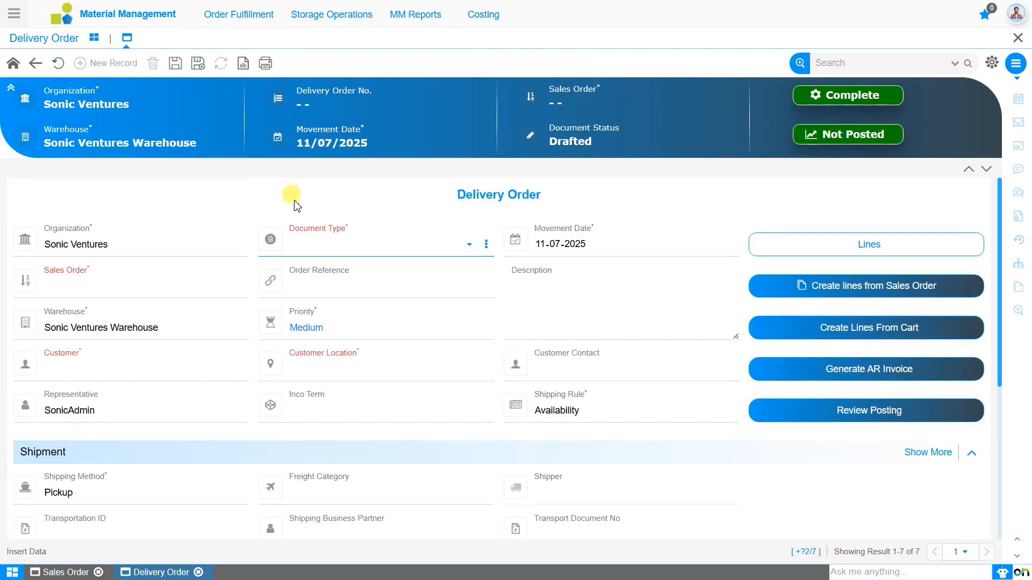
pyautogui.click(341, 254)
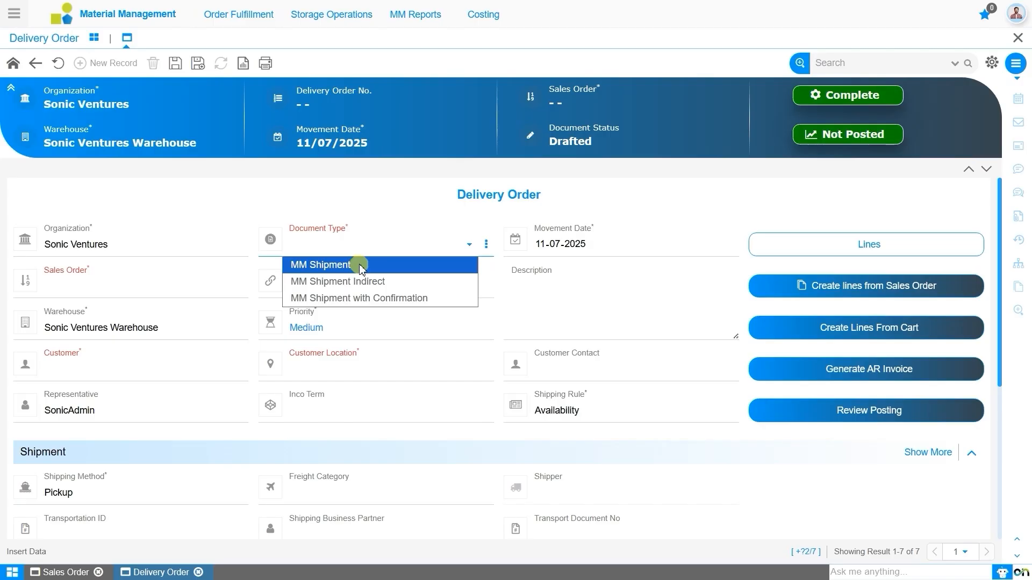
pyautogui.click(360, 266)
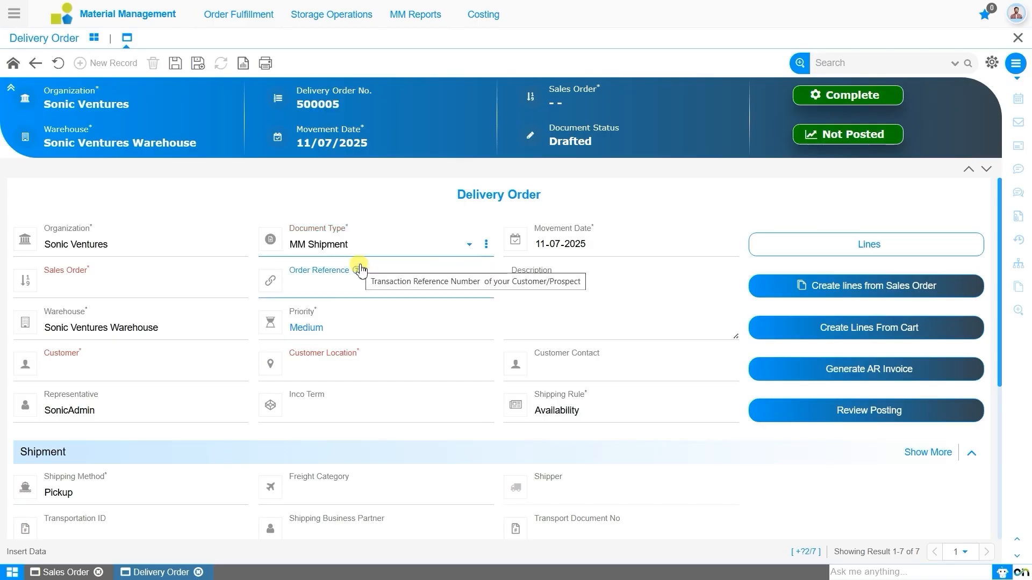
pyautogui.click(208, 286)
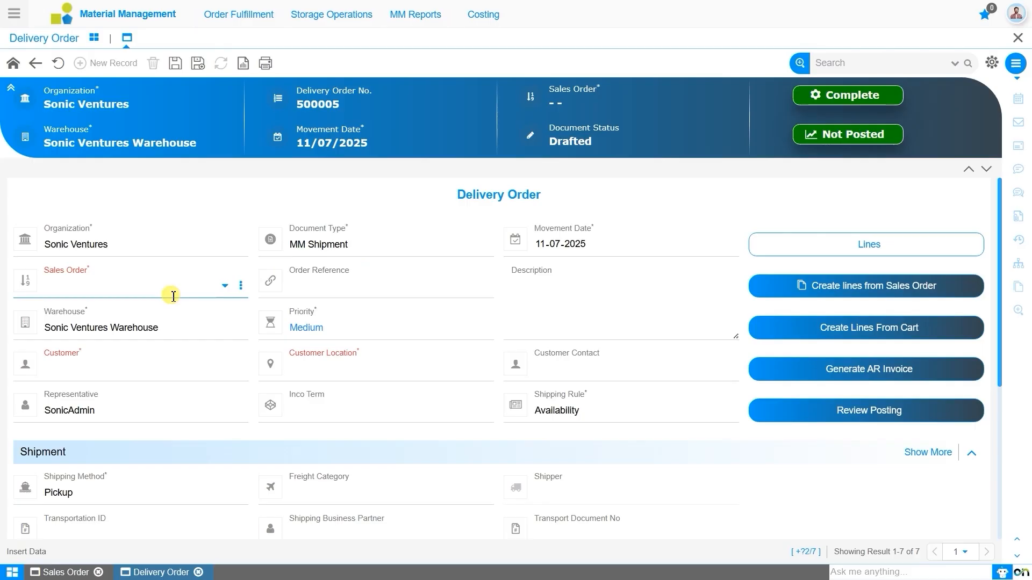
pyautogui.write('50009')
pyautogui.click(170, 310)
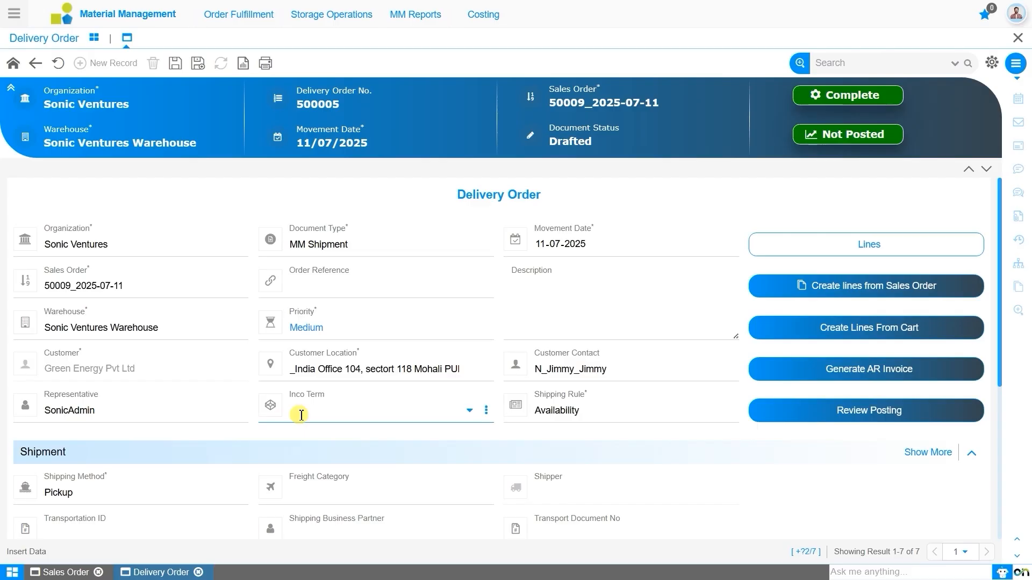
# - Review the delivery order's shipment fields and save the record
pyautogui.scroll(-3, 301, 415)
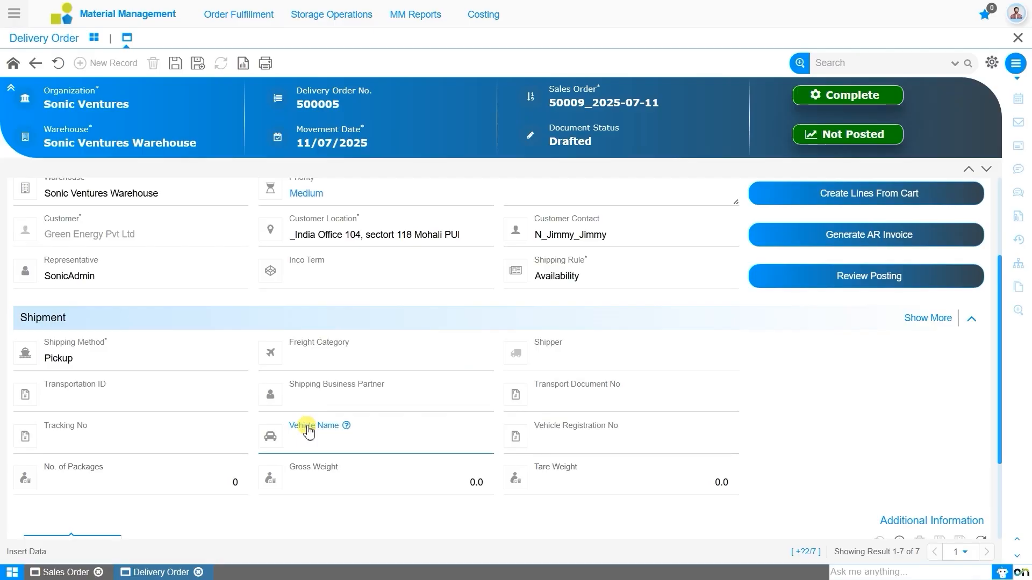
pyautogui.scroll(1, 310, 440)
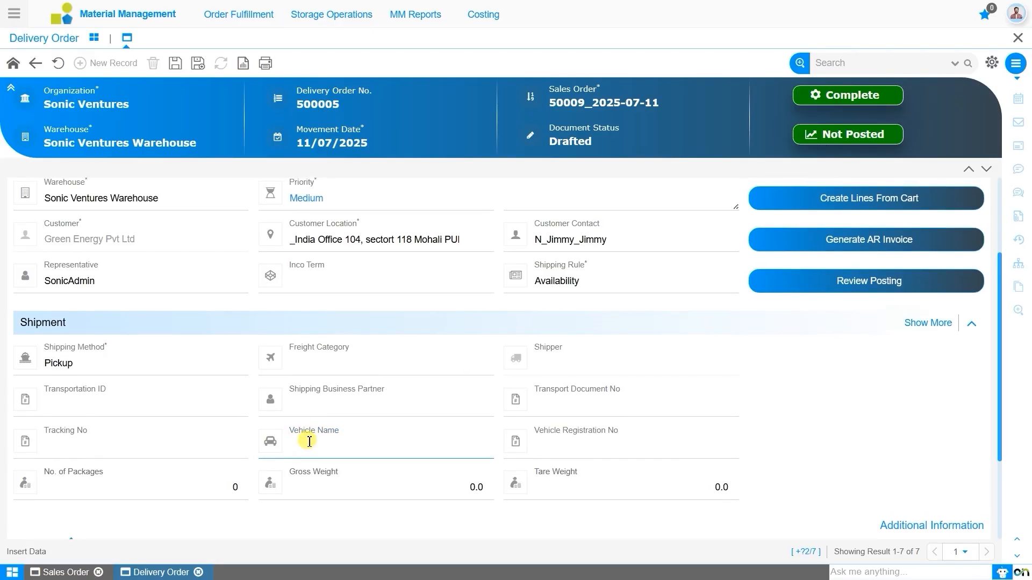
pyautogui.scroll(1, 309, 441)
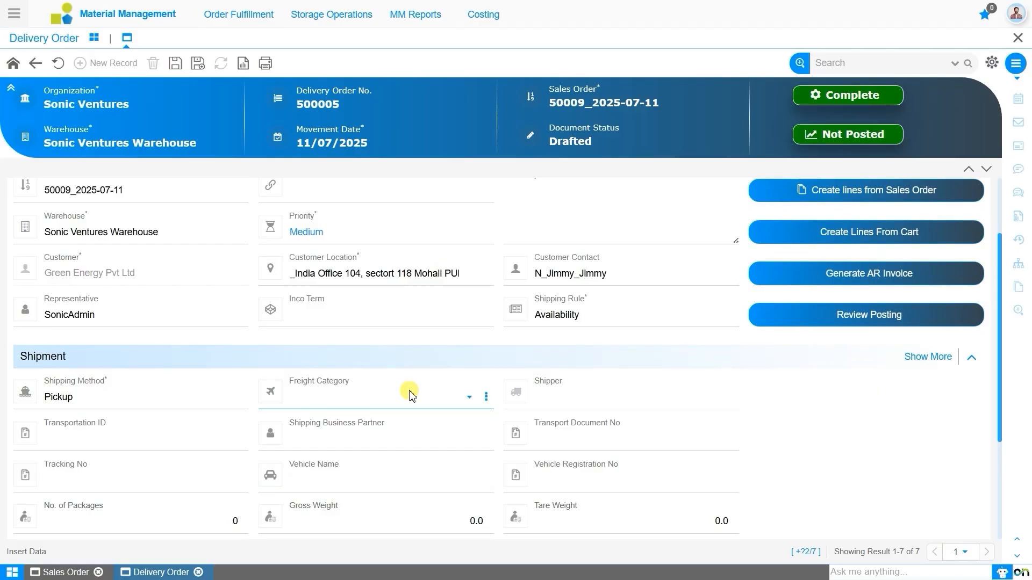
pyautogui.scroll(2, 411, 395)
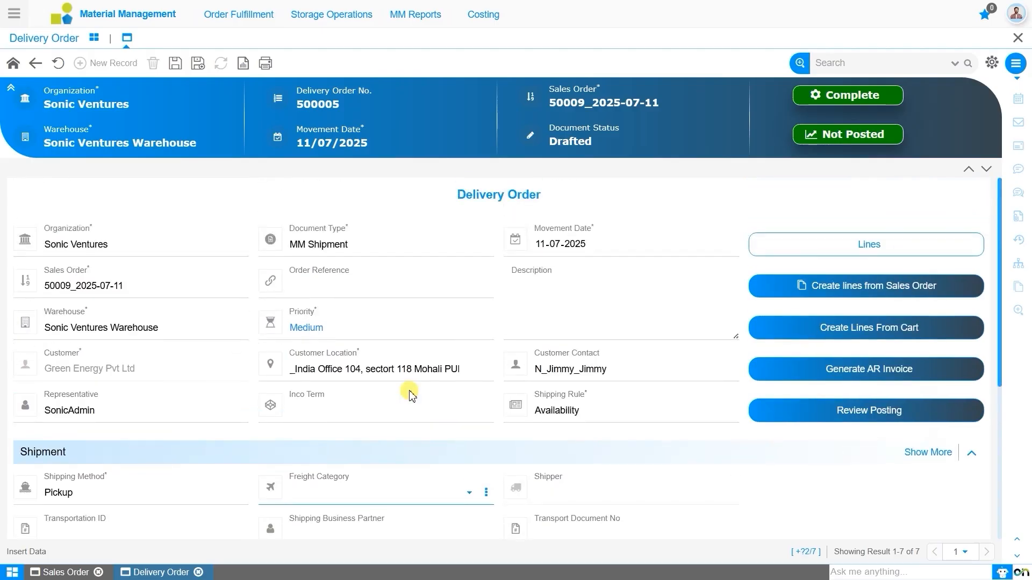
pyautogui.click(175, 64)
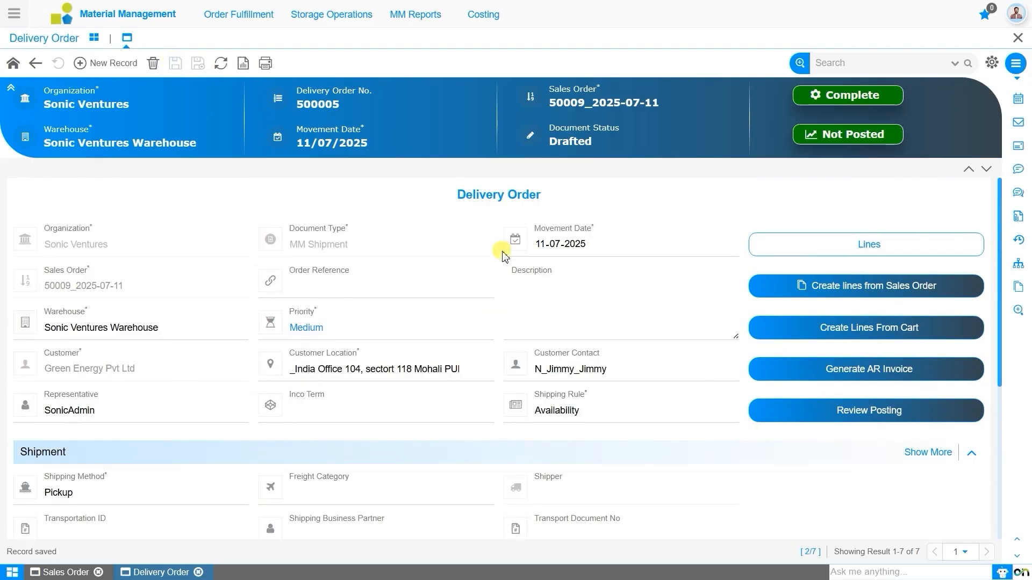
# - Start creating lines from the sales order and set their locator to Sonic Ventures Warehouse_SVW-1(1*1*1)
pyautogui.click(811, 294)
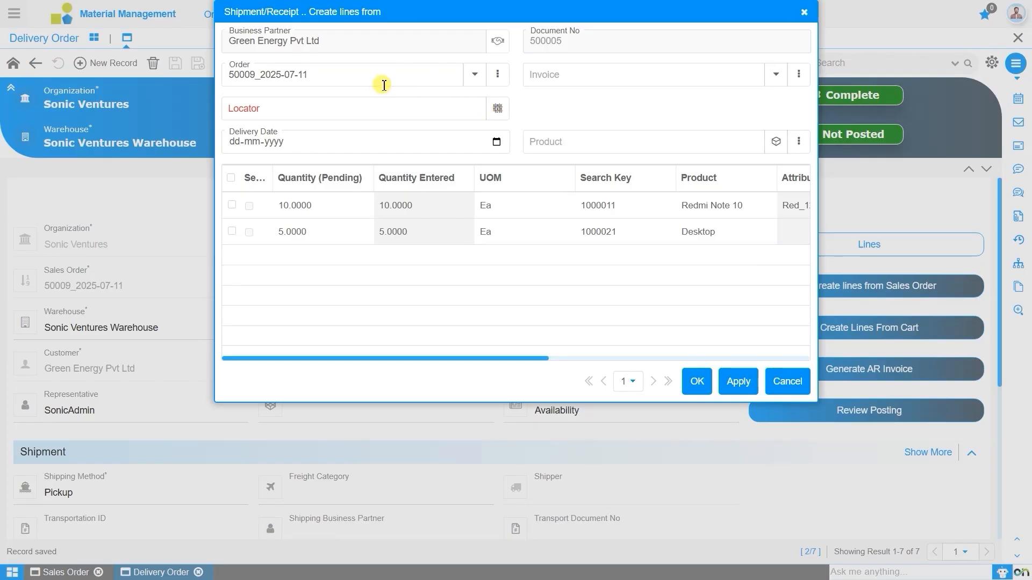
pyautogui.click(497, 108)
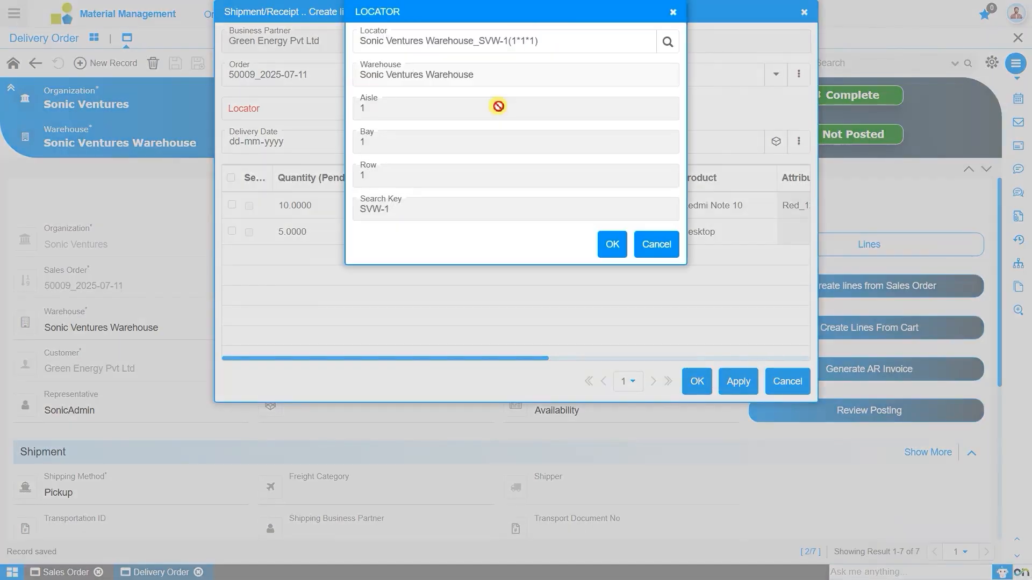
pyautogui.click(551, 46)
pyautogui.press('BackSpace')
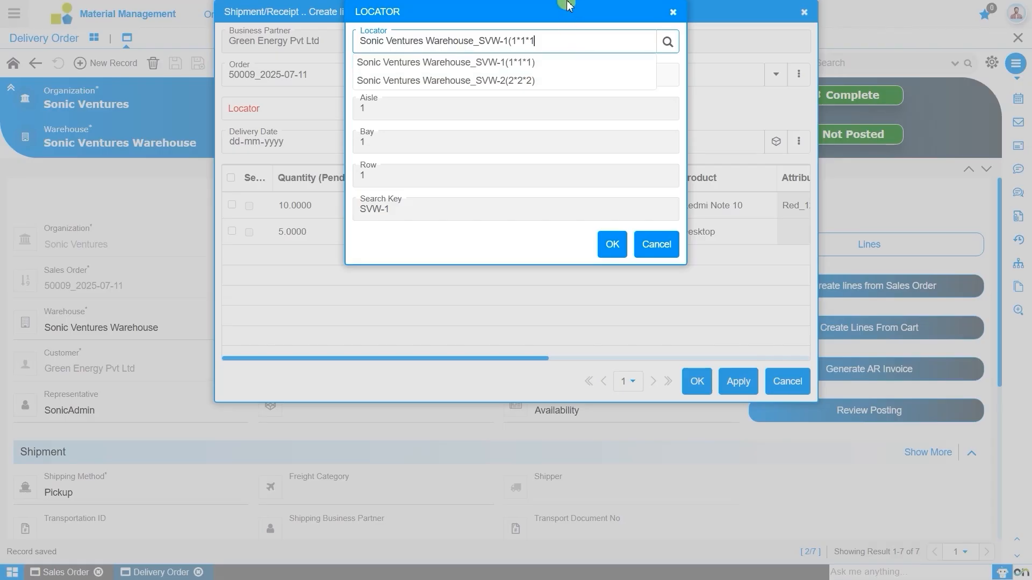
pyautogui.click(579, 63)
pyautogui.click(612, 244)
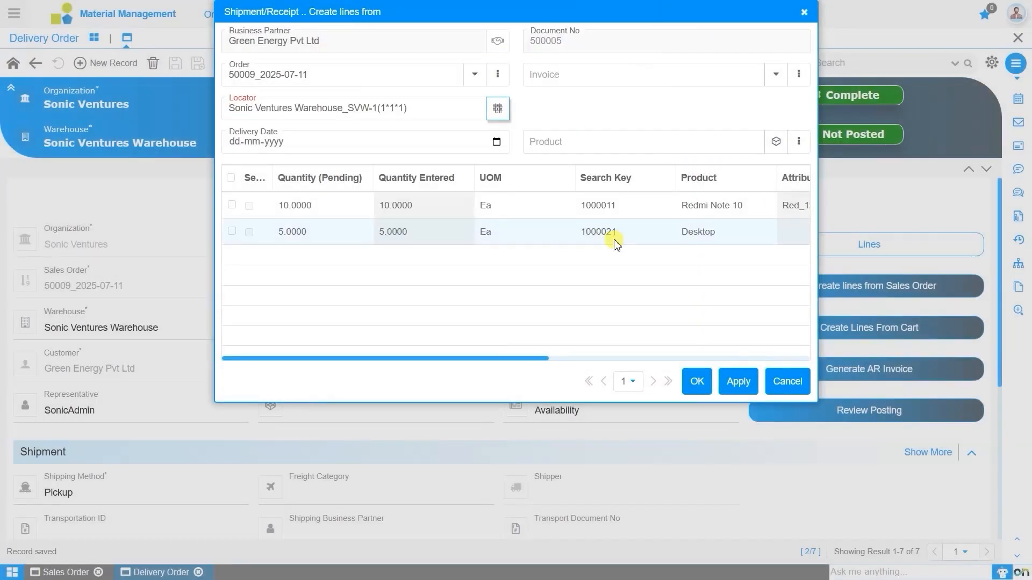
# - Select both the Redmi Note 10 and Desktop lines and create them in the delivery order
pyautogui.click(231, 180)
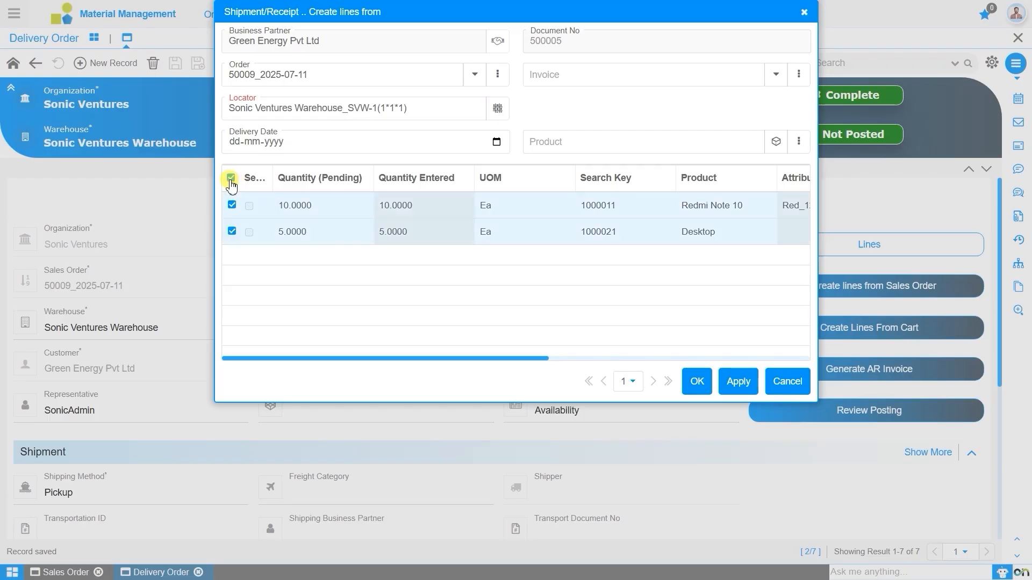
pyautogui.click(416, 210)
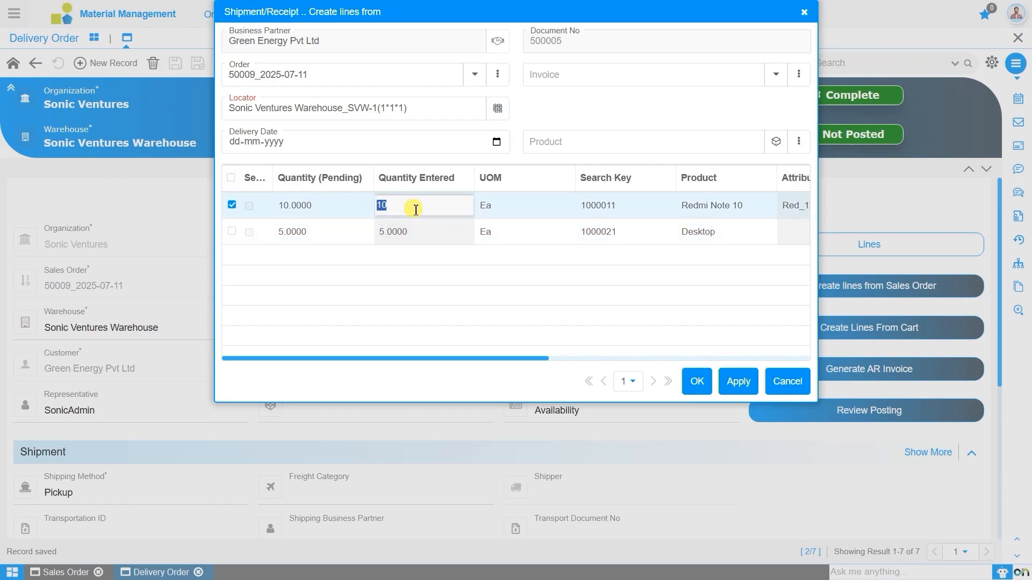
pyautogui.click(231, 179)
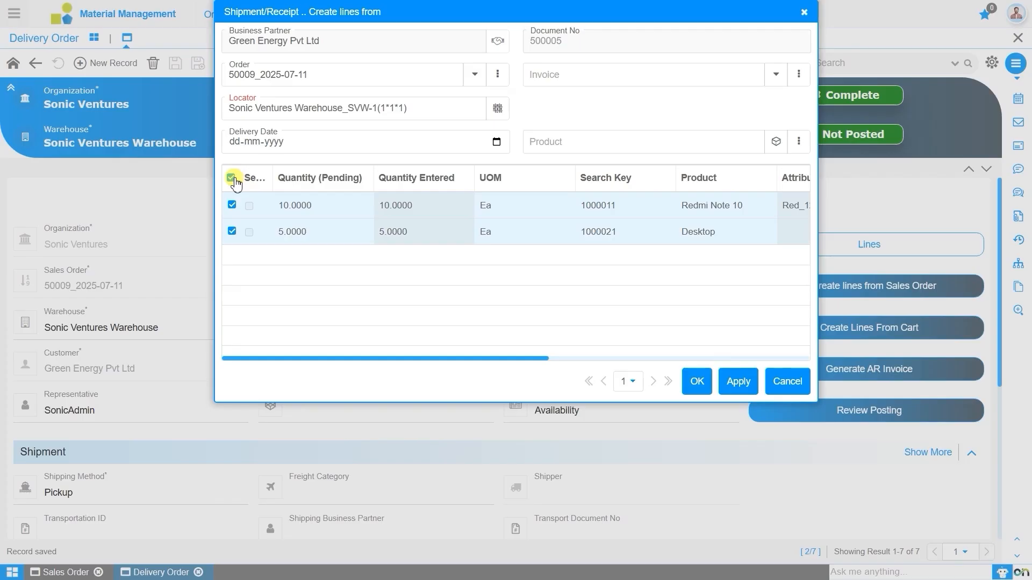
pyautogui.click(704, 385)
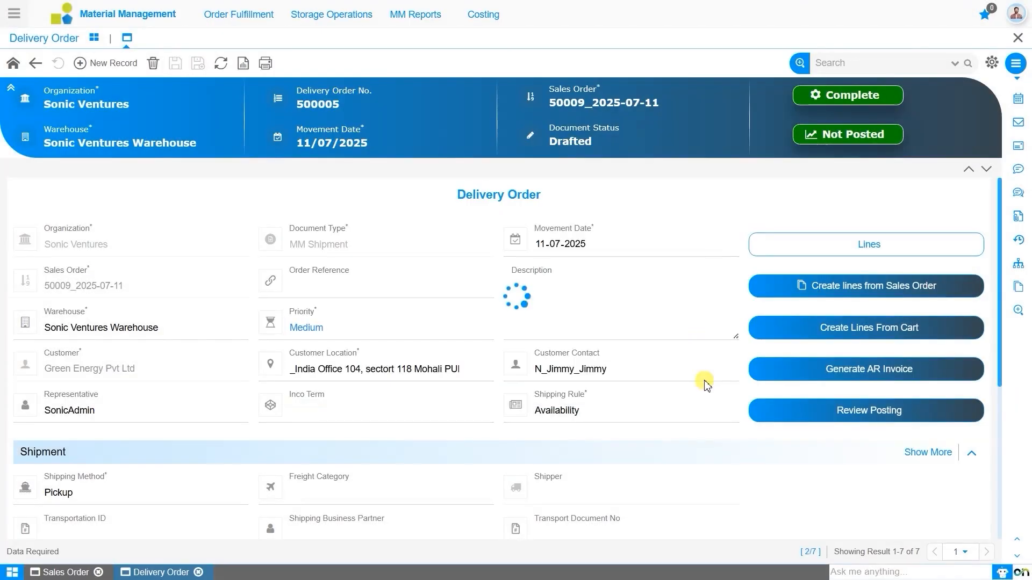
# - Review the created delivery order lines below the header and open their full list
pyautogui.scroll(-5, 704, 383)
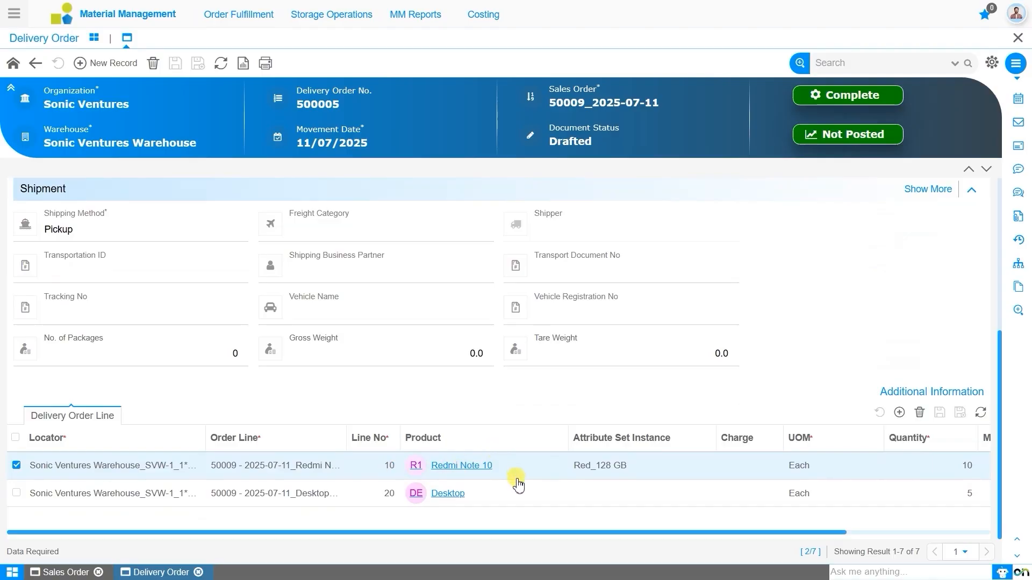
pyautogui.scroll(5, 513, 478)
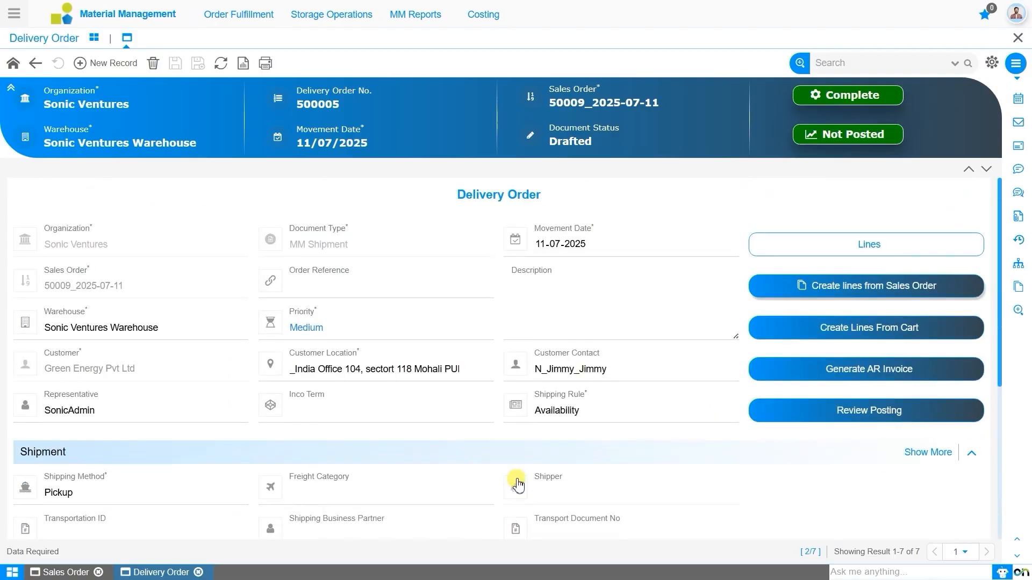
pyautogui.click(815, 253)
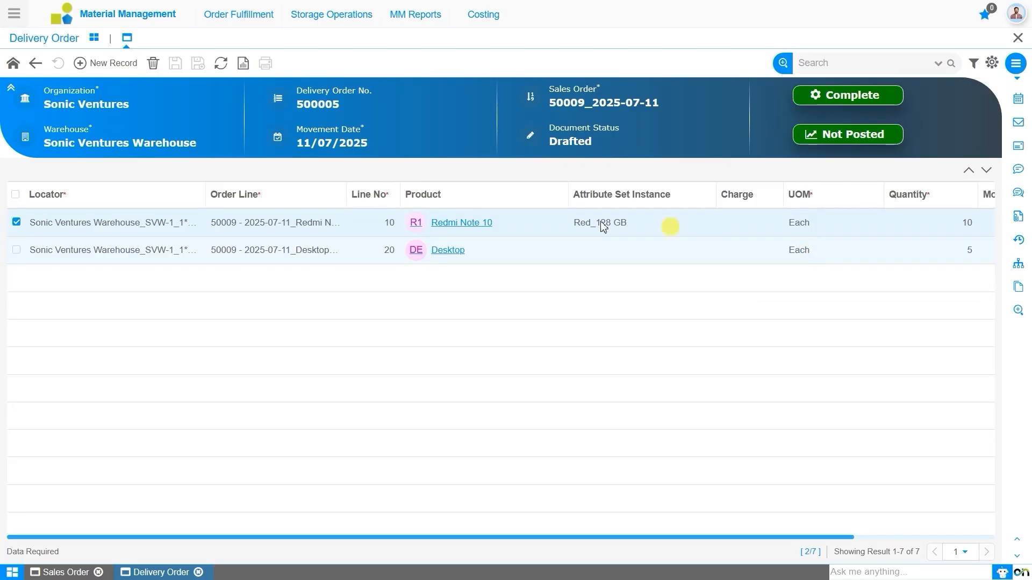
# - Check the details of the Redmi Note 10 delivery line, return to the header and complete the delivery order
pyautogui.doubleClick(476, 225)
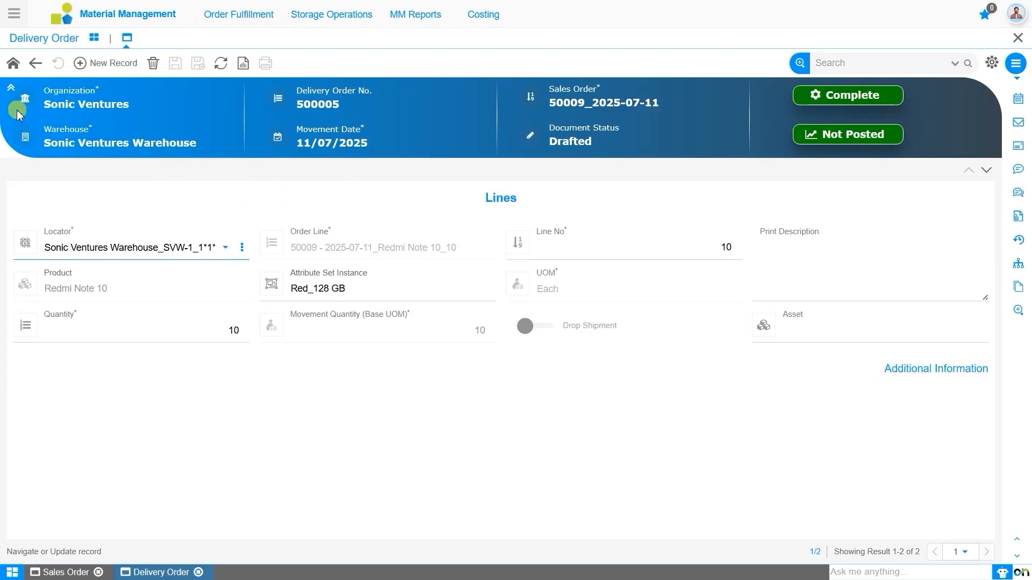
pyautogui.click(13, 66)
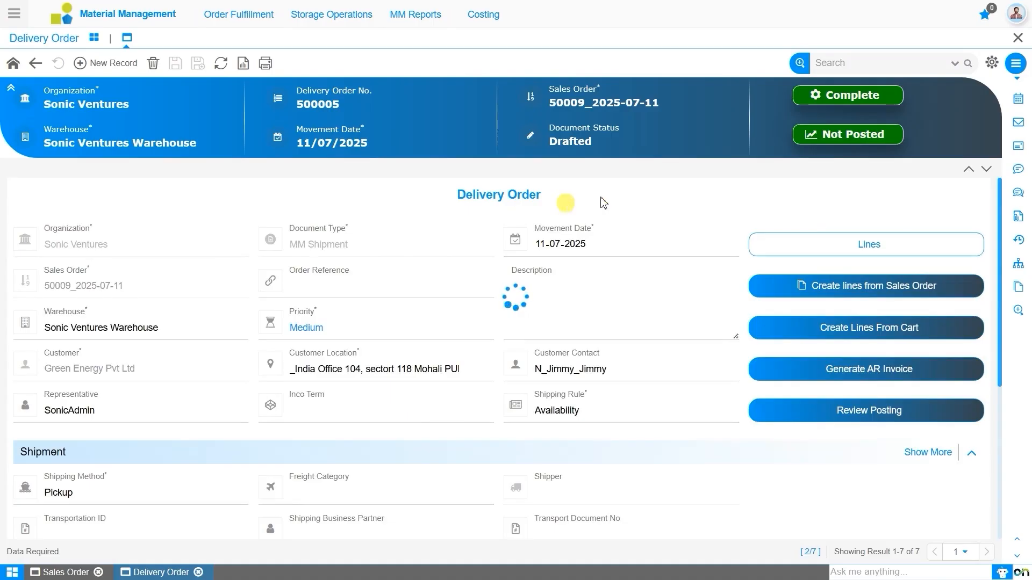
pyautogui.click(852, 107)
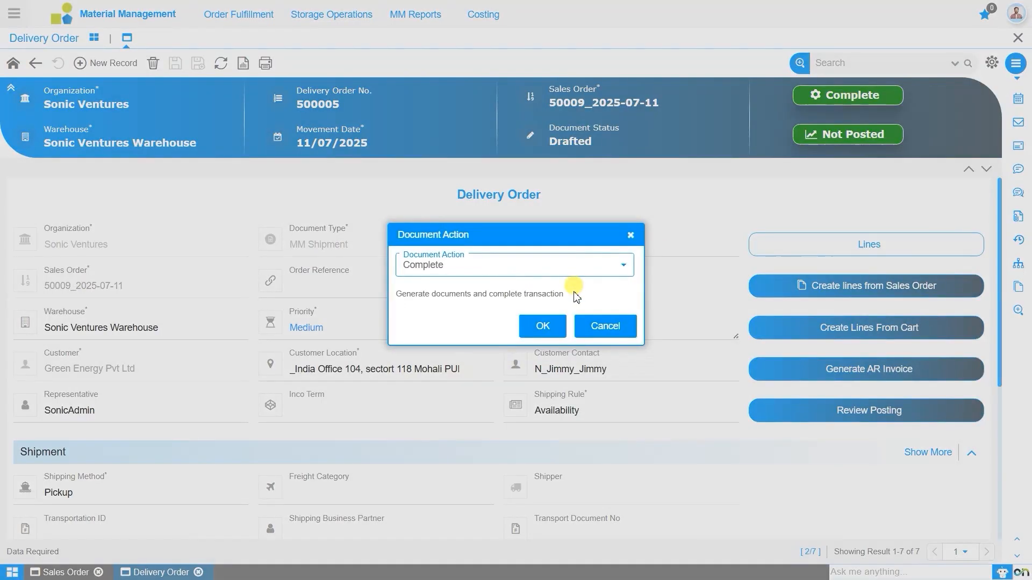
pyautogui.click(555, 327)
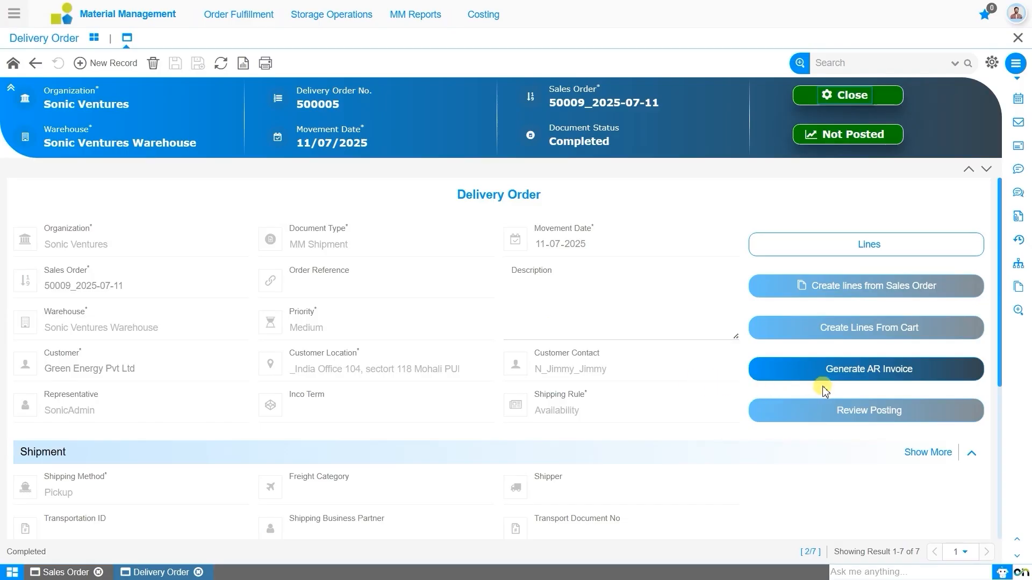
pyautogui.click(836, 377)
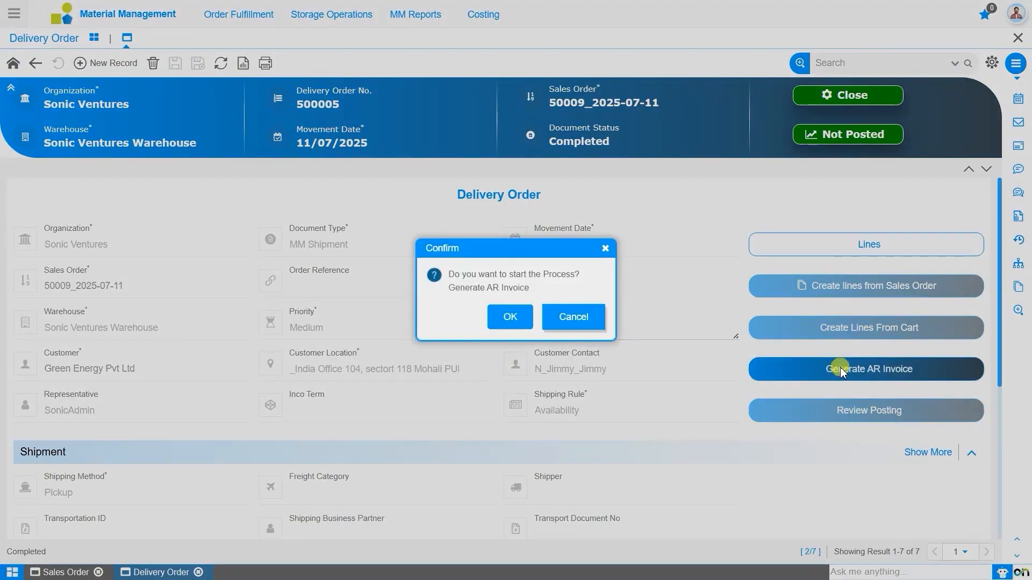
pyautogui.click(529, 319)
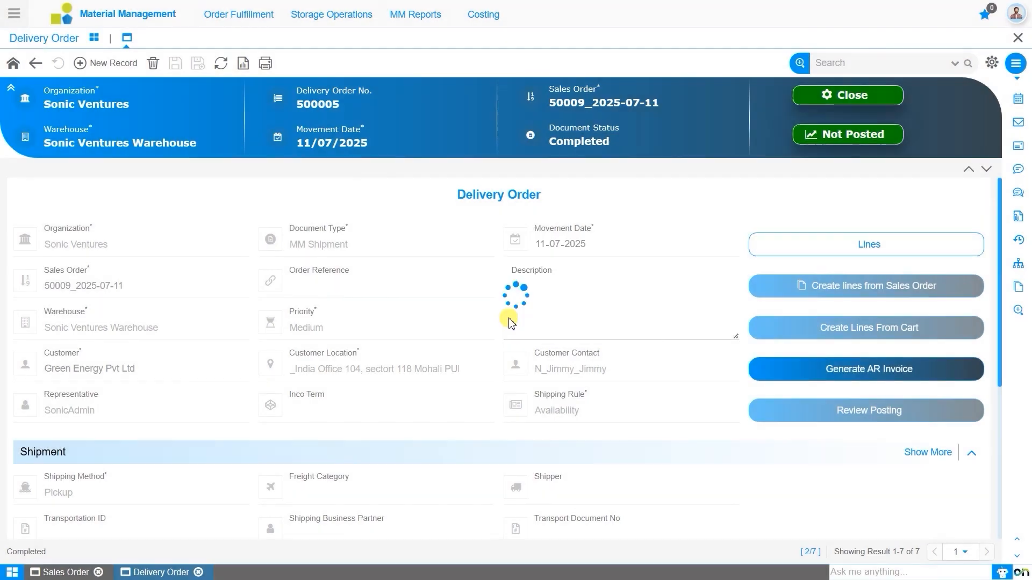
pyautogui.click(512, 277)
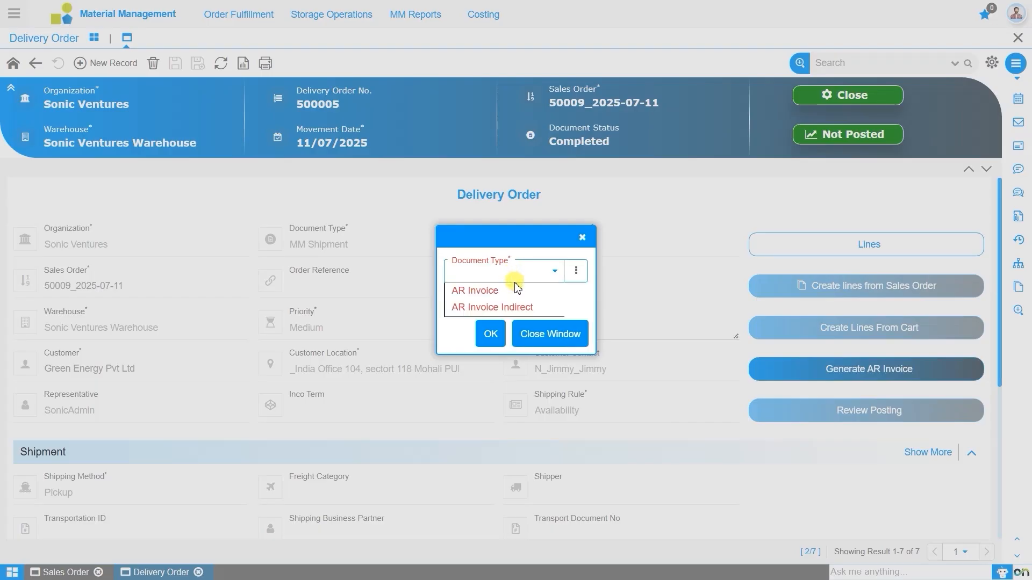
pyautogui.click(520, 293)
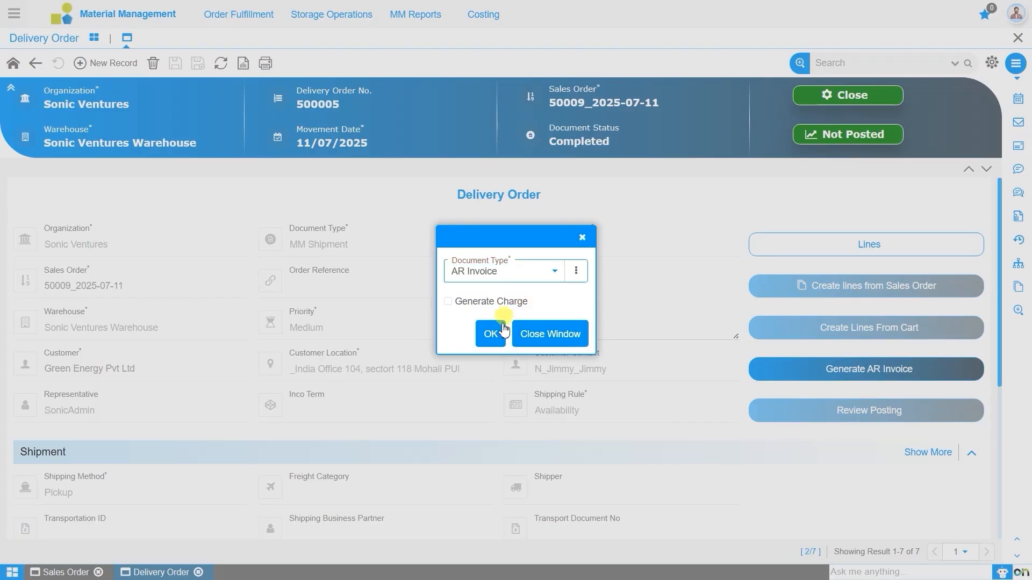
pyautogui.click(495, 338)
pyautogui.click(582, 238)
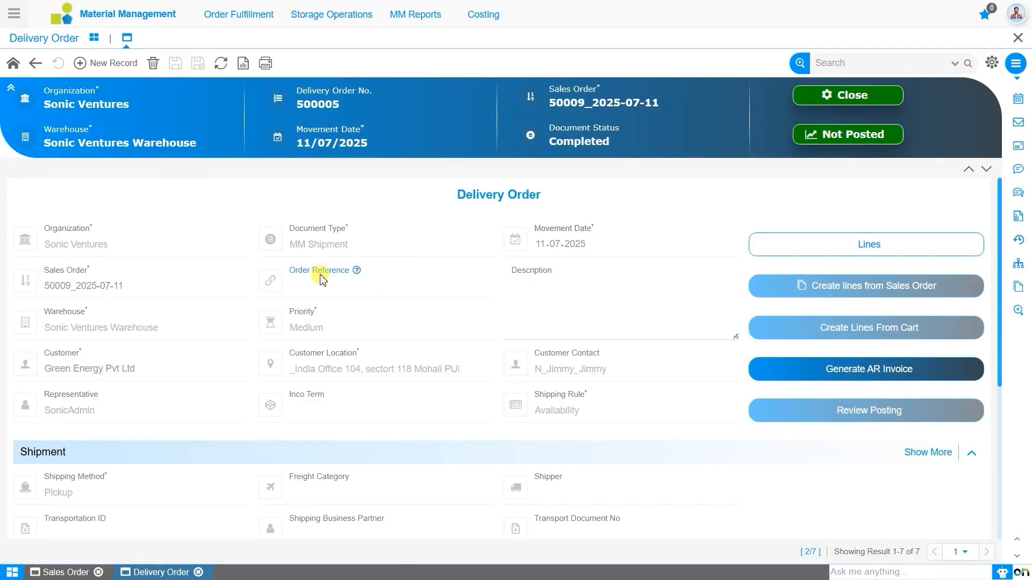
# - Switch to the Financial Management module and open its AR Invoice window under accounts receivables
pyautogui.click(18, 20)
pyautogui.write('A')
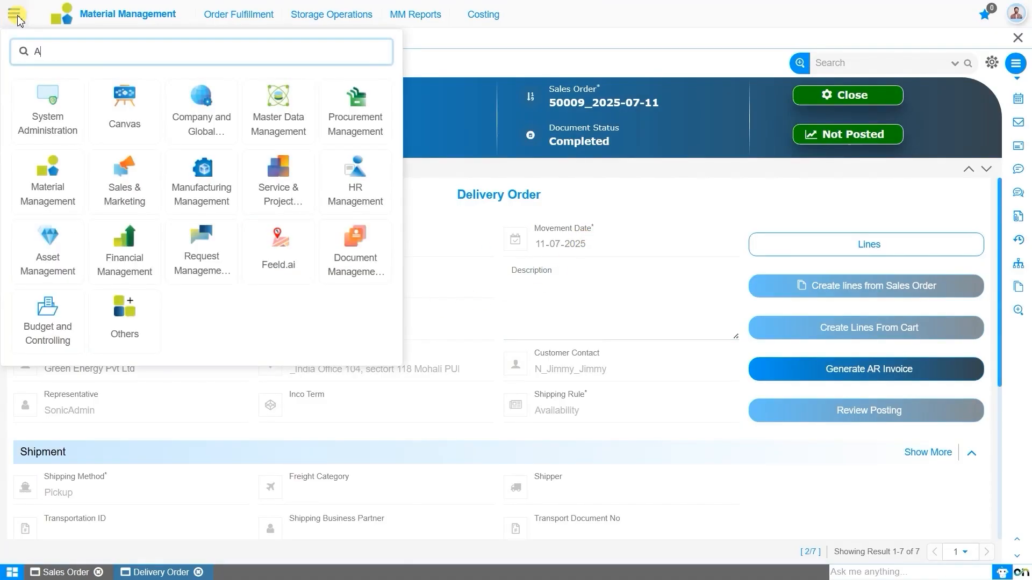
pyautogui.write('R i')
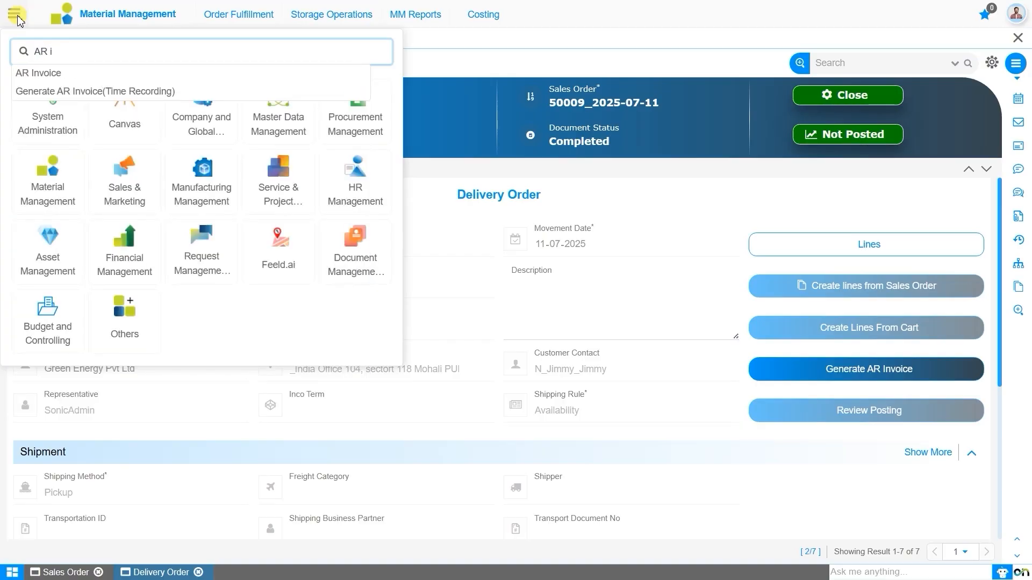
pyautogui.press('BackSpace')
pyautogui.press('BackSpace')
pyautogui.press('BackSpace')
pyautogui.press('BackSpace')
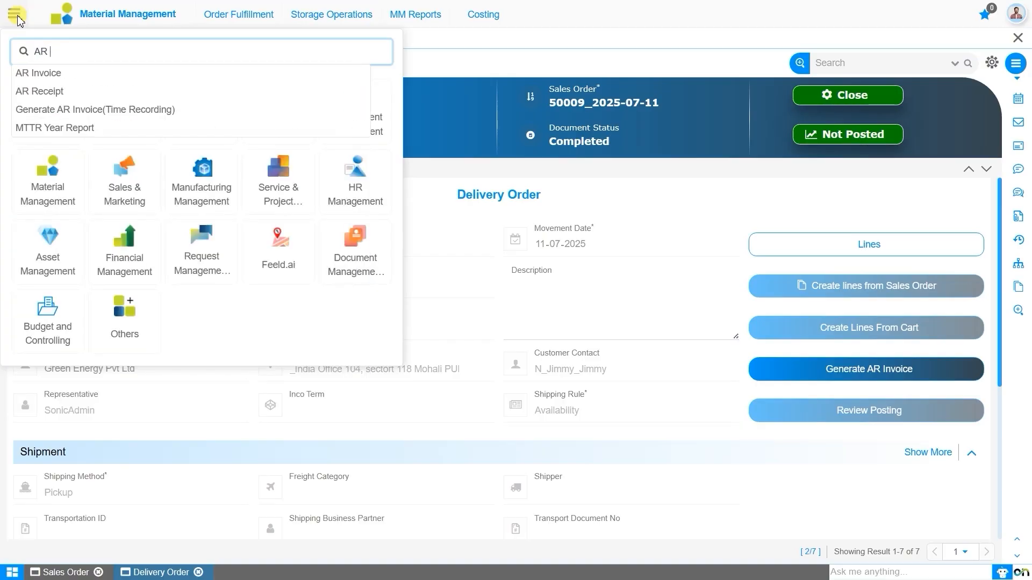
pyautogui.click(130, 250)
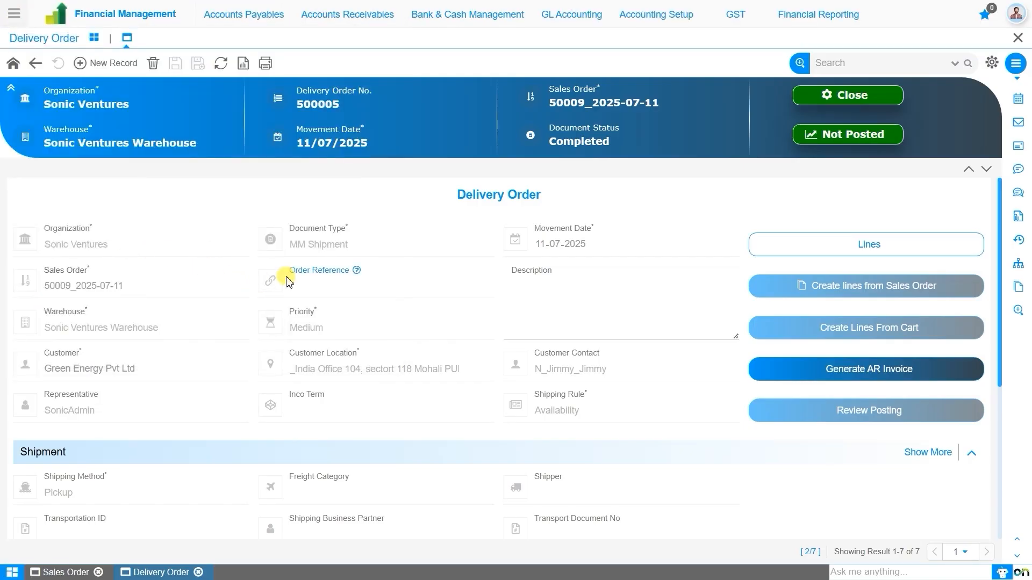
pyautogui.click(363, 24)
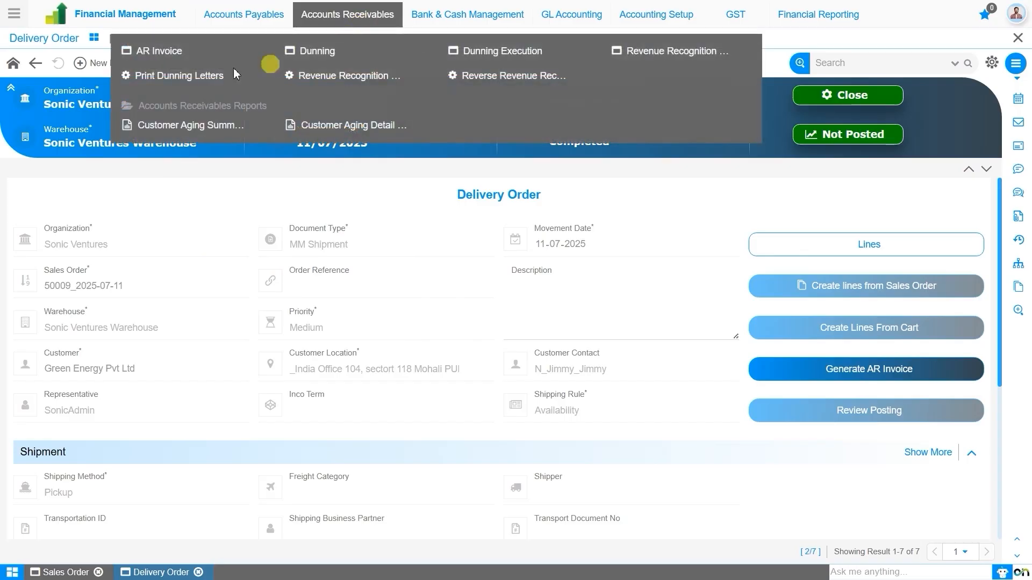
pyautogui.click(169, 52)
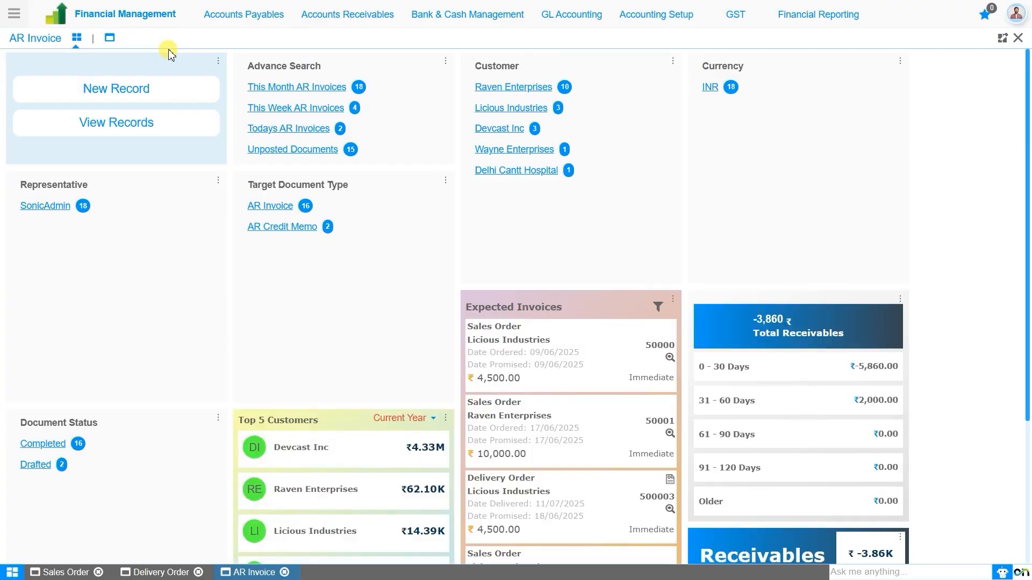
# - Look over the AR Invoice dashboard and create a new record with Green Energy Pvt Ltd as the customer
pyautogui.scroll(-1, 303, 343)
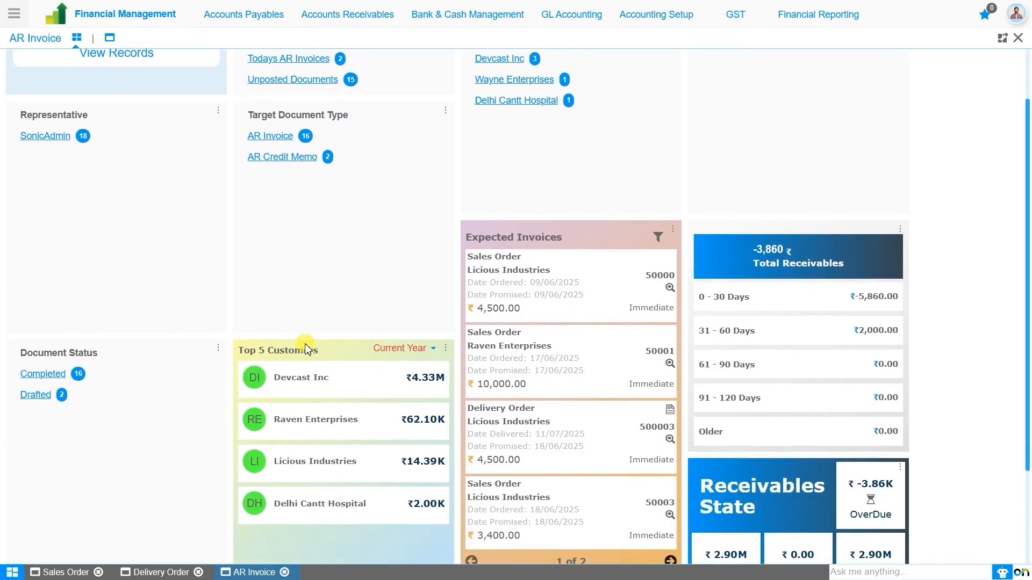
pyautogui.scroll(1, 305, 350)
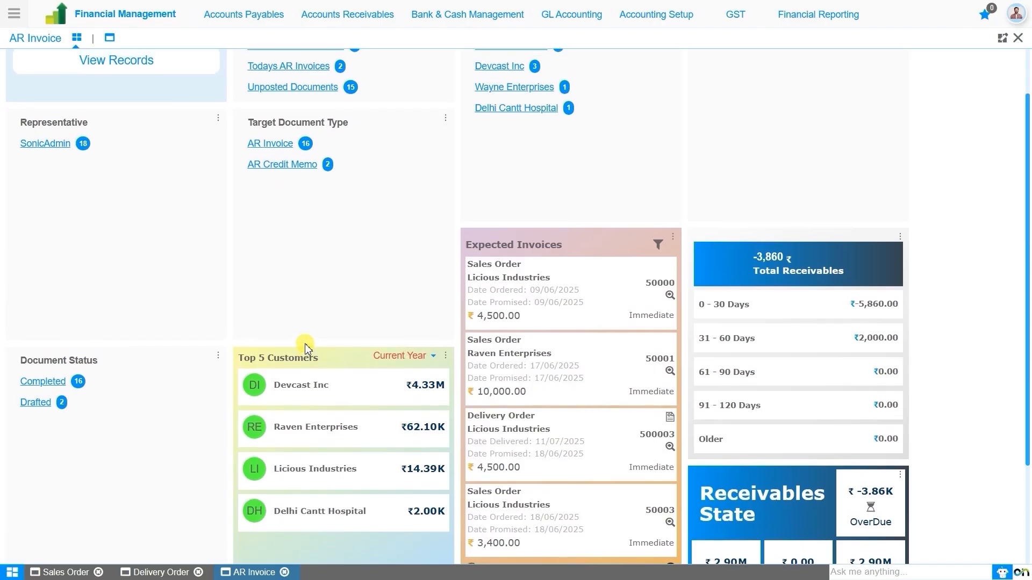
pyautogui.scroll(2, 305, 349)
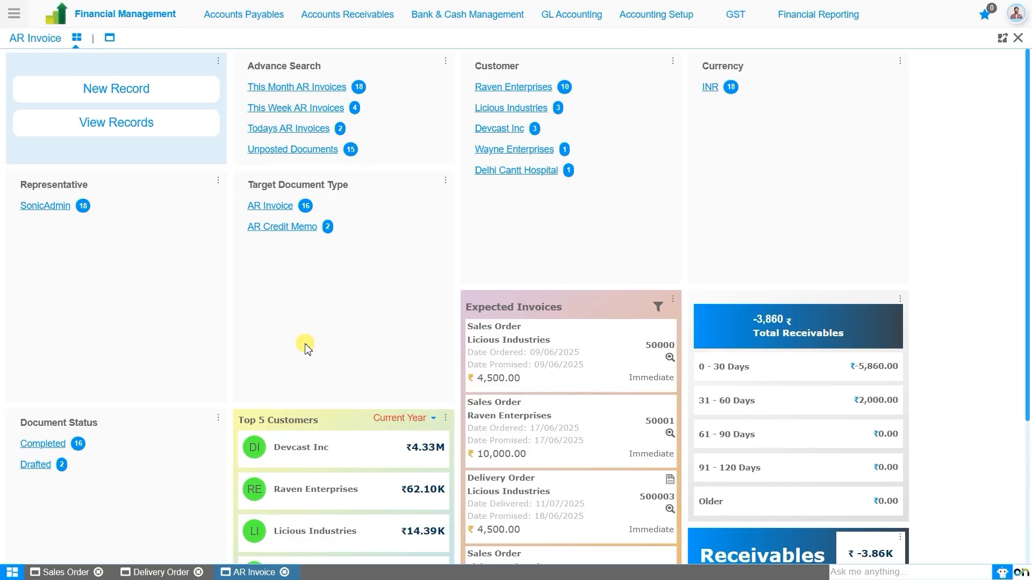
pyautogui.click(138, 96)
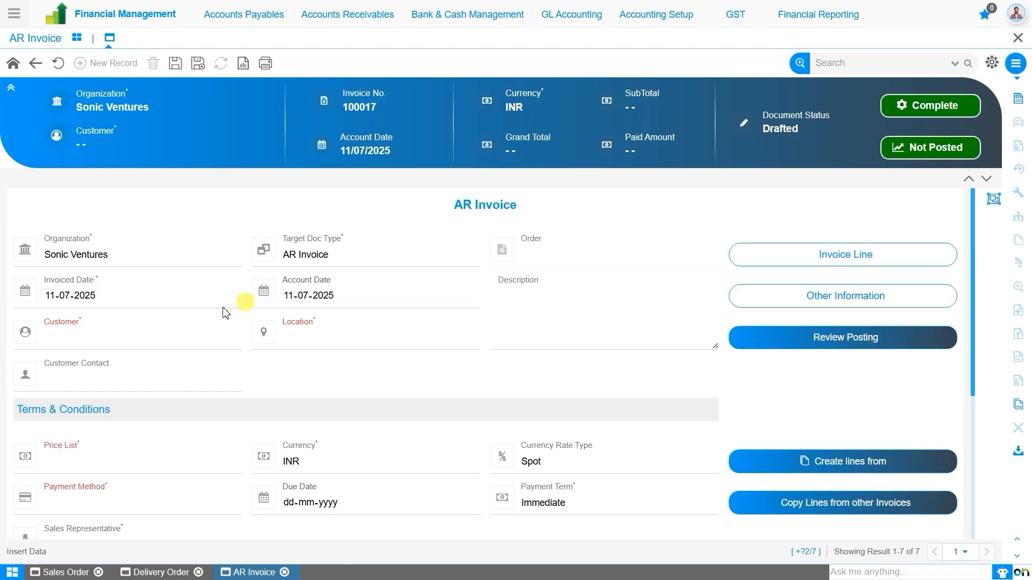
pyautogui.click(175, 335)
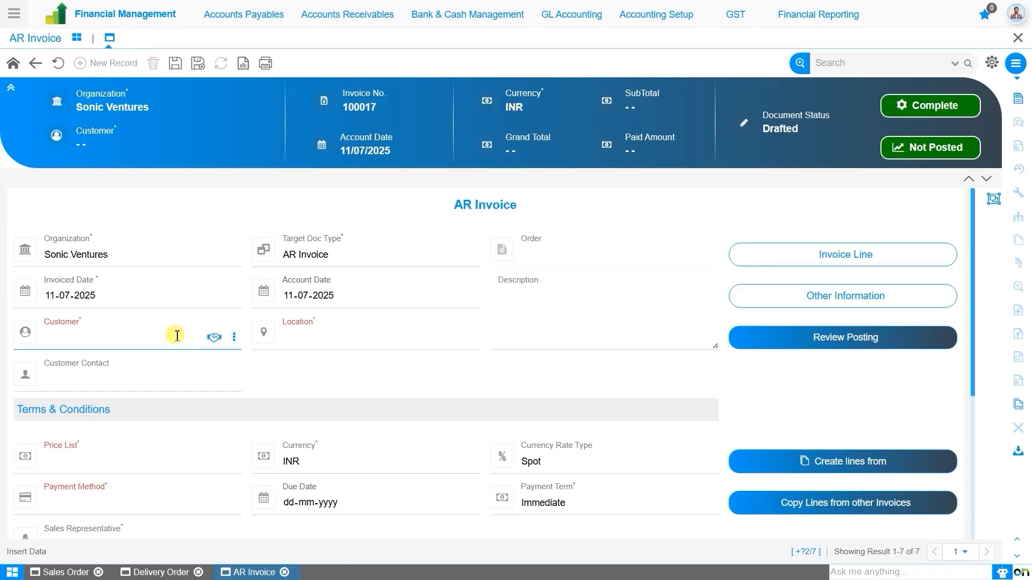
pyautogui.write('e')
pyautogui.press('BackSpace')
pyautogui.write('gree')
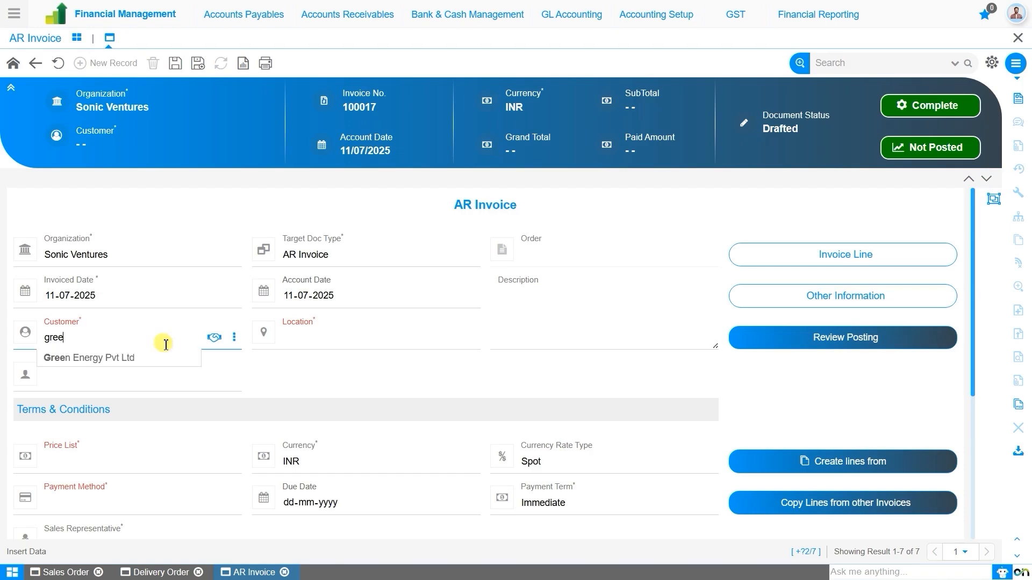
pyautogui.click(161, 360)
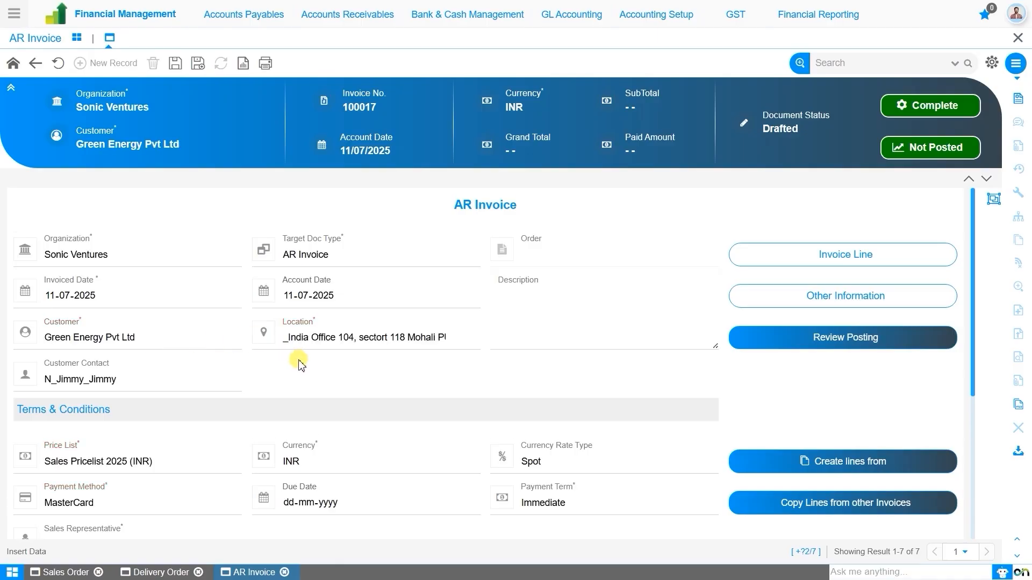
# - Create the invoice lines from the customer's shipment dated 11/07/2025, including both the Redmi Note 10 and Desktop lines
pyautogui.scroll(-2, 302, 366)
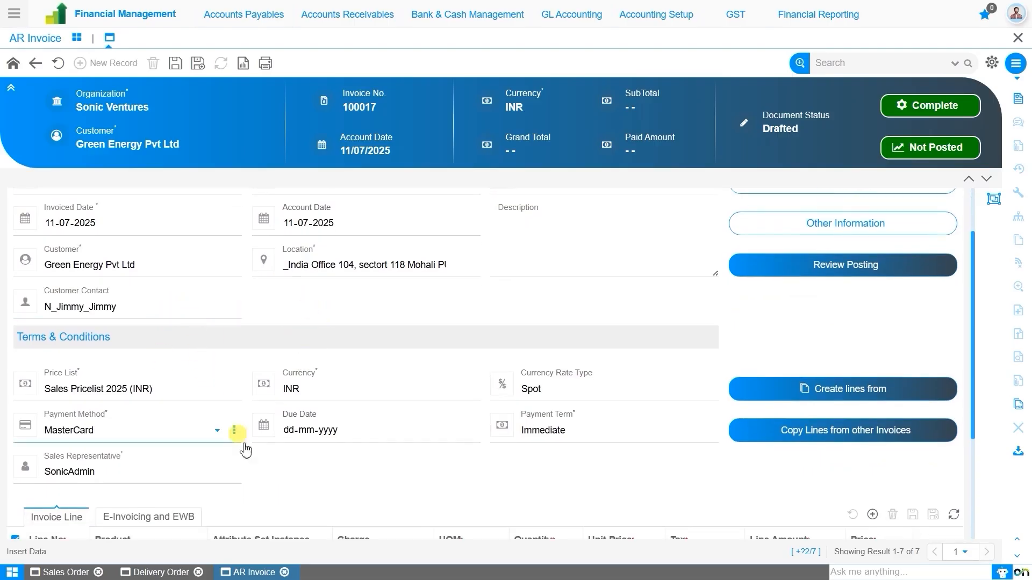
pyautogui.scroll(-1, 249, 456)
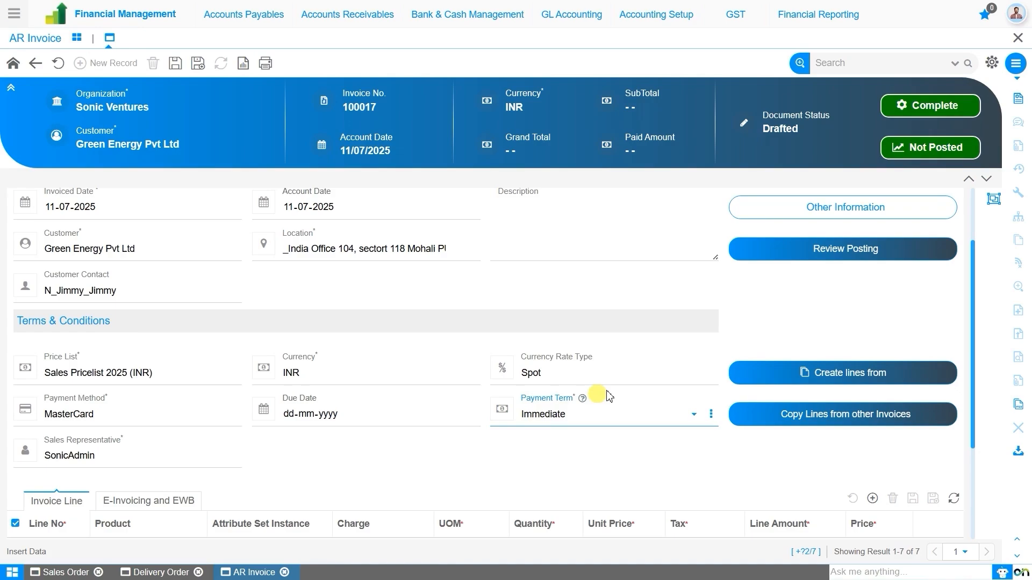
pyautogui.click(850, 370)
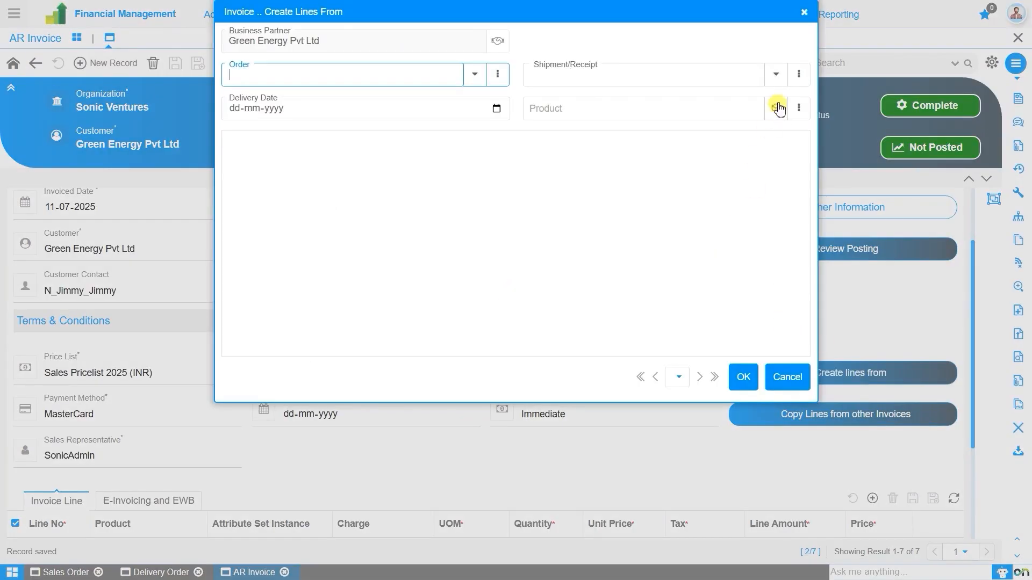
pyautogui.click(775, 76)
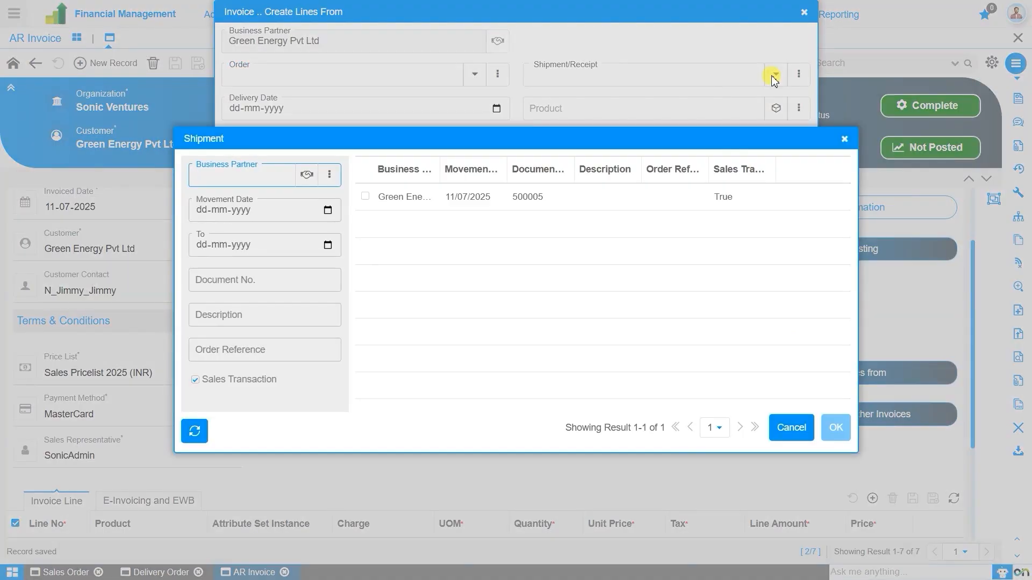
pyautogui.click(683, 198)
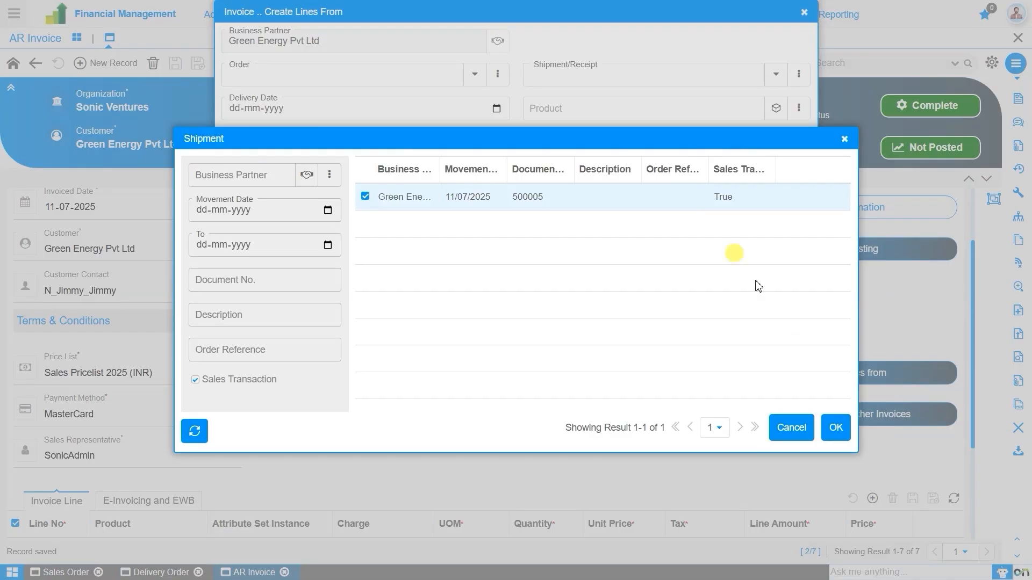
pyautogui.click(834, 428)
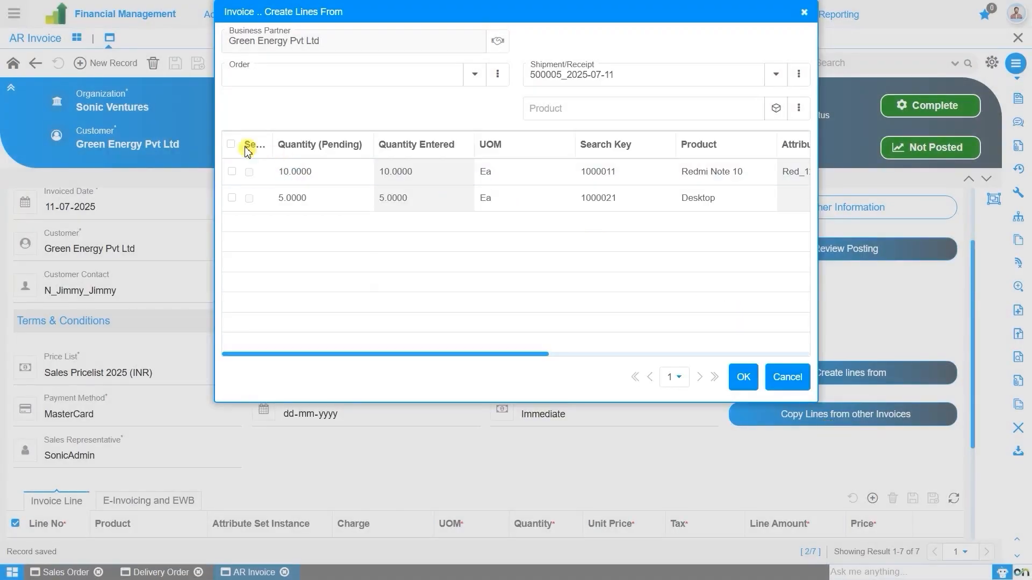
pyautogui.click(234, 147)
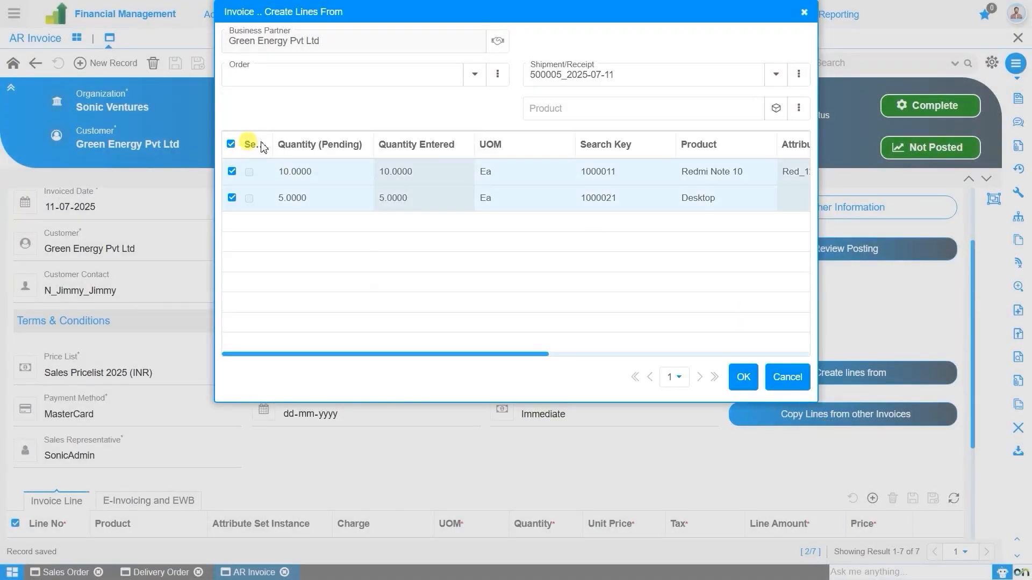
pyautogui.click(743, 378)
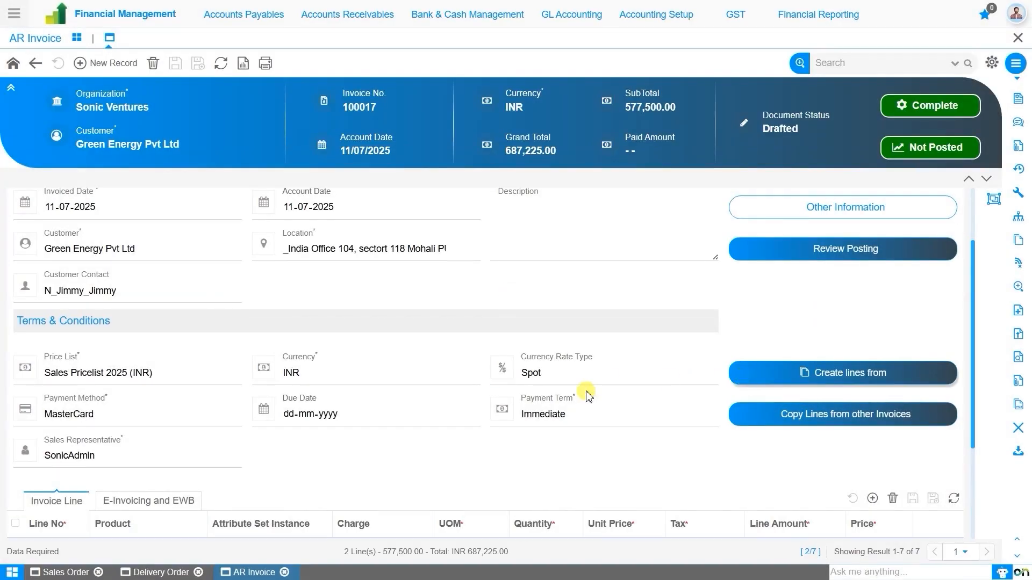
# - Review the Redmi Note 10 and Desktop invoice lines and complete the AR invoice
pyautogui.scroll(-2, 583, 393)
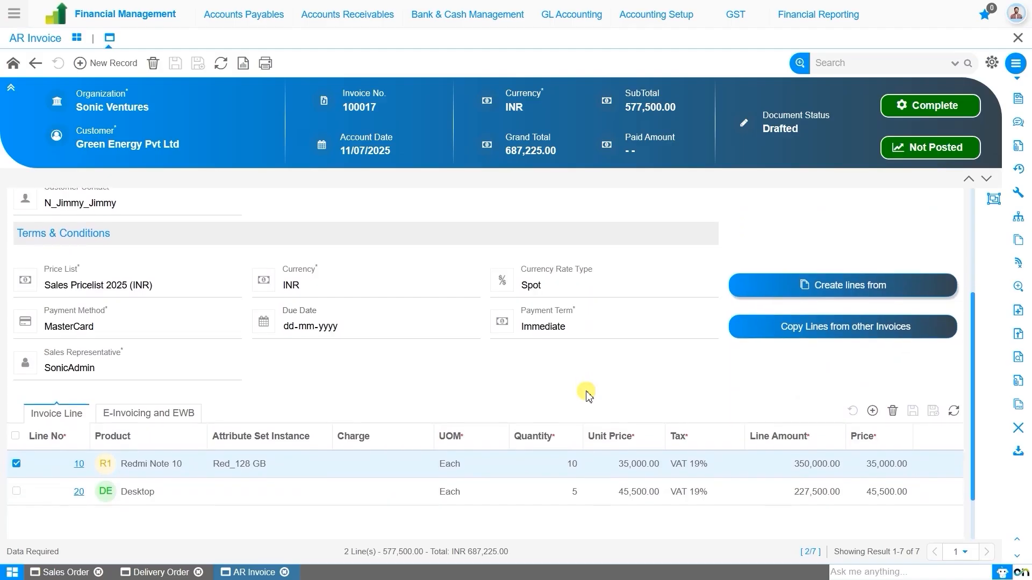
pyautogui.scroll(-1, 588, 396)
pyautogui.scroll(1, 586, 392)
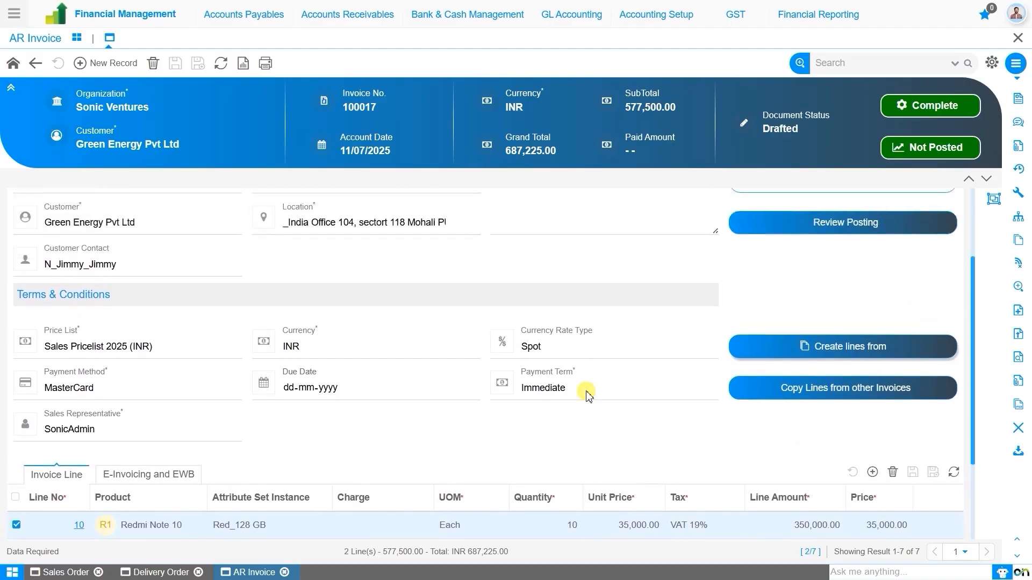
pyautogui.scroll(-1, 586, 392)
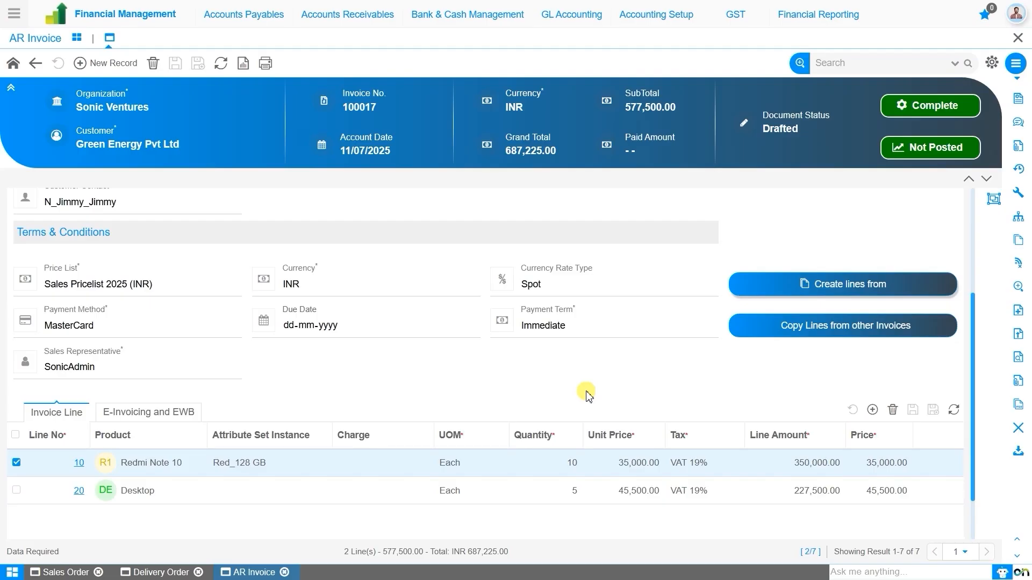
pyautogui.scroll(3, 588, 396)
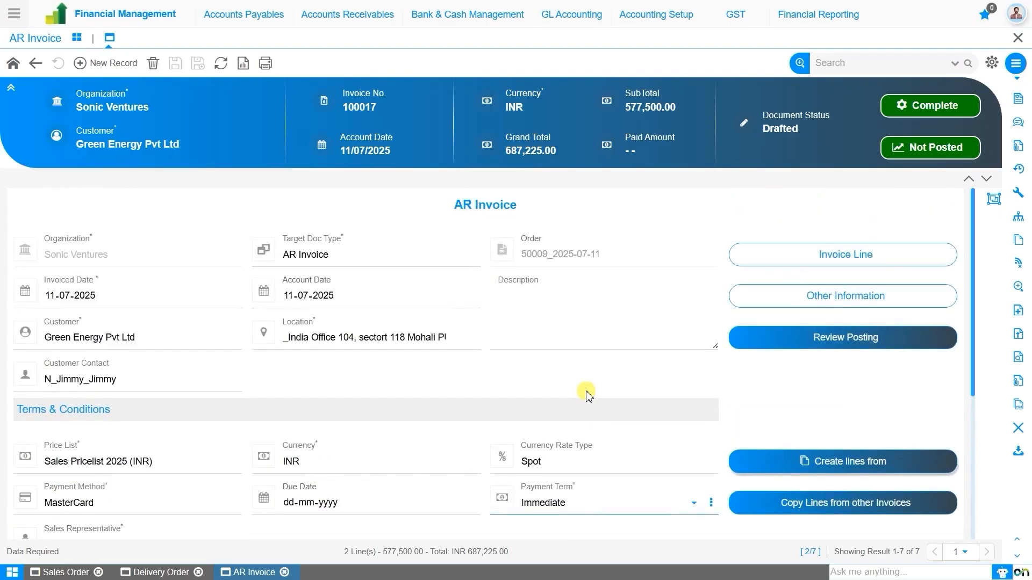
pyautogui.click(929, 107)
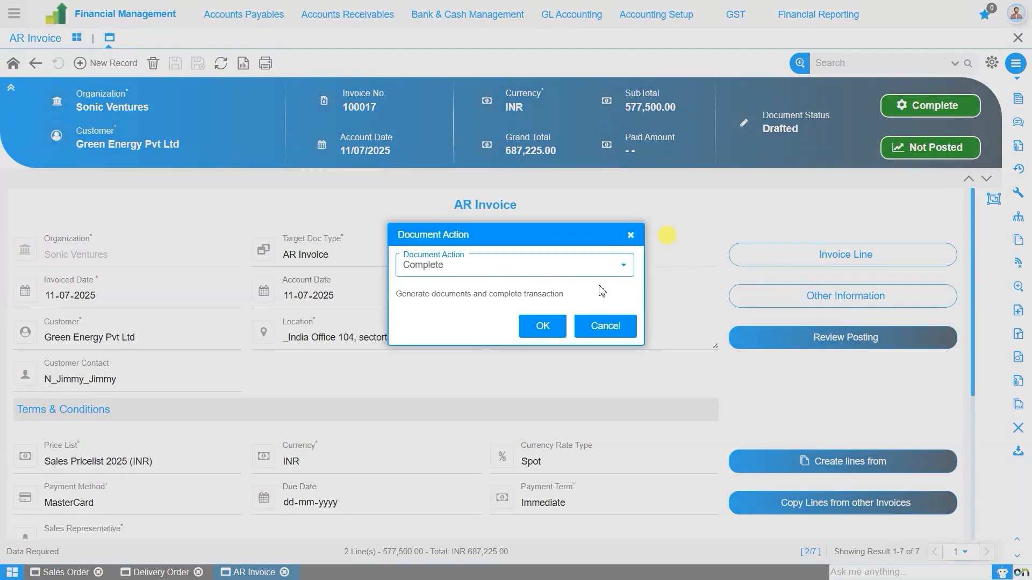
pyautogui.click(541, 329)
pyautogui.click(542, 327)
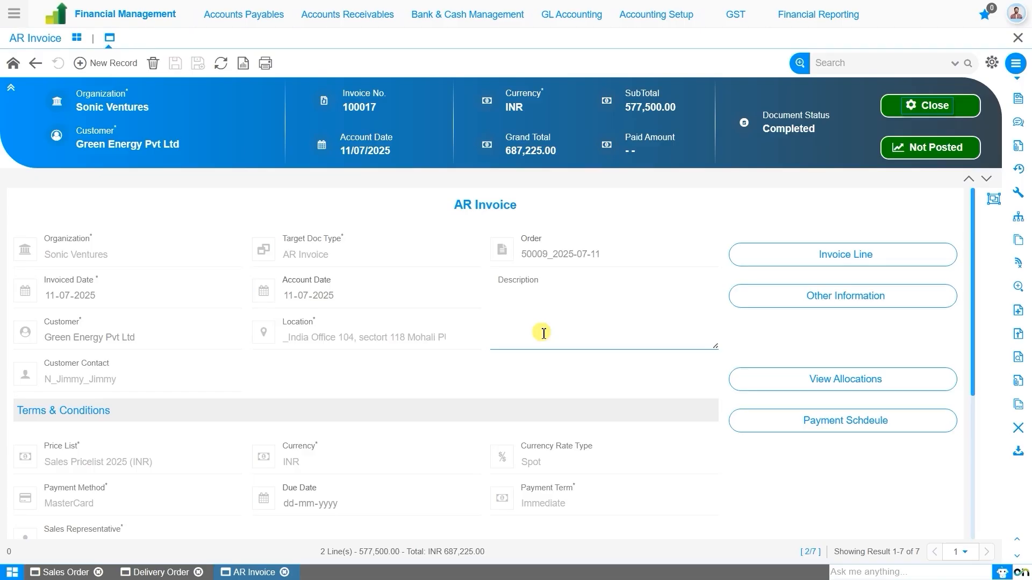
# - Return to the Sales Order window and create a new Warehouse Order with Green Energy Pvt Ltd as the customer
pyautogui.click(56, 573)
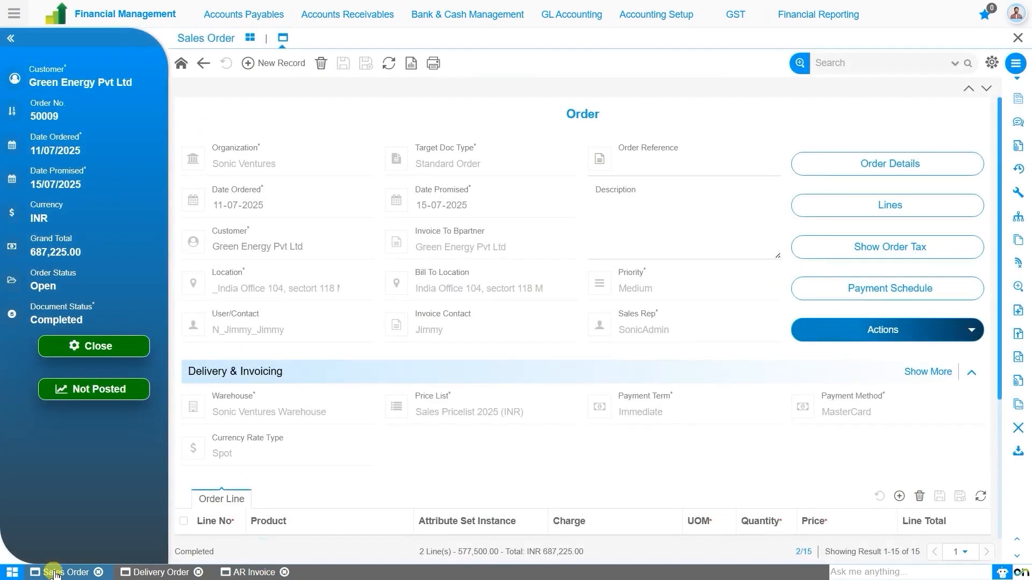
pyautogui.click(279, 66)
pyautogui.click(431, 164)
pyautogui.click(494, 267)
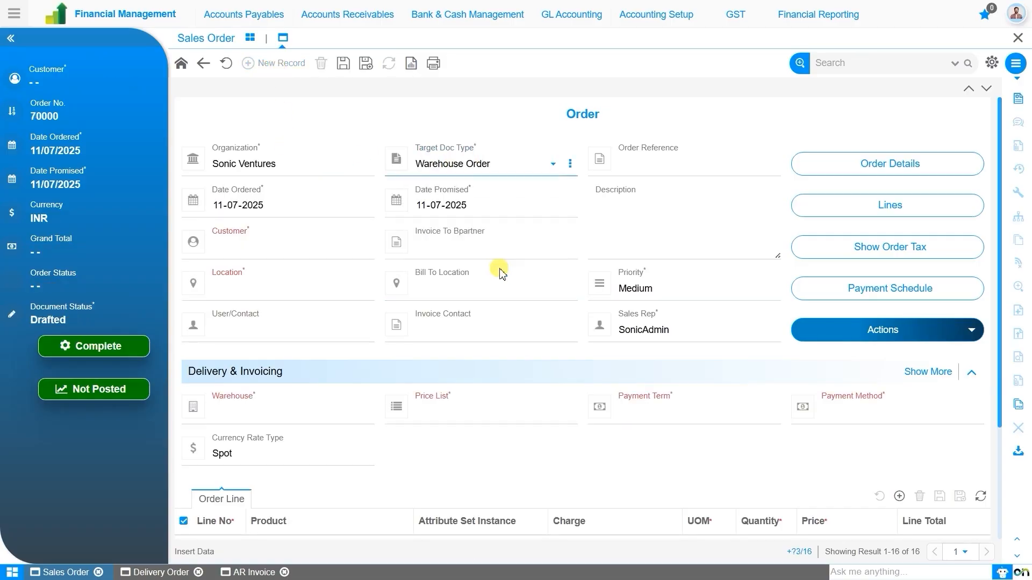
pyautogui.click(285, 247)
pyautogui.write('gree')
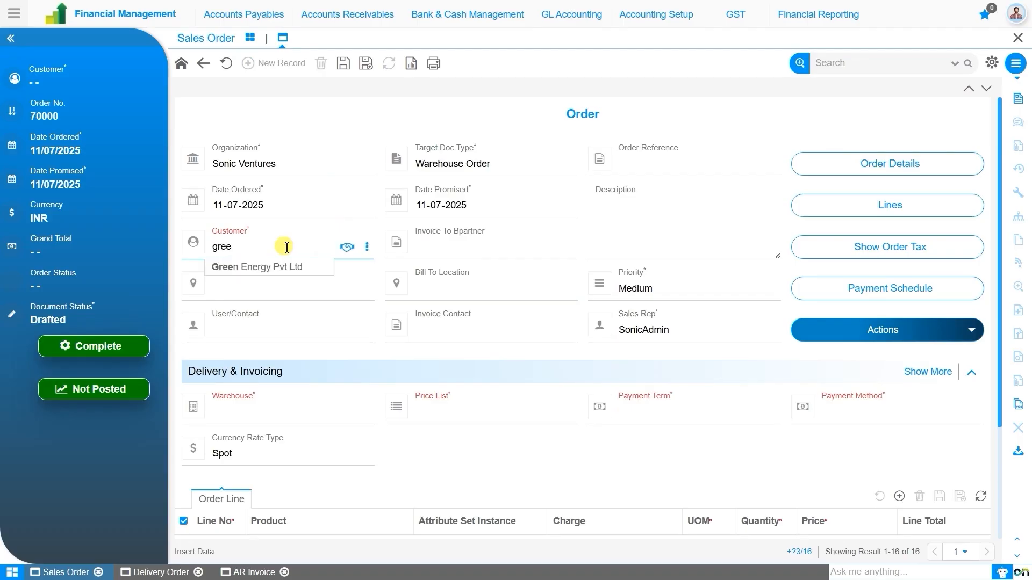
pyautogui.press('Return')
# - Set the order's warehouse to Sonic Venture East Warehouse and save the record
pyautogui.click(300, 407)
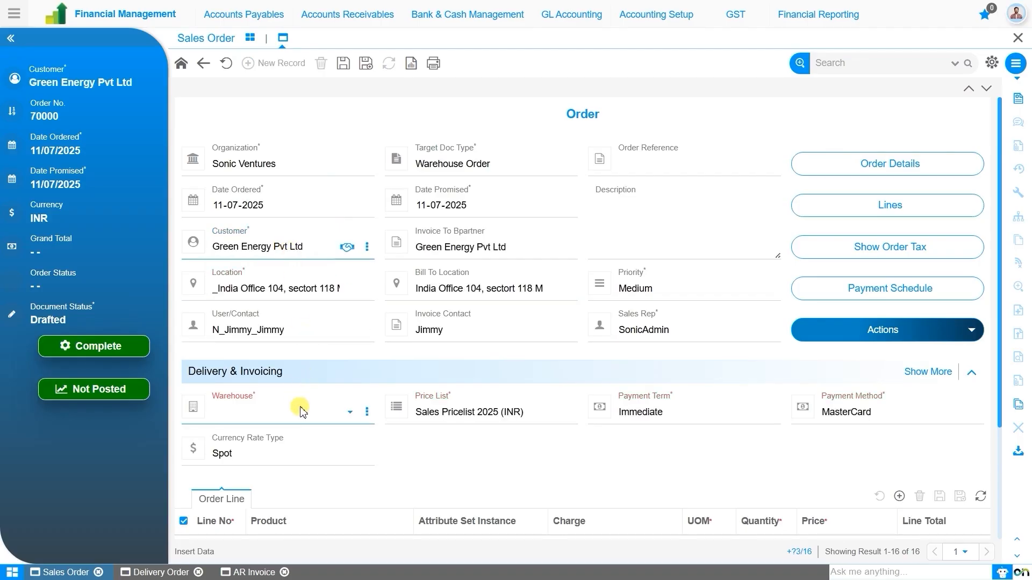
pyautogui.click(314, 429)
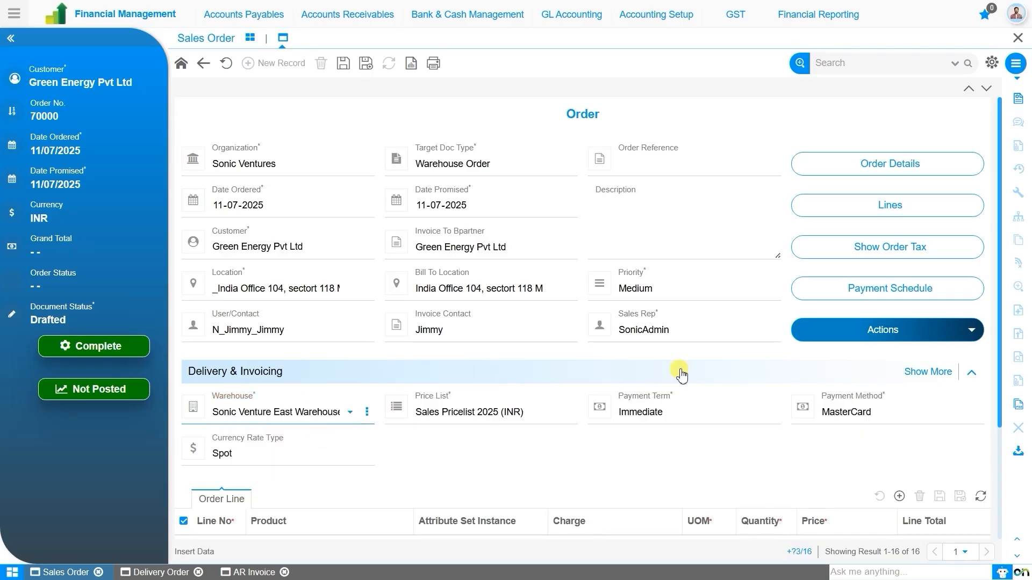
pyautogui.click(342, 63)
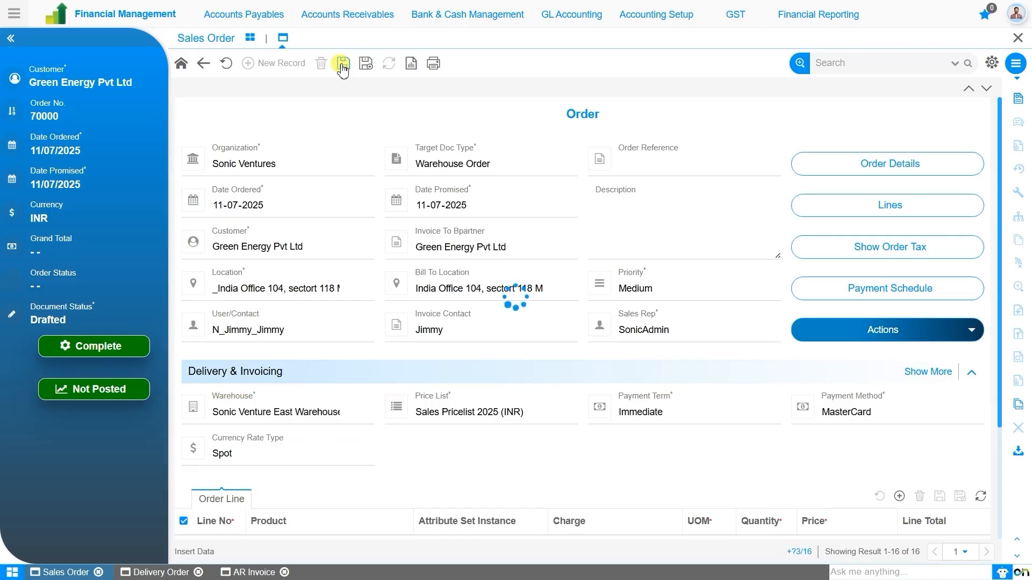
# - Copy the lines from another sales order, entering the number of Green Energy's previous standard order as the reference order
pyautogui.click(897, 336)
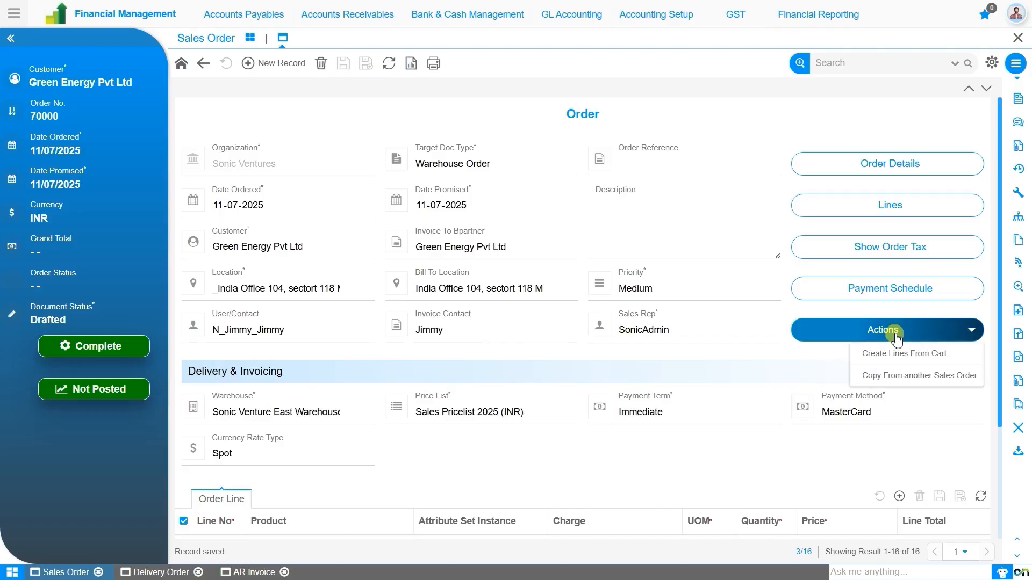
pyautogui.click(898, 376)
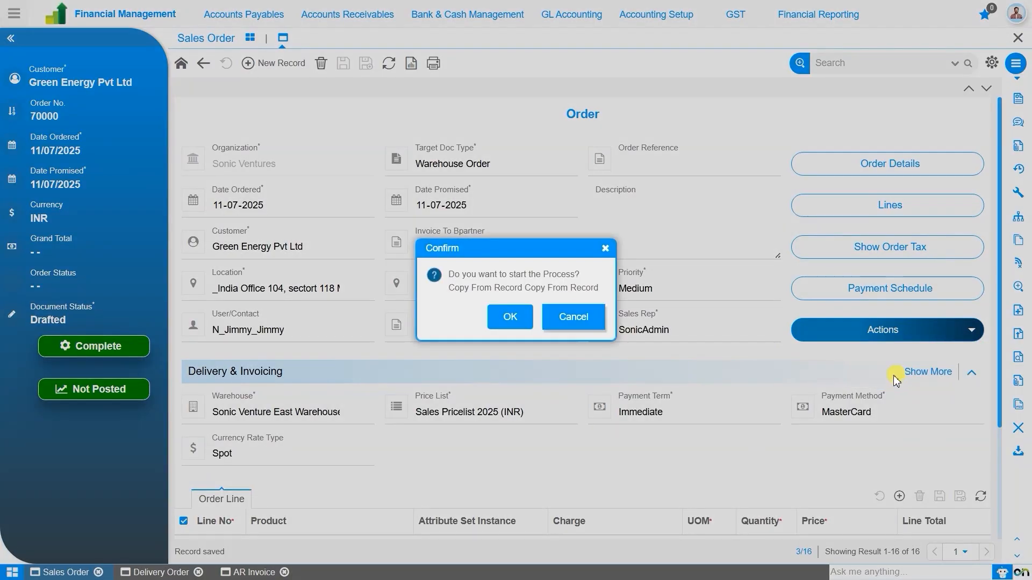
pyautogui.click(511, 317)
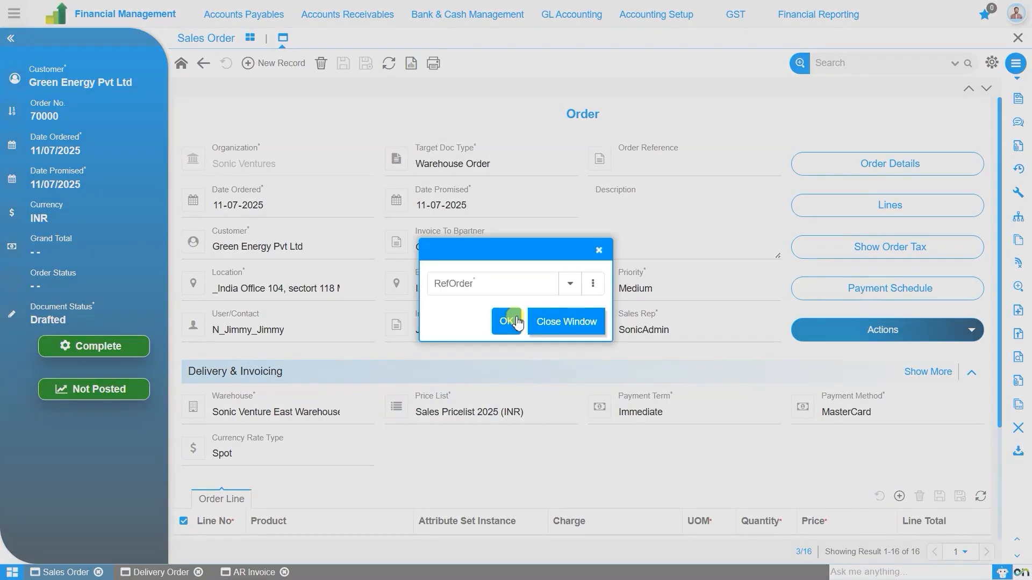
pyautogui.click(479, 280)
pyautogui.write('5000')
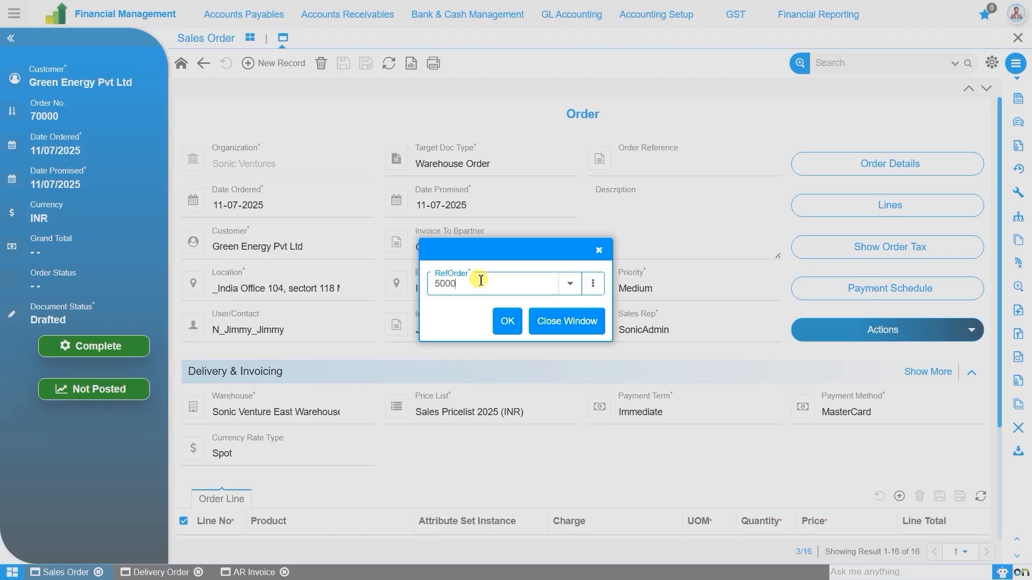
pyautogui.write('9')
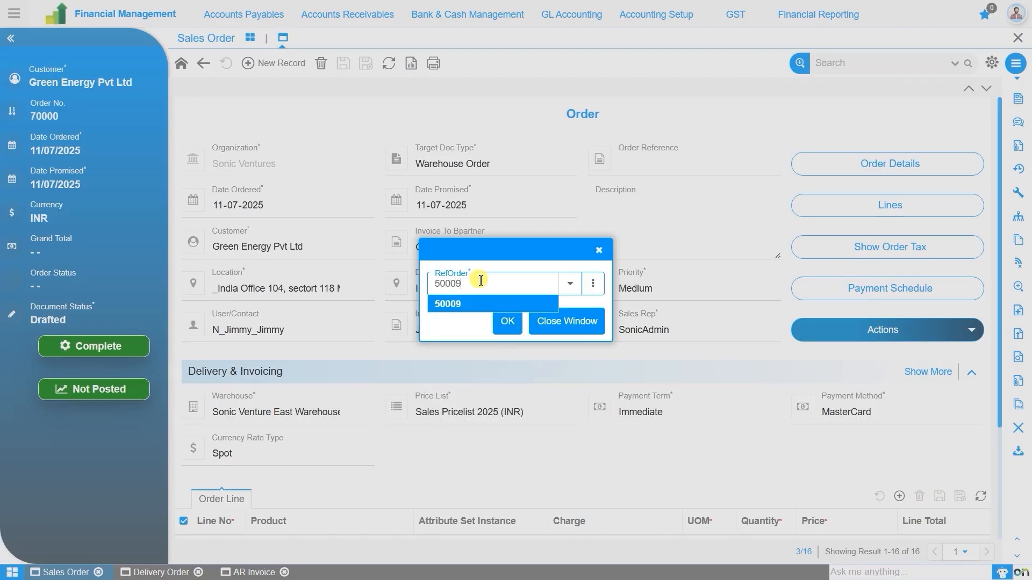
pyautogui.click(503, 320)
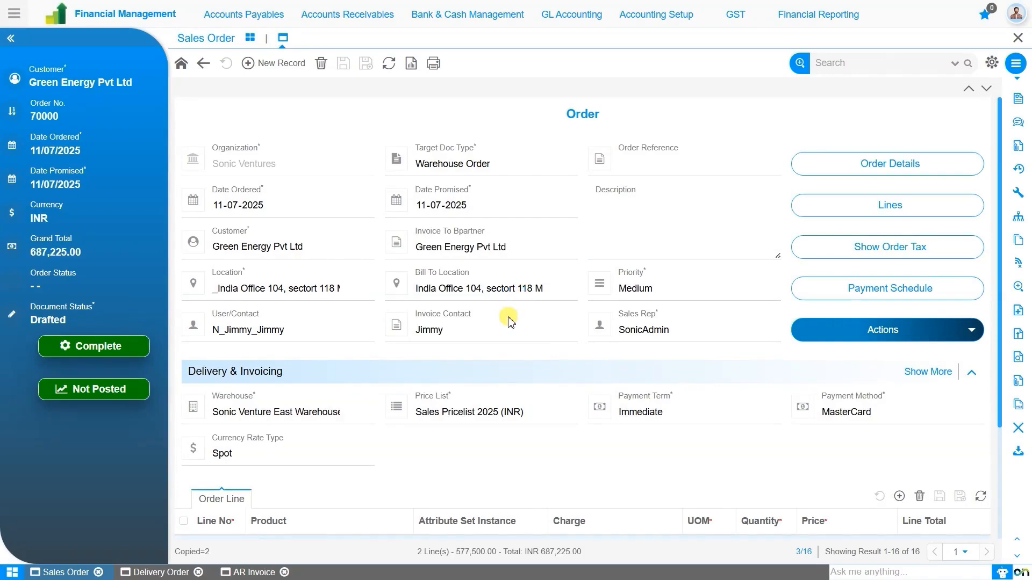
# - Check the copied Desktop and Redmi Note 10 lines and complete the warehouse order
pyautogui.scroll(-3, 509, 321)
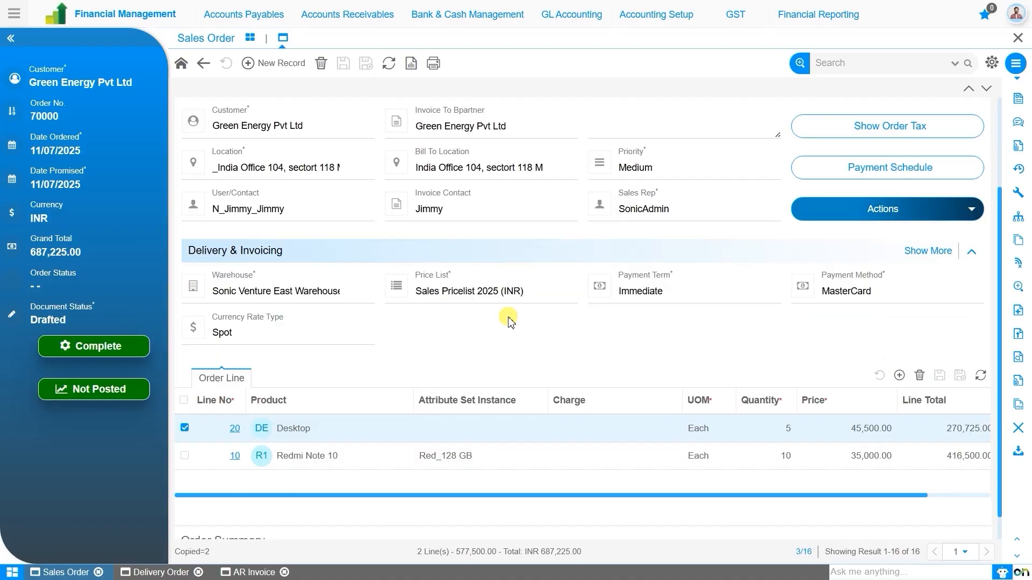
pyautogui.scroll(3, 511, 322)
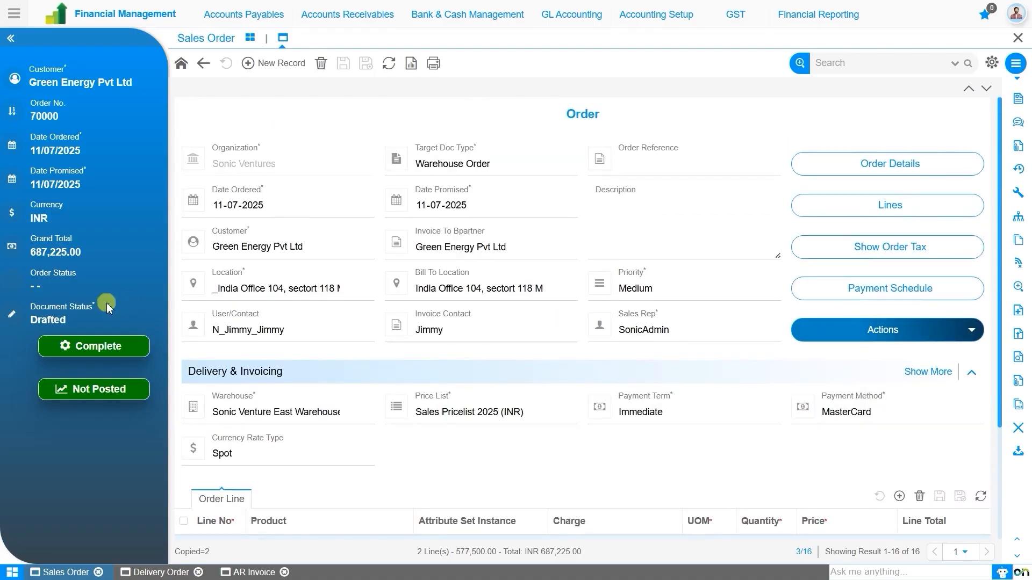
pyautogui.click(115, 351)
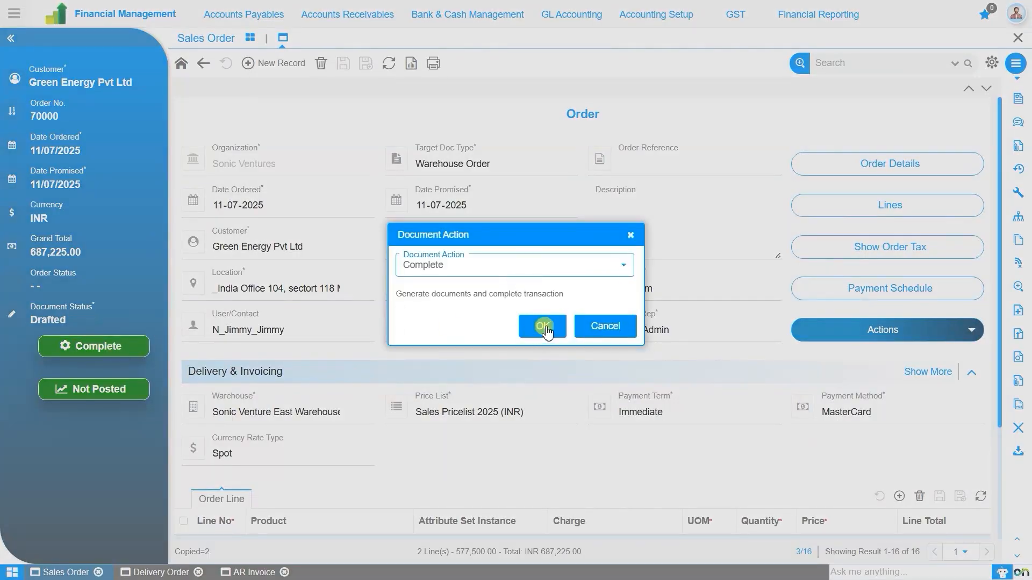
pyautogui.click(543, 327)
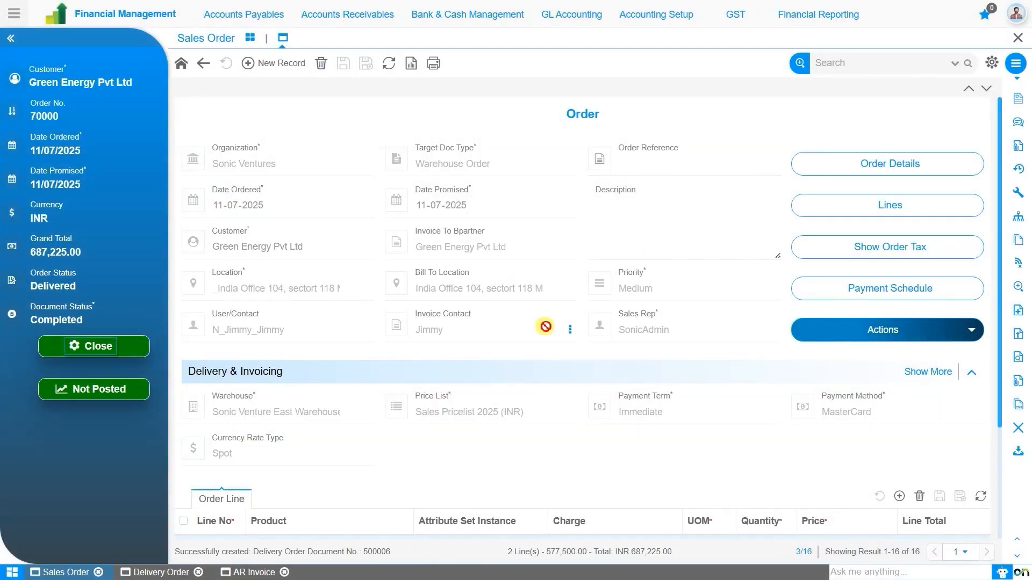
# - Note the generated delivery order's number, refresh the Delivery Order records and open that delivery order to check it
pyautogui.doubleClick(380, 551)
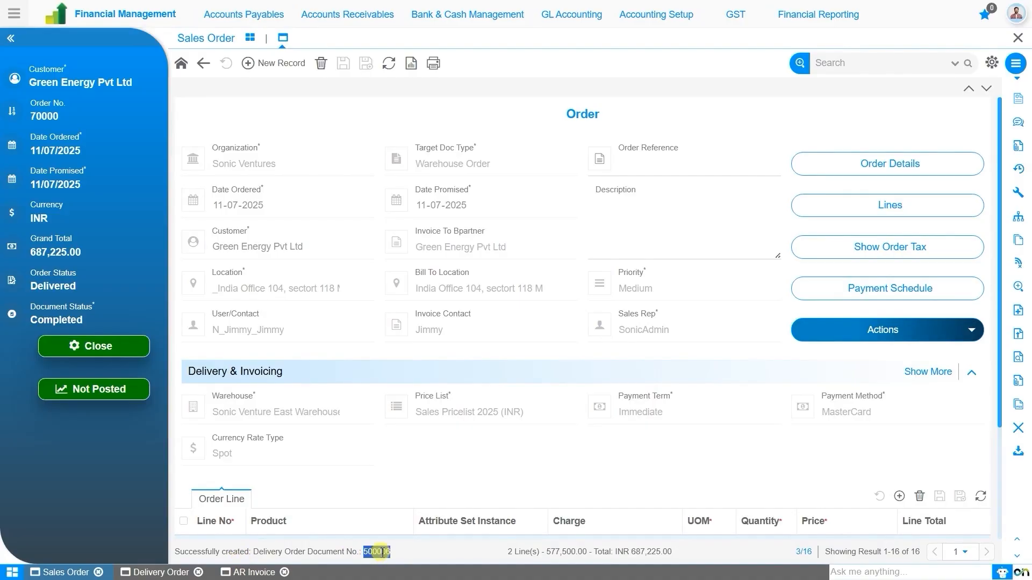
pyautogui.click(380, 551)
pyautogui.click(152, 572)
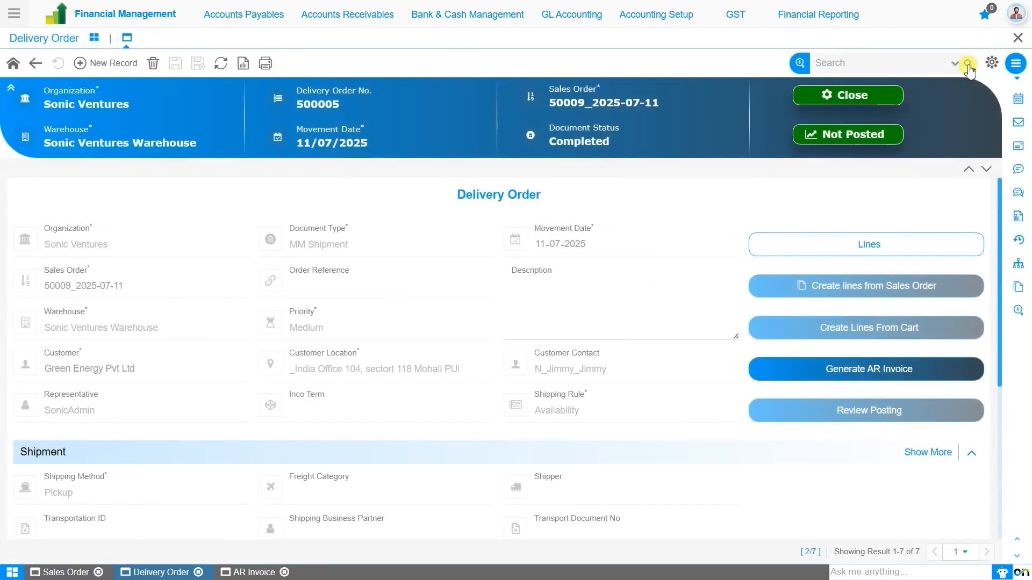
pyautogui.click(968, 64)
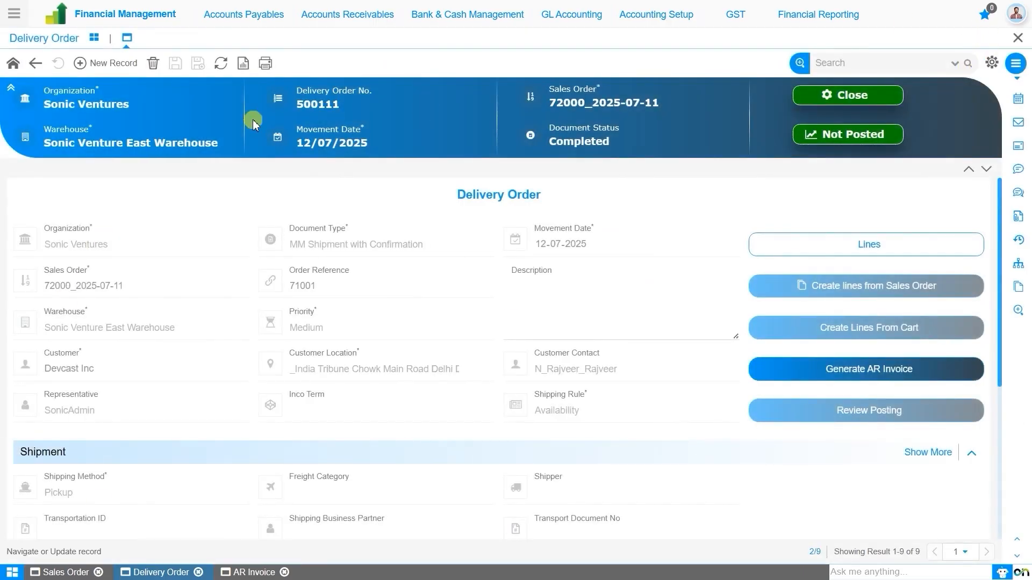
pyautogui.click(35, 65)
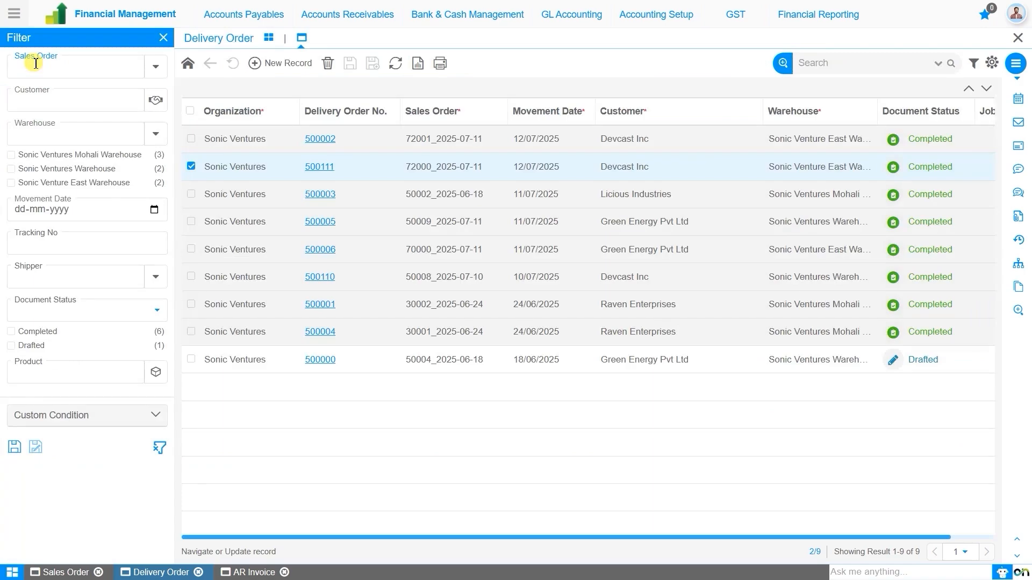
pyautogui.click(214, 254)
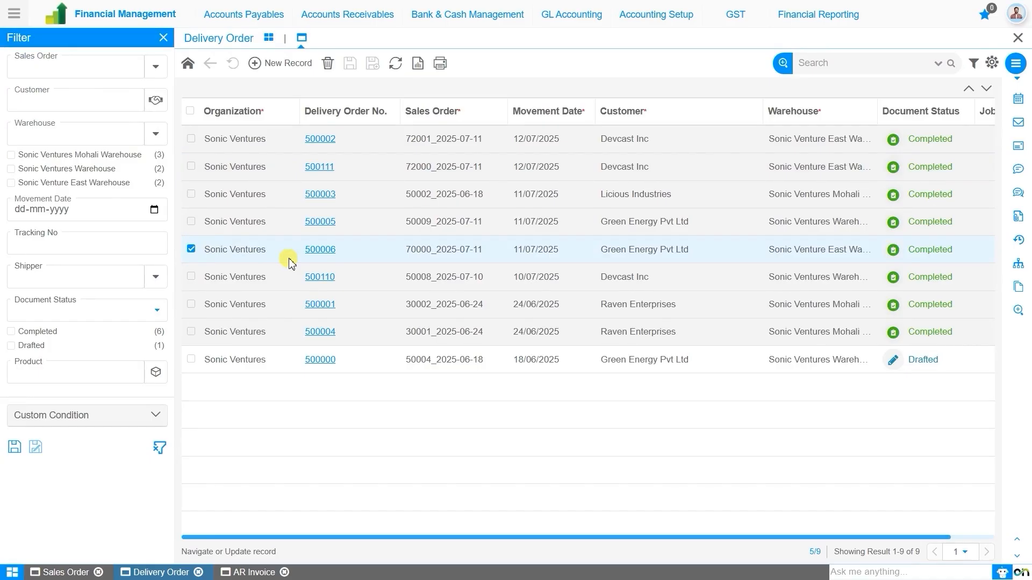
pyautogui.click(323, 256)
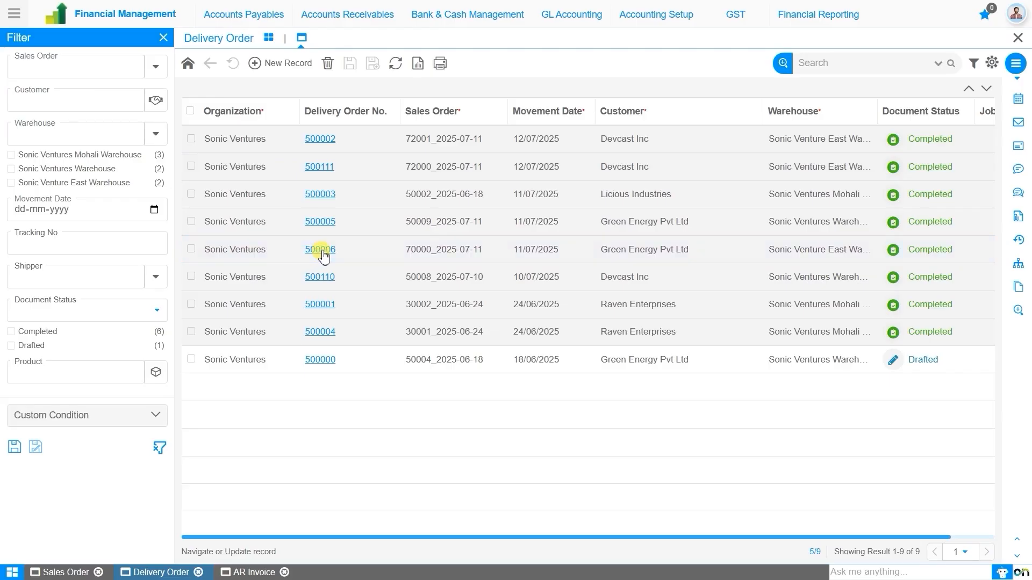
pyautogui.click(323, 253)
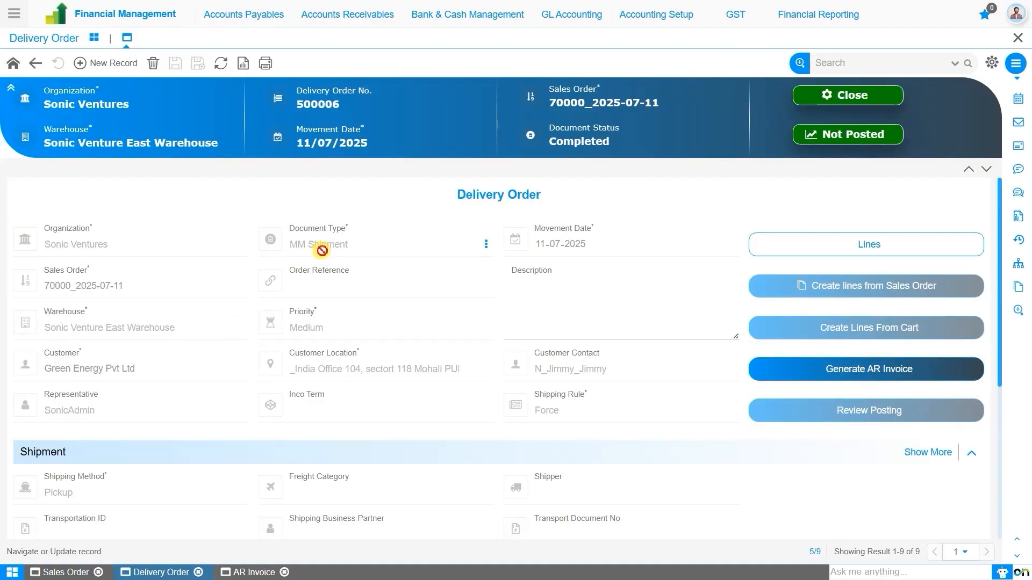
# - Return to the Sales Order window and create a new POS Order with Green Energy Pvt Ltd as the customer
pyautogui.click(77, 573)
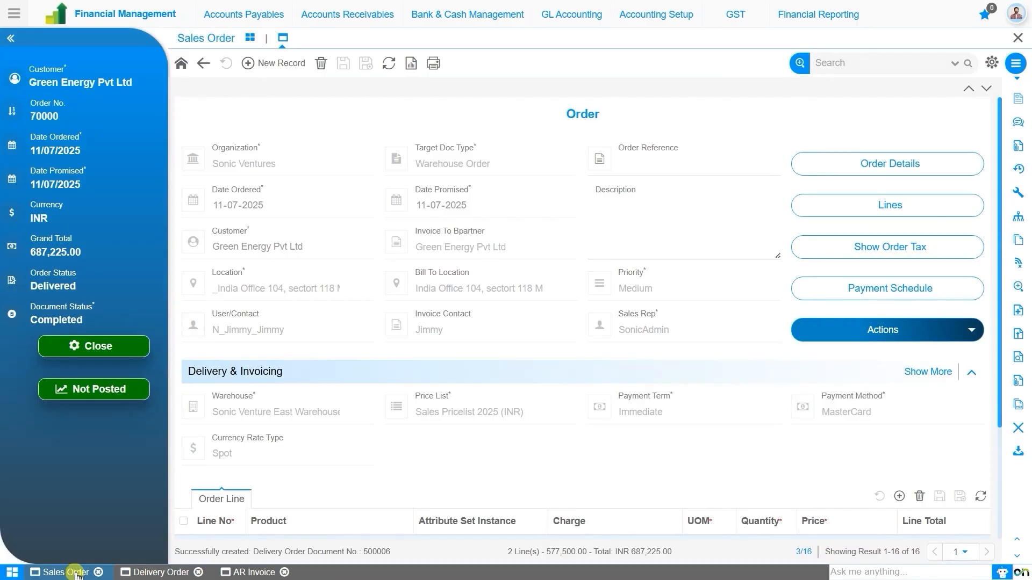
pyautogui.click(277, 64)
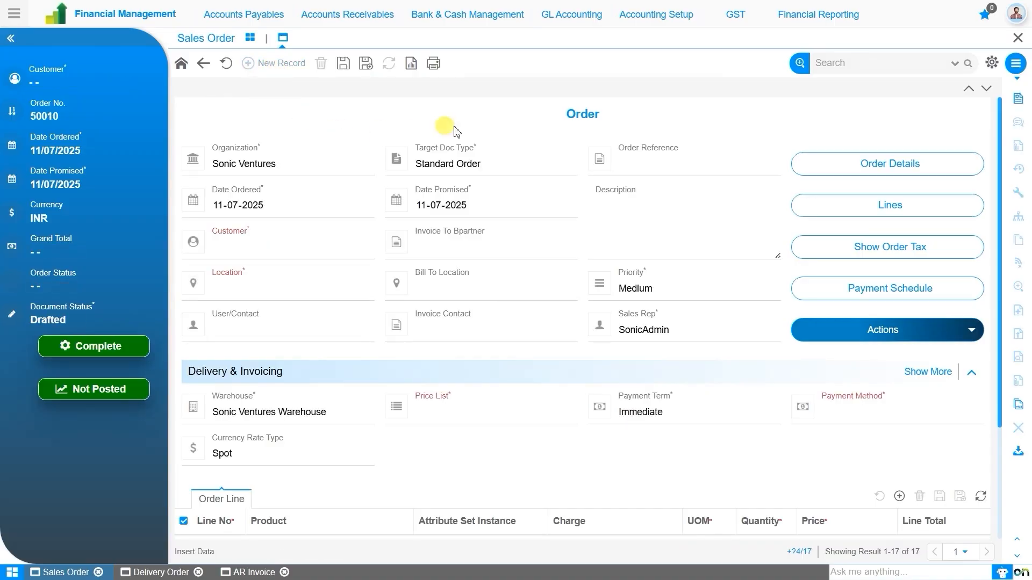
pyautogui.click(484, 163)
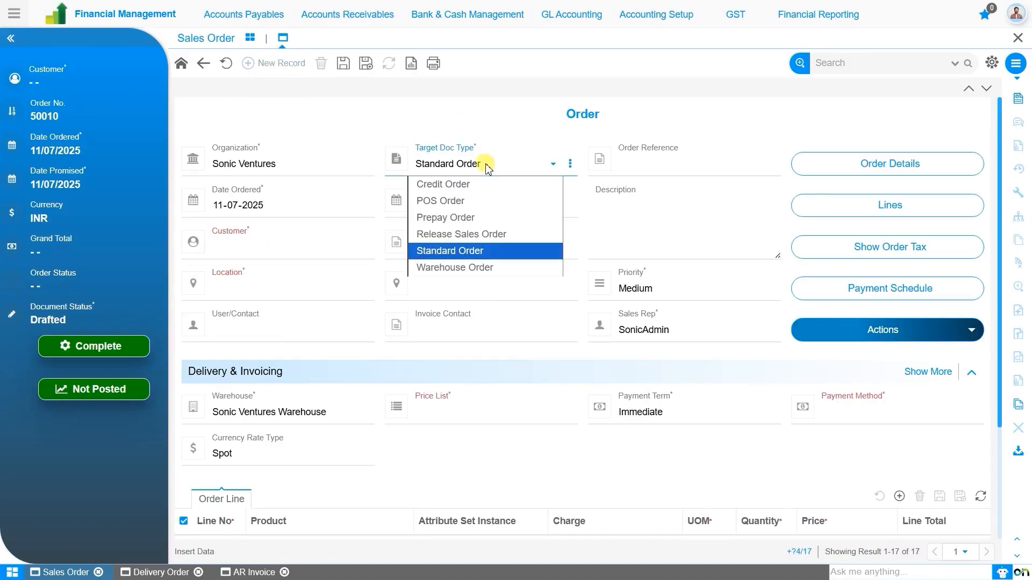
pyautogui.click(488, 202)
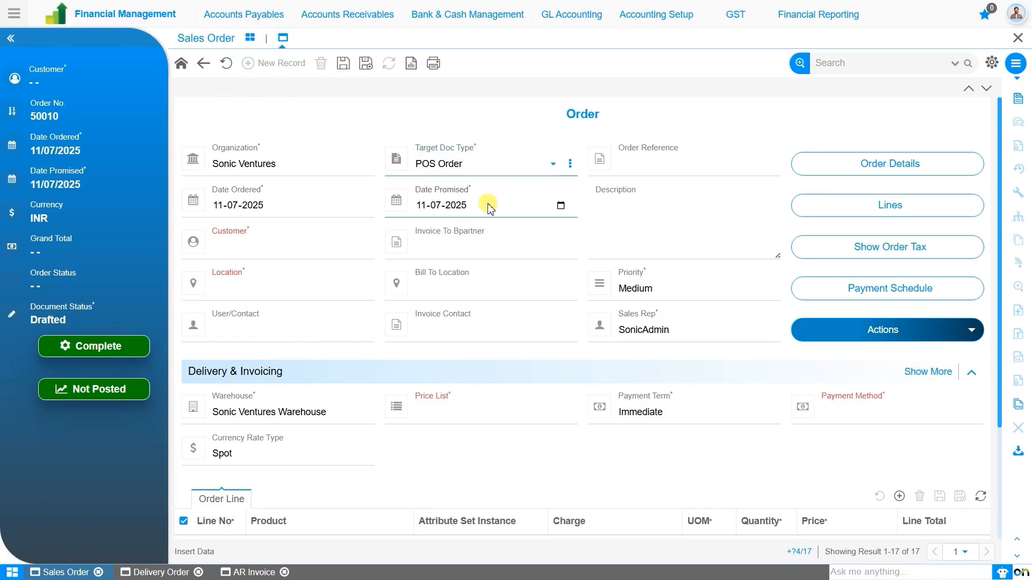
pyautogui.click(284, 248)
pyautogui.write('gree')
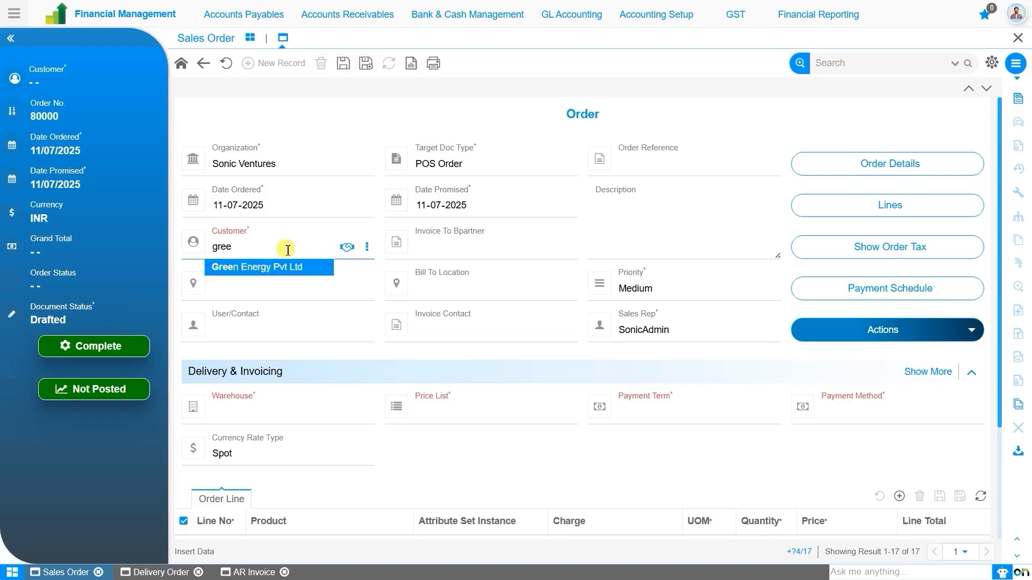
pyautogui.press('Return')
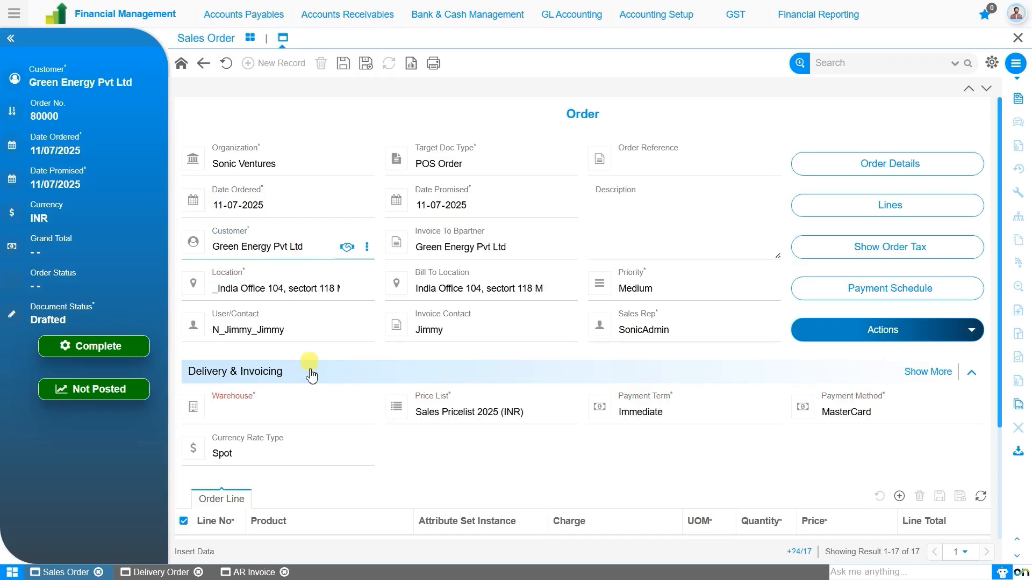
# - Set the POS order's warehouse to Sonic Venture East Warehouse and save the order
pyautogui.click(324, 412)
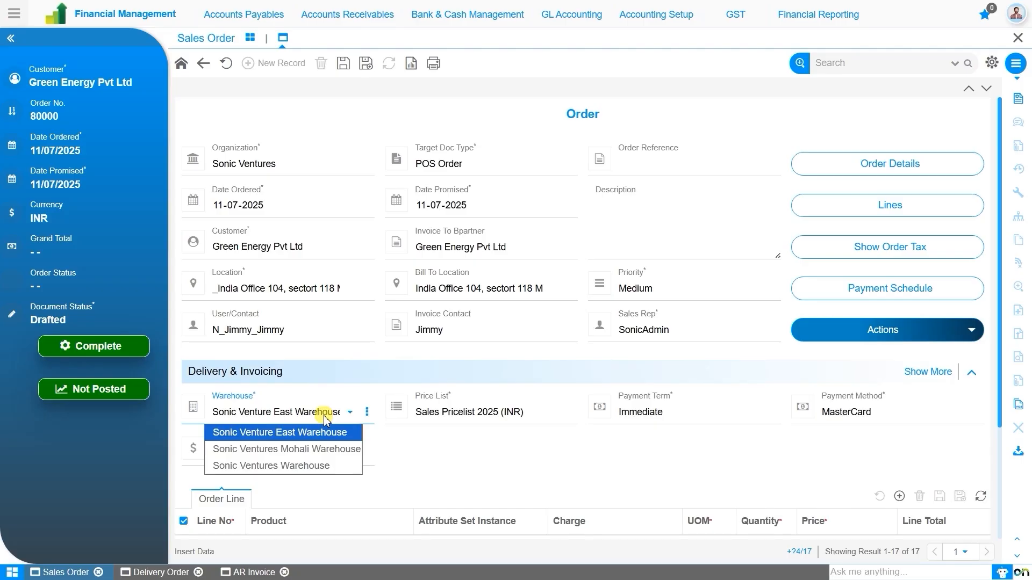
pyautogui.click(325, 419)
pyautogui.click(344, 64)
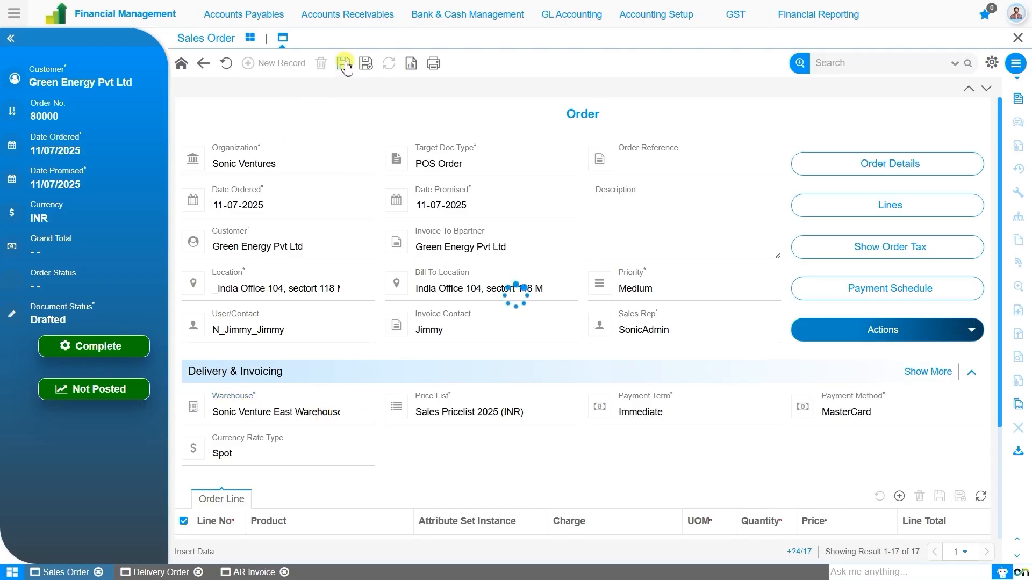
# - Copy the lines from another sales order into the POS order, entering the reference order's number, and check the copied lines
pyautogui.scroll(-1, 392, 315)
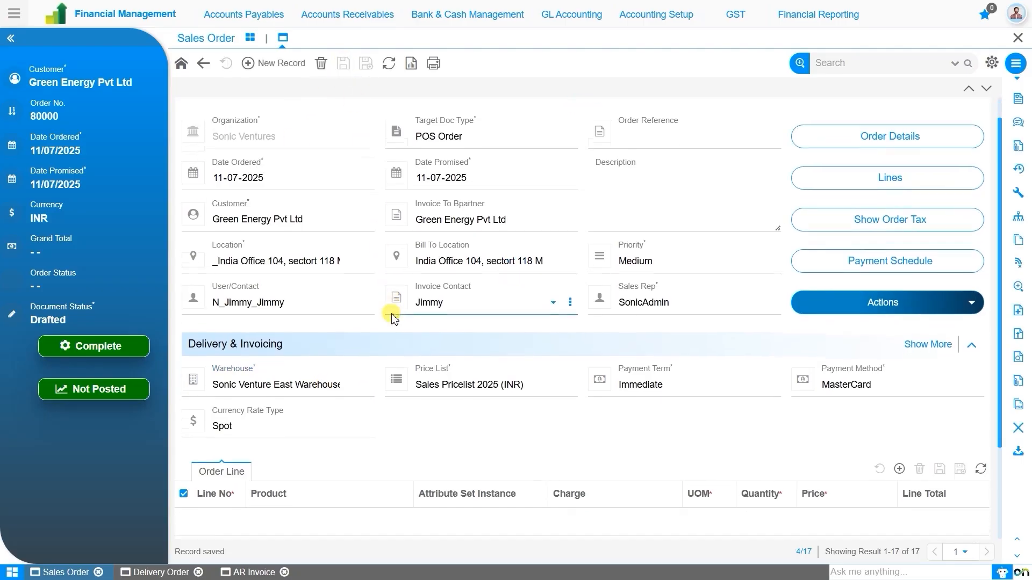
pyautogui.click(920, 304)
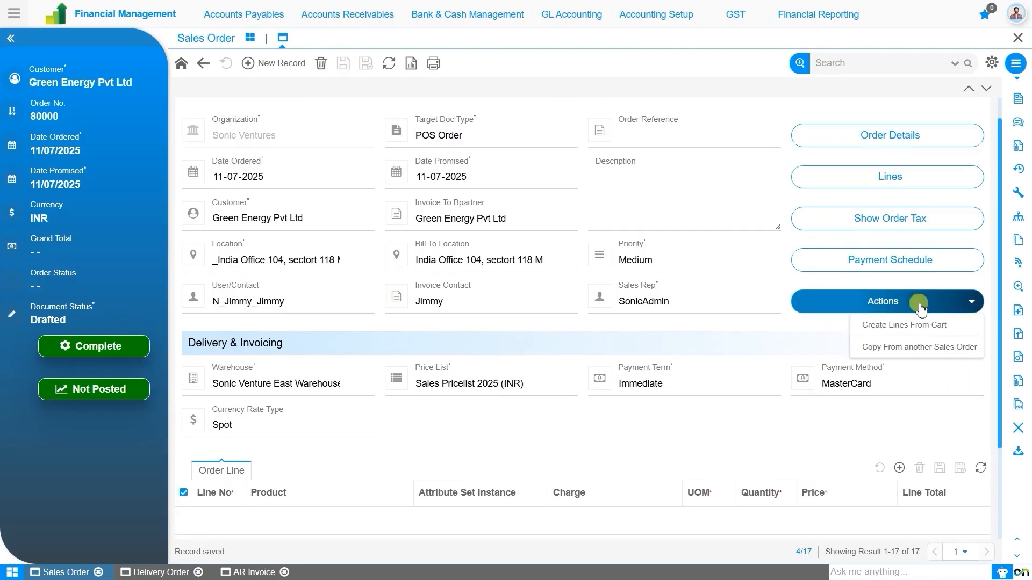
pyautogui.click(918, 349)
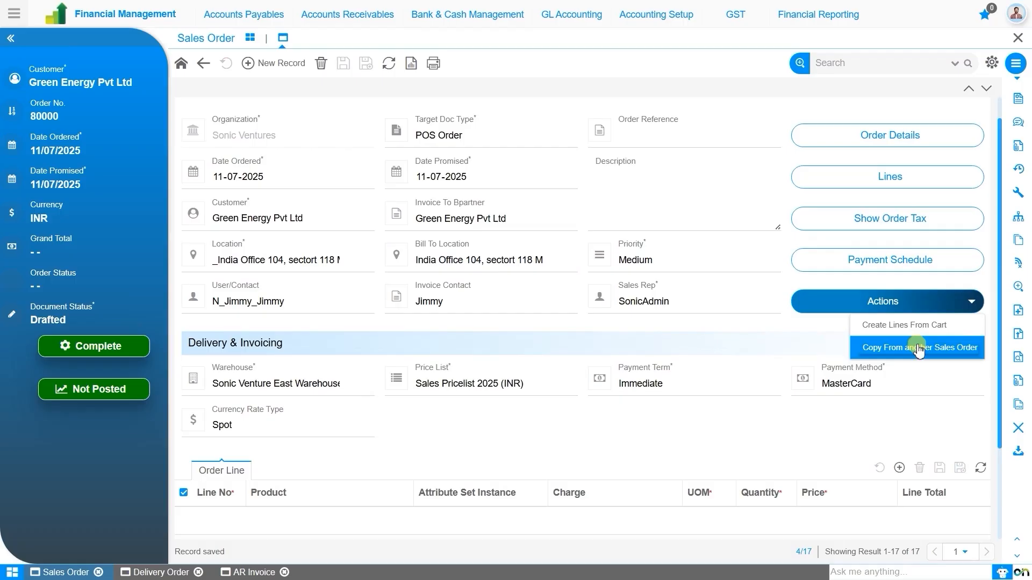
pyautogui.click(501, 320)
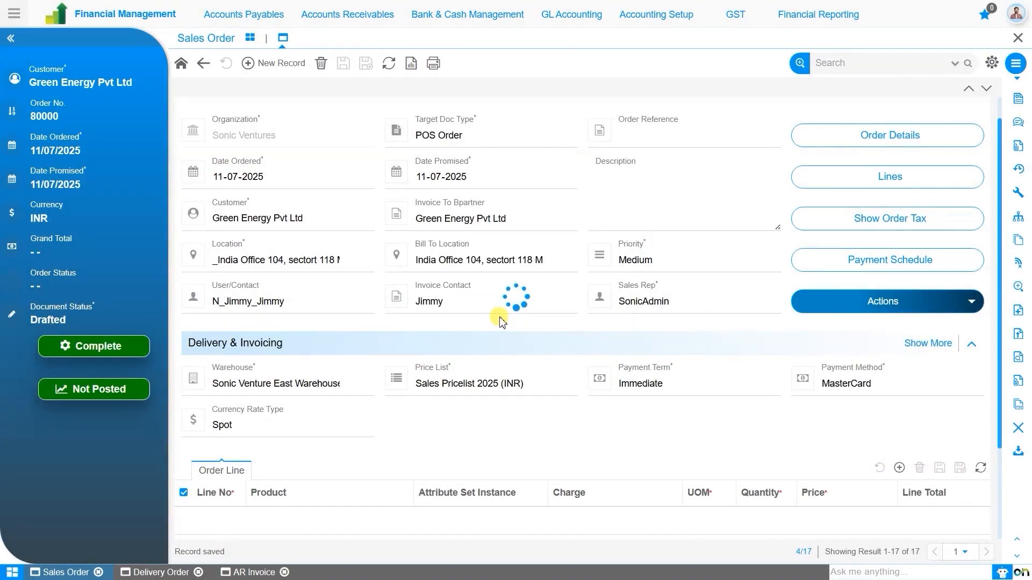
pyautogui.click(475, 292)
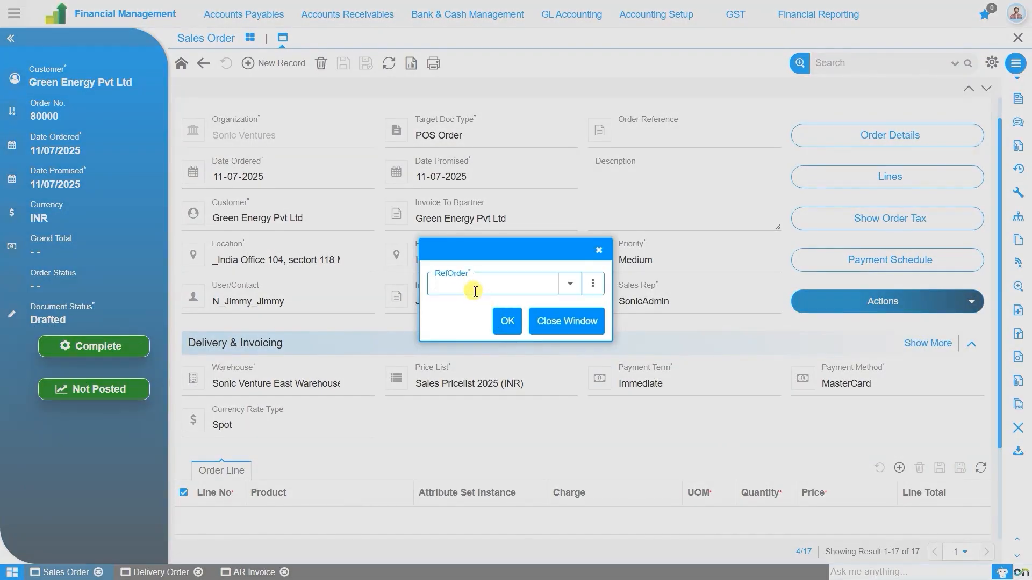
pyautogui.write('5-')
pyautogui.write('0009')
pyautogui.click(504, 323)
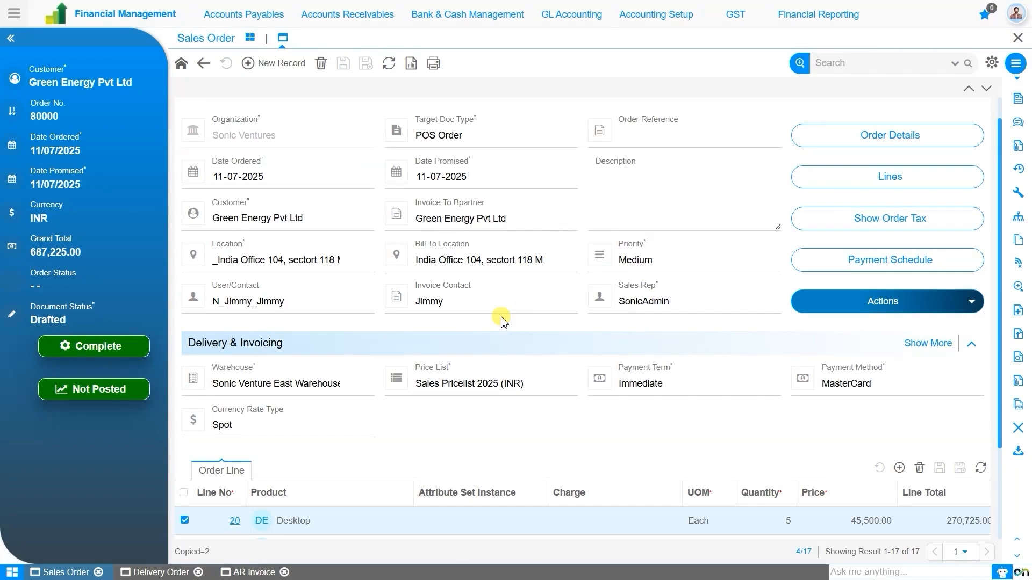
pyautogui.scroll(-2, 504, 322)
pyautogui.scroll(2, 504, 322)
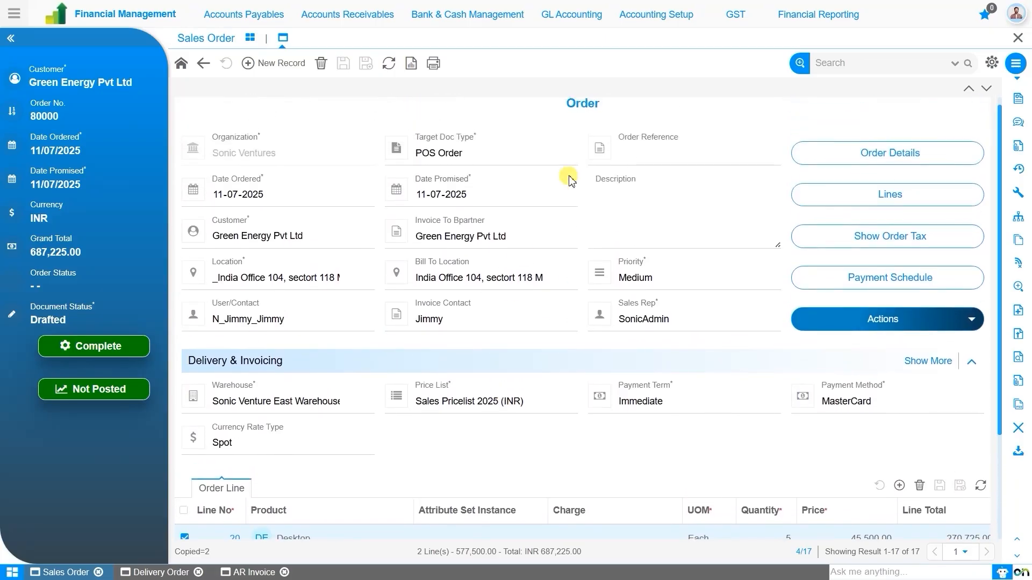
# - Zoom from the order's target document type to the POS Order record and review its invoice, shipment and payment settings
pyautogui.moveTo(570, 163)
pyautogui.click(570, 156)
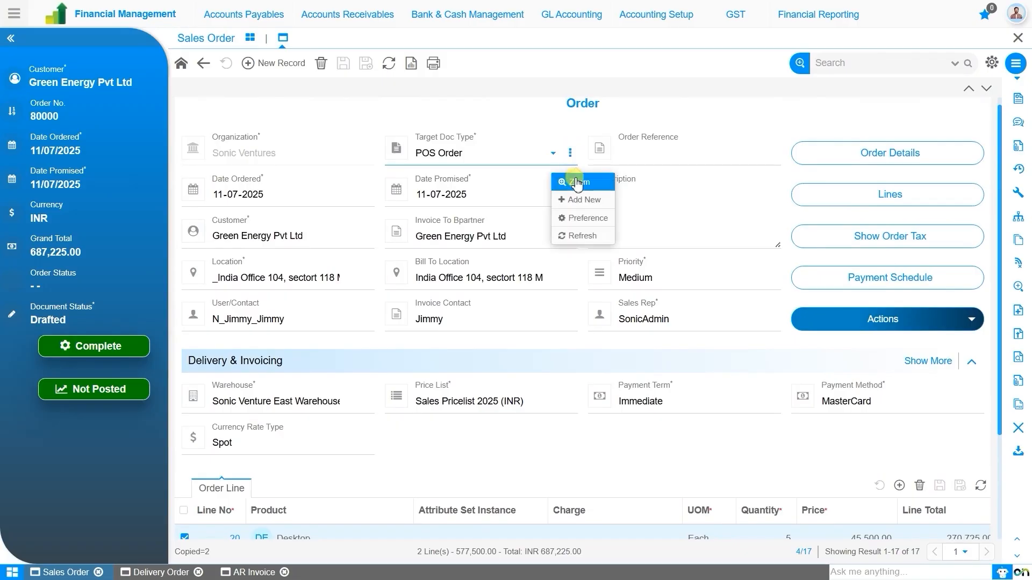
pyautogui.click(570, 177)
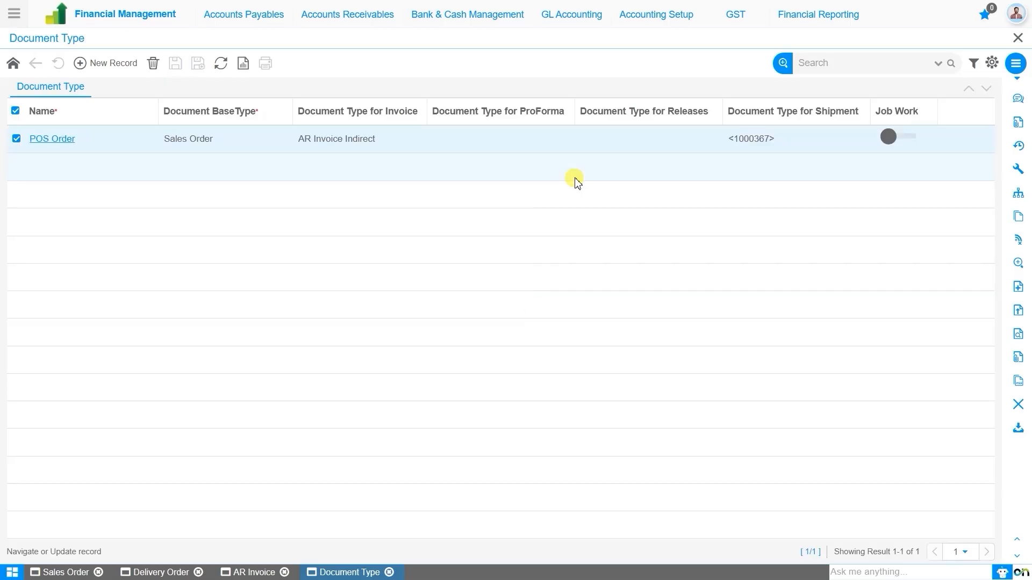
pyautogui.click(60, 141)
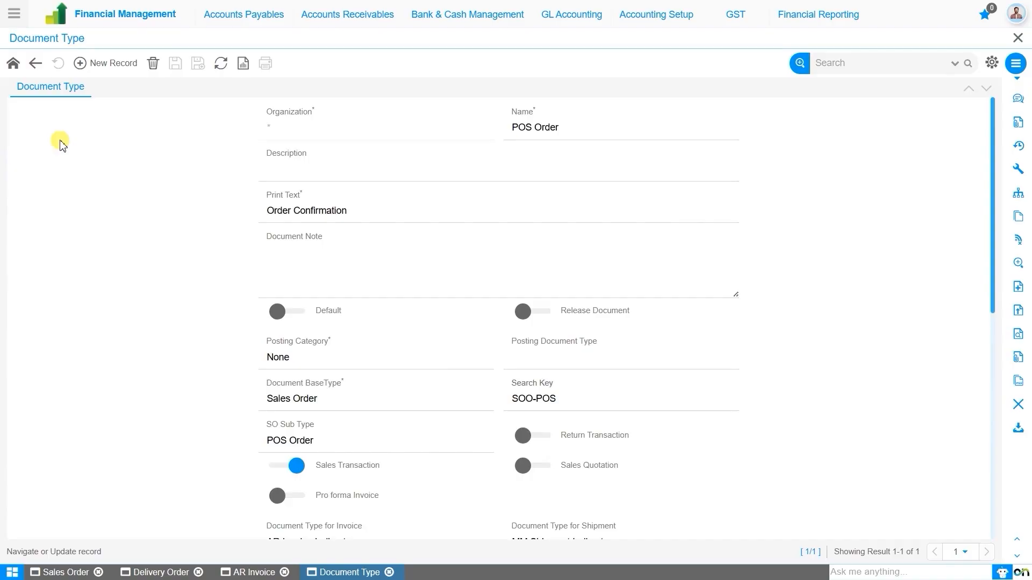
pyautogui.scroll(-2, 238, 398)
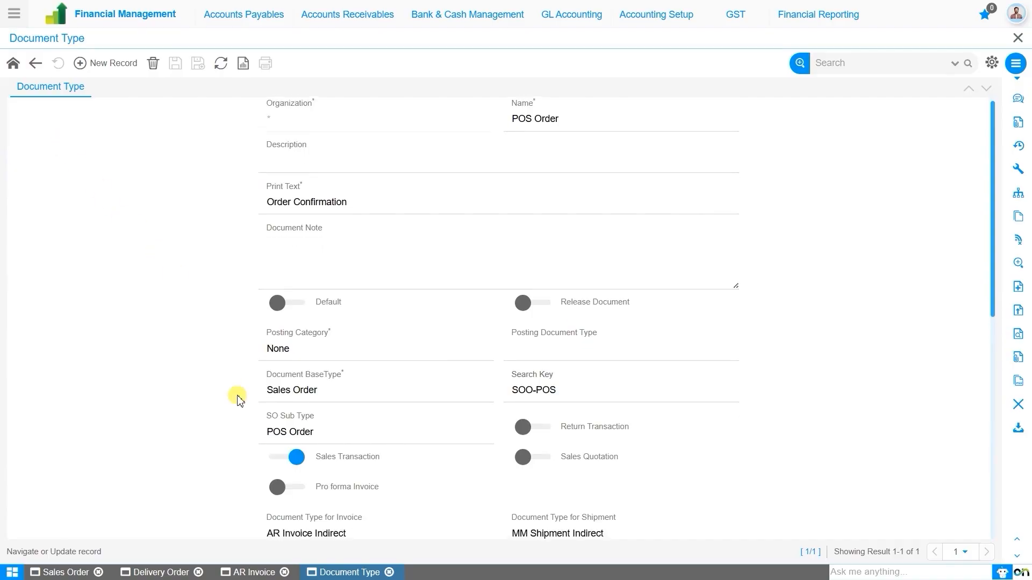
pyautogui.scroll(-3, 238, 398)
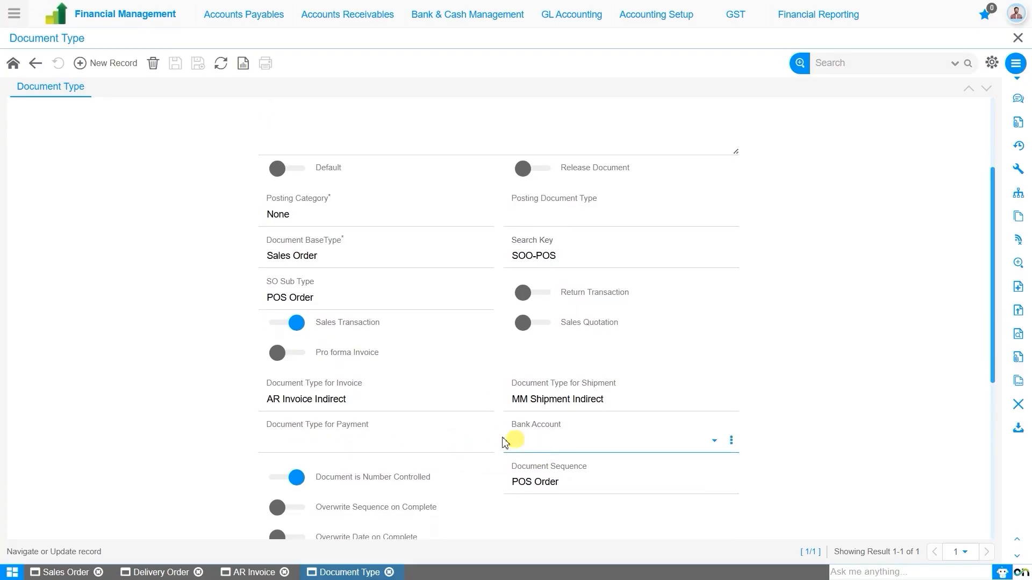
# - Set the payment document type to AR Receipt, choose the first SBI Bank INR account as bank account, and save the document type
pyautogui.click(420, 447)
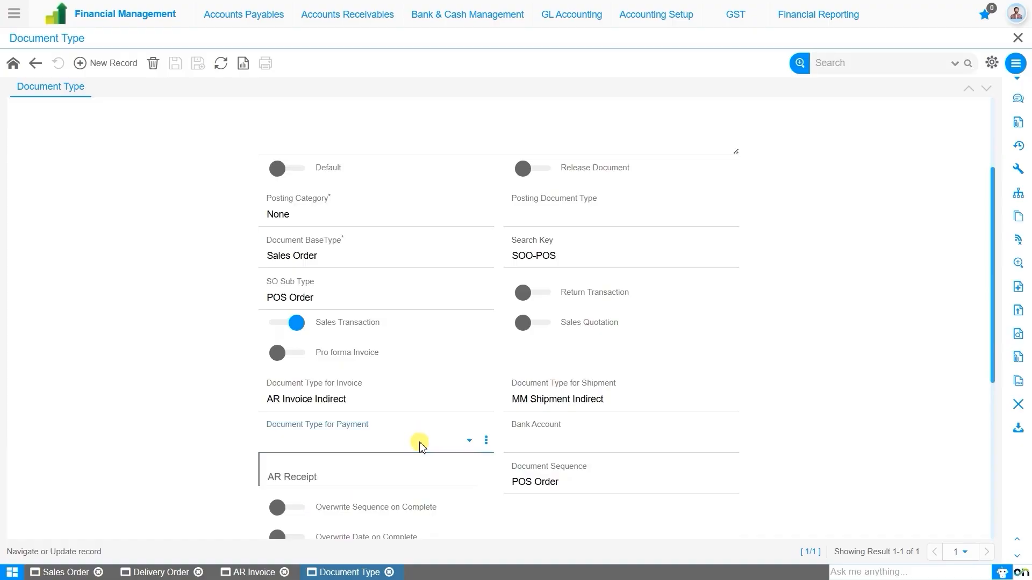
pyautogui.click(416, 477)
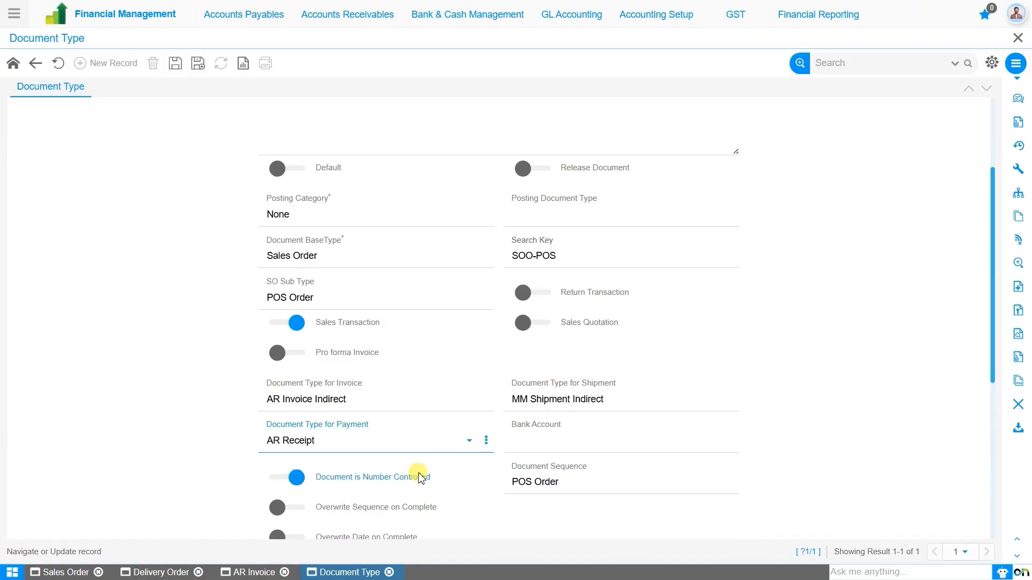
pyautogui.click(610, 446)
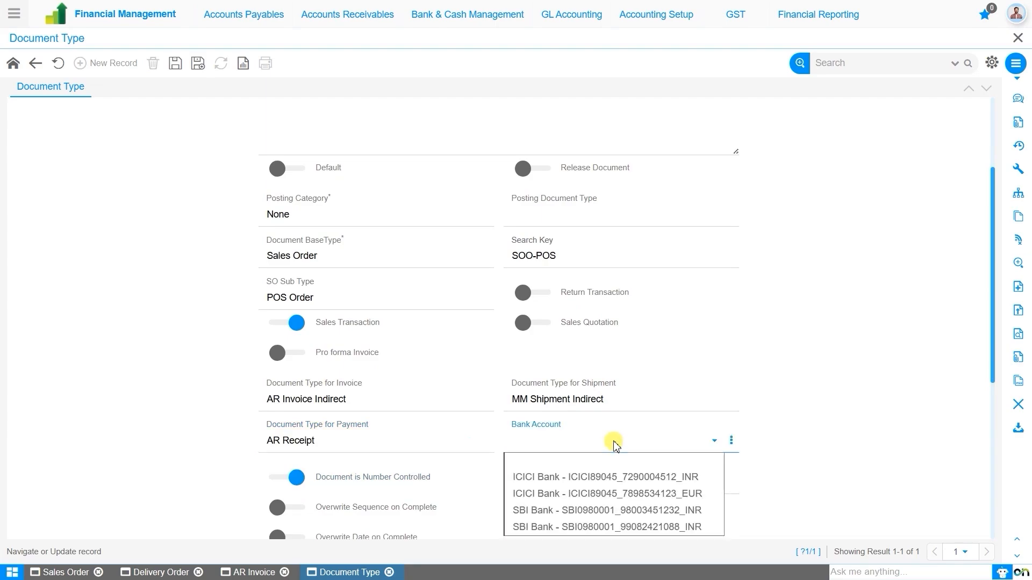
pyautogui.click(619, 511)
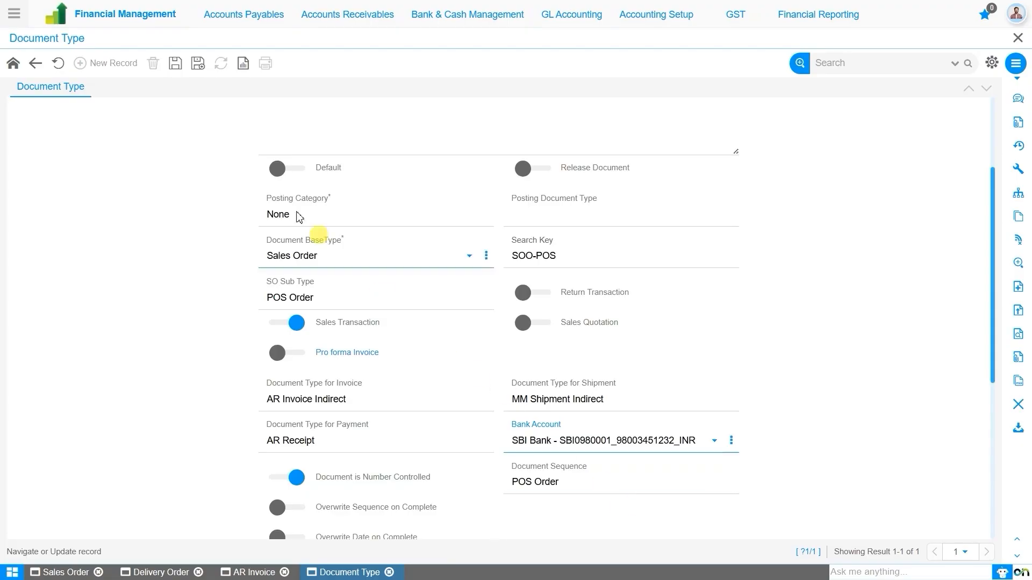
pyautogui.click(177, 67)
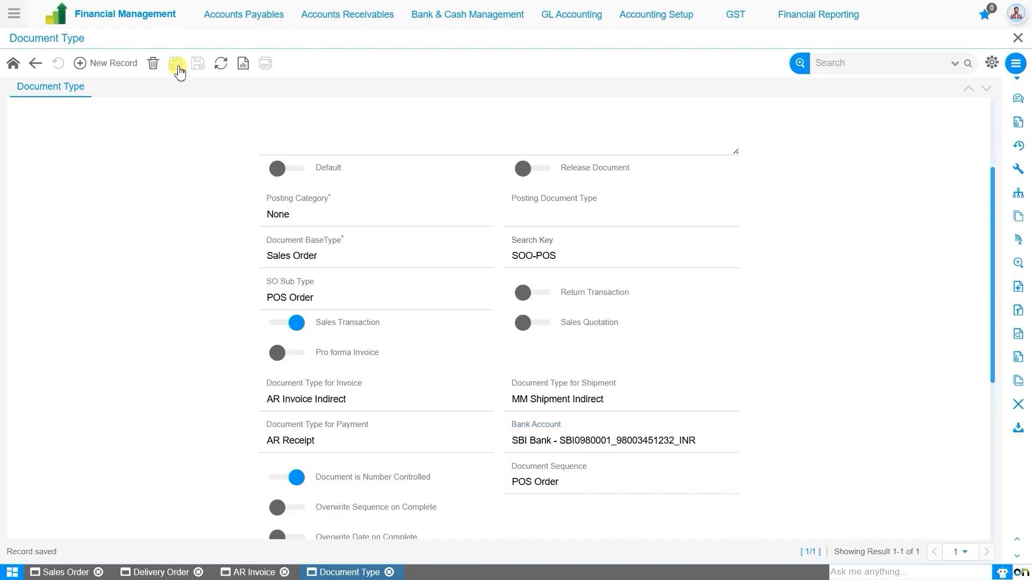
# - Return to the Sales Order window, complete the POS order and check the generated delivery order, invoice and payment
pyautogui.click(63, 573)
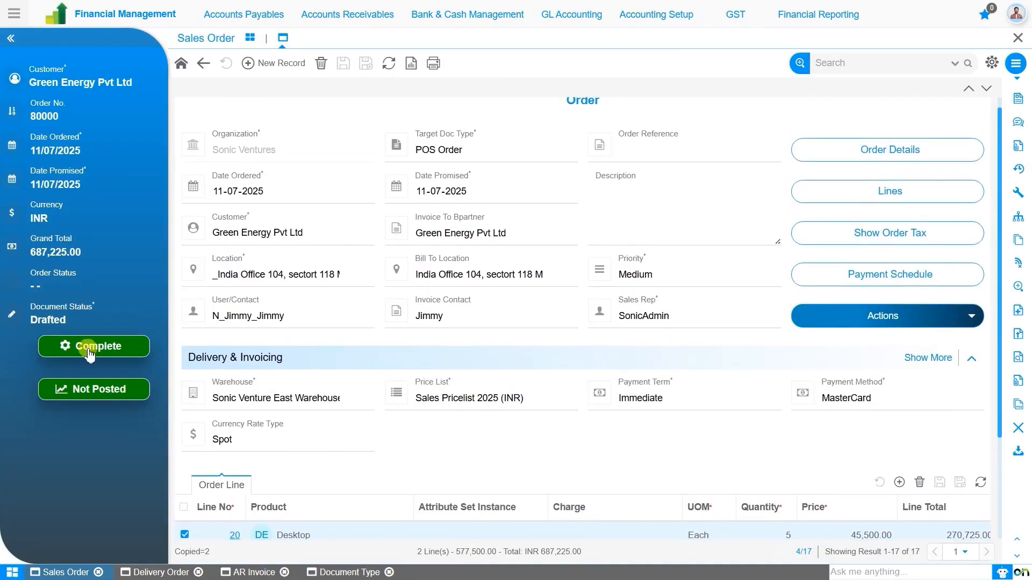
pyautogui.click(89, 350)
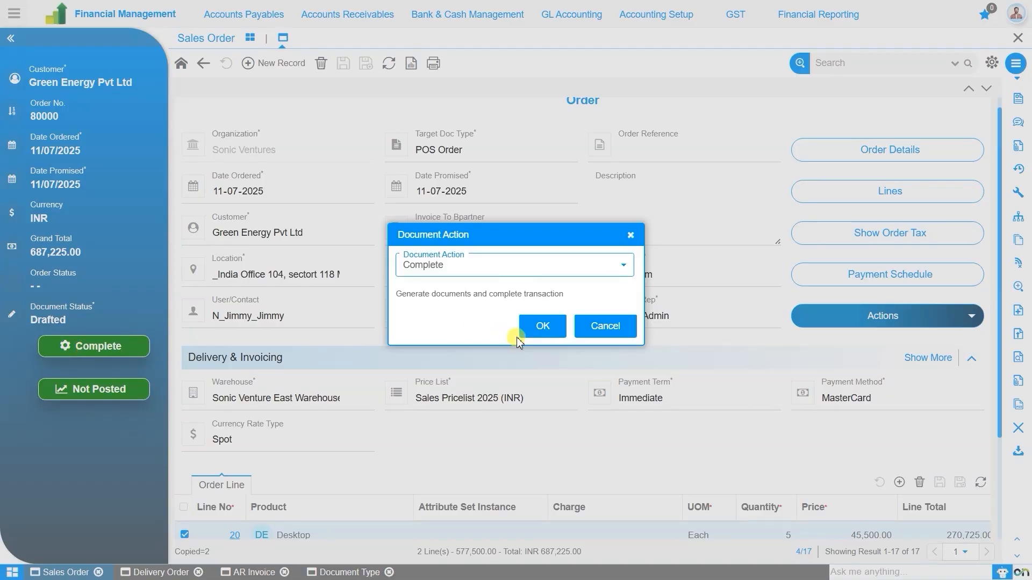
pyautogui.click(539, 327)
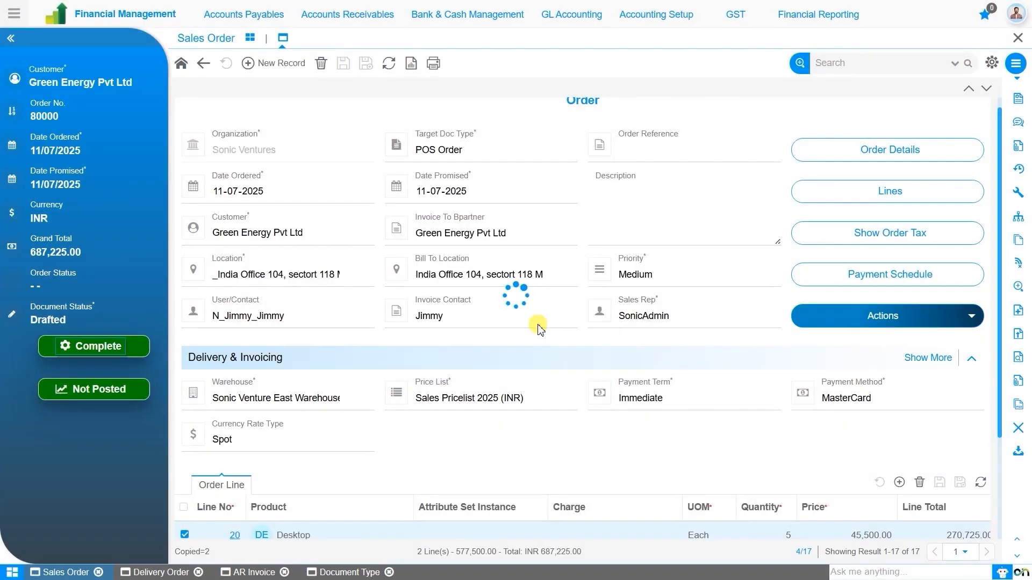
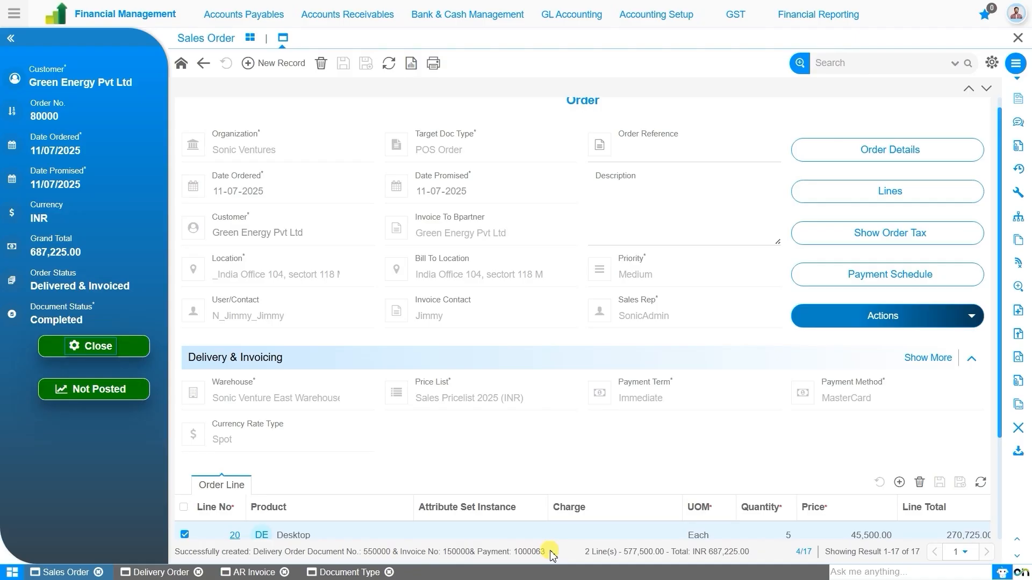
pyautogui.scroll(1, 494, 460)
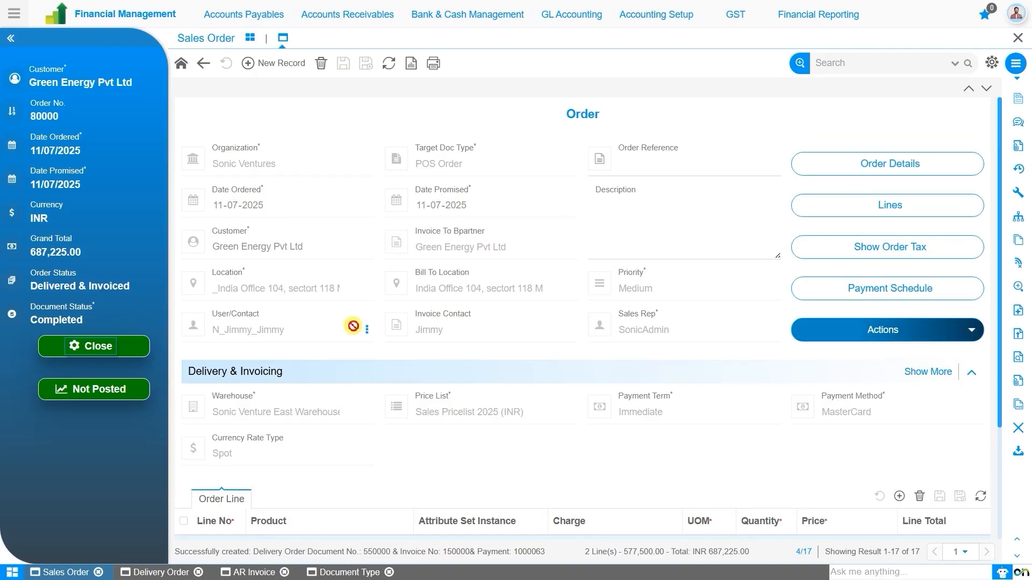
# - Create a new sales order of type Credit Order with Green Energy Pvt Ltd as the customer
pyautogui.click(275, 65)
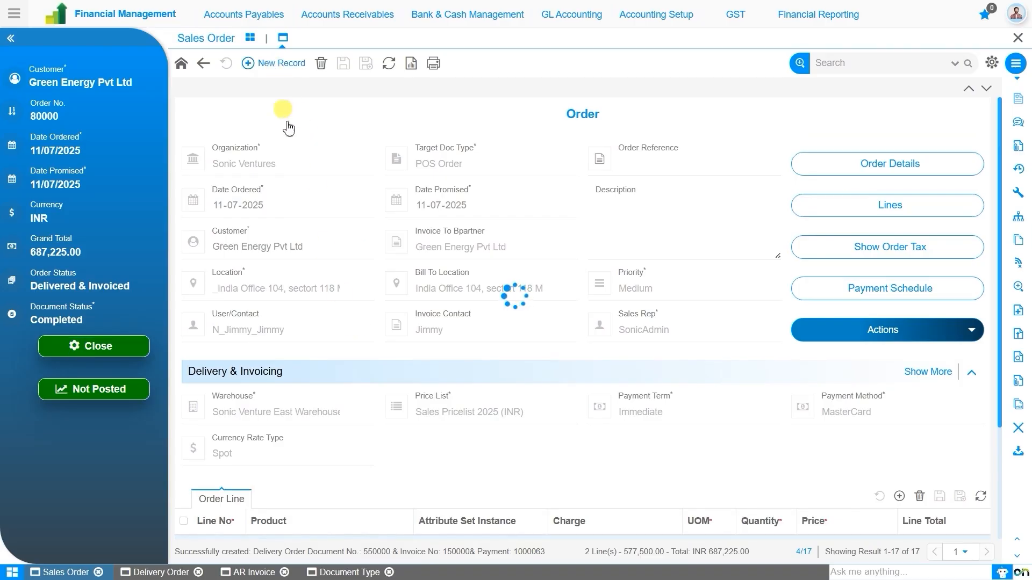
pyautogui.click(454, 166)
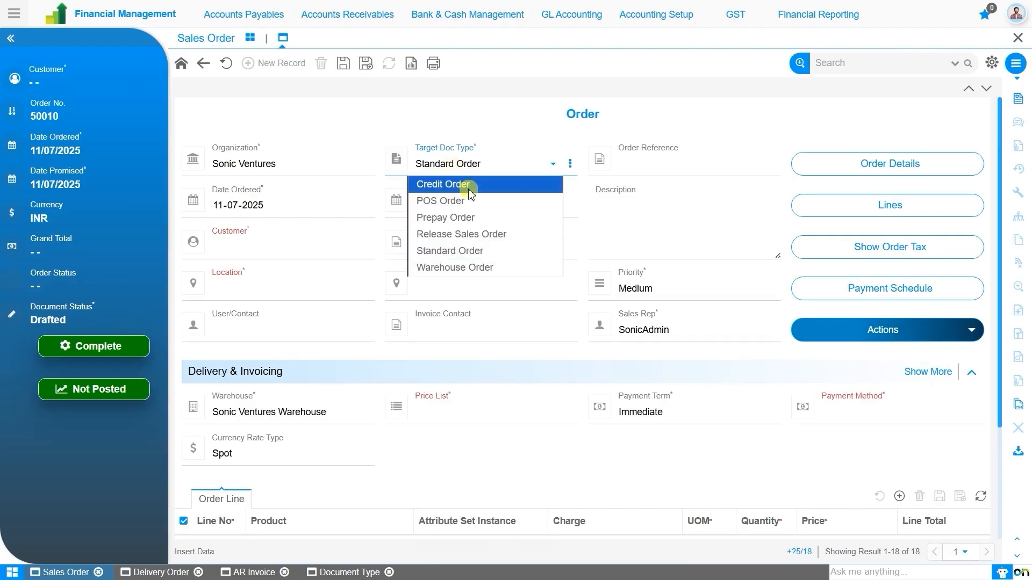
pyautogui.click(461, 184)
pyautogui.click(279, 246)
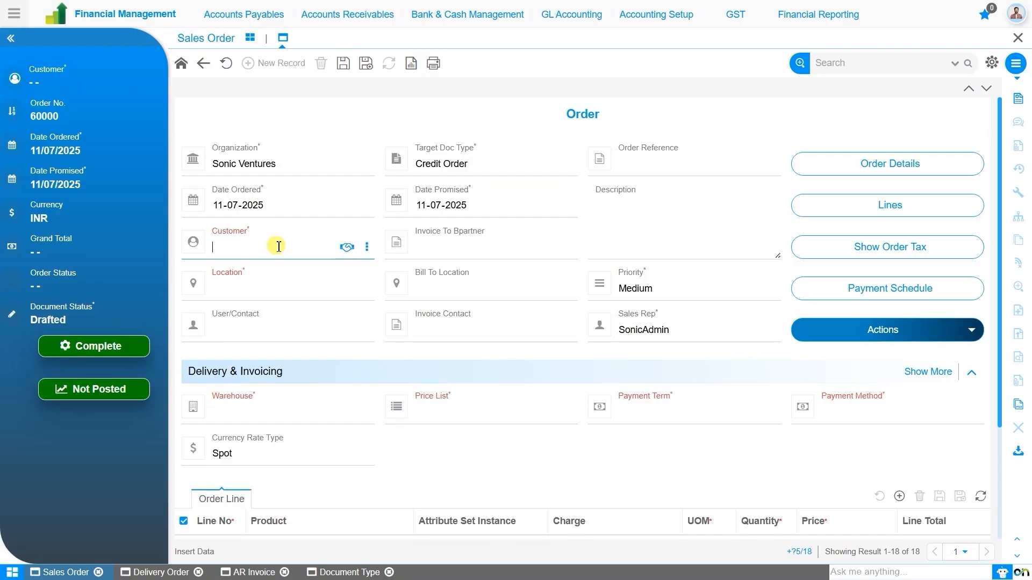
pyautogui.write('gree')
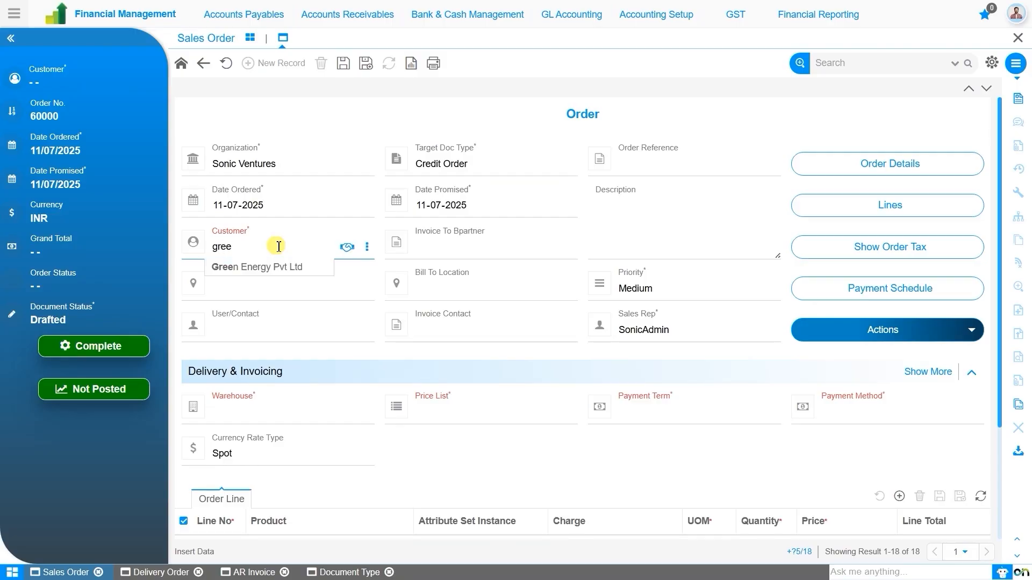
pyautogui.press('Return')
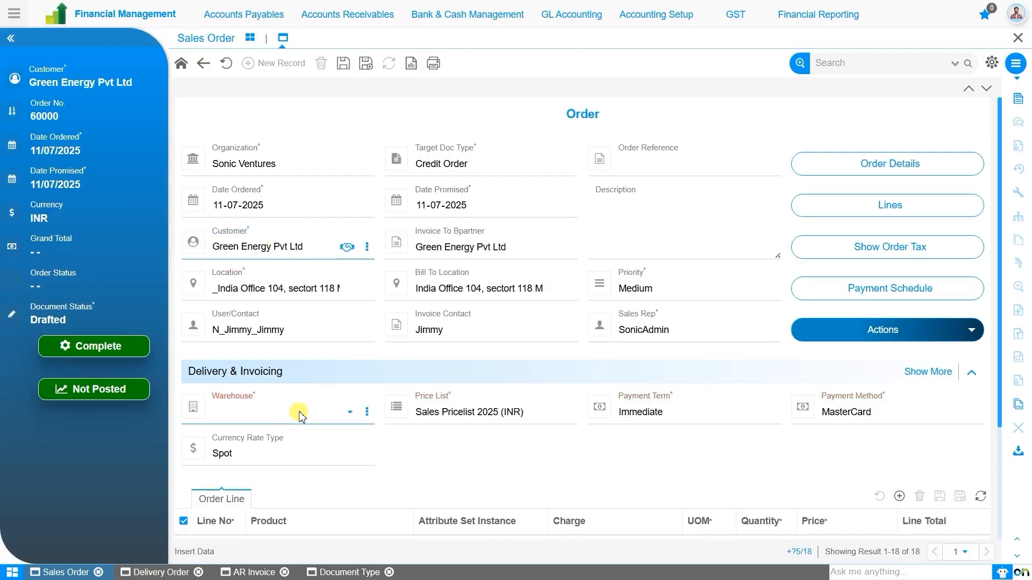
# - Set the credit order's warehouse to Sonic Venture East Warehouse and save the order
pyautogui.click(301, 415)
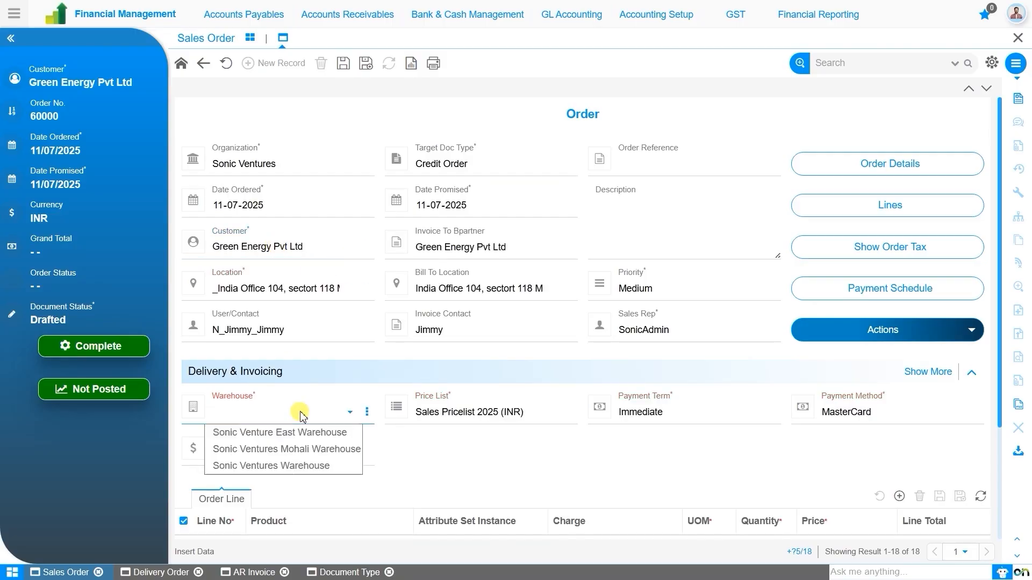
pyautogui.click(319, 434)
pyautogui.click(343, 63)
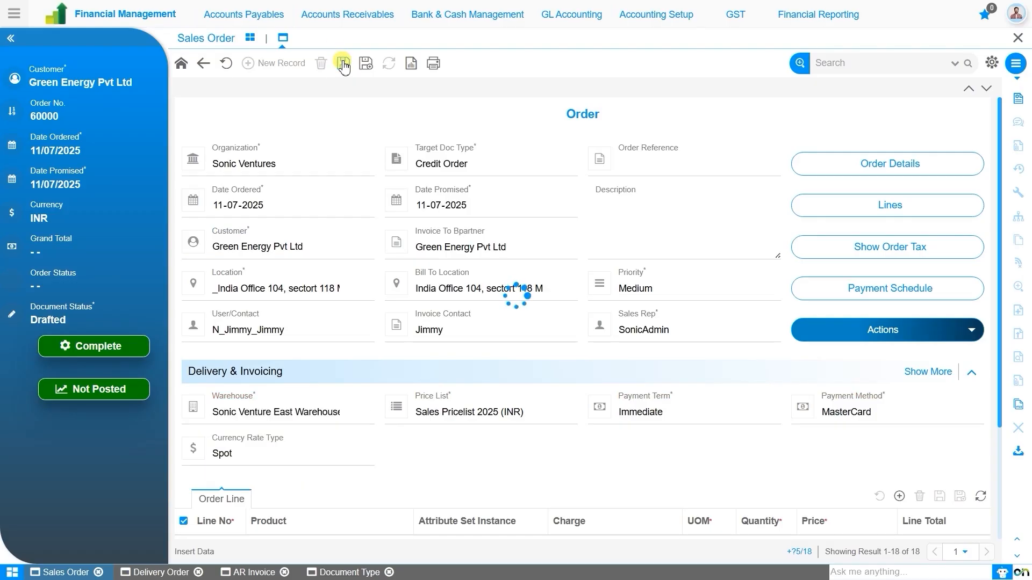
# - Copy the order lines into the credit order from the earlier sales order by entering that order's number as the reference
pyautogui.click(929, 339)
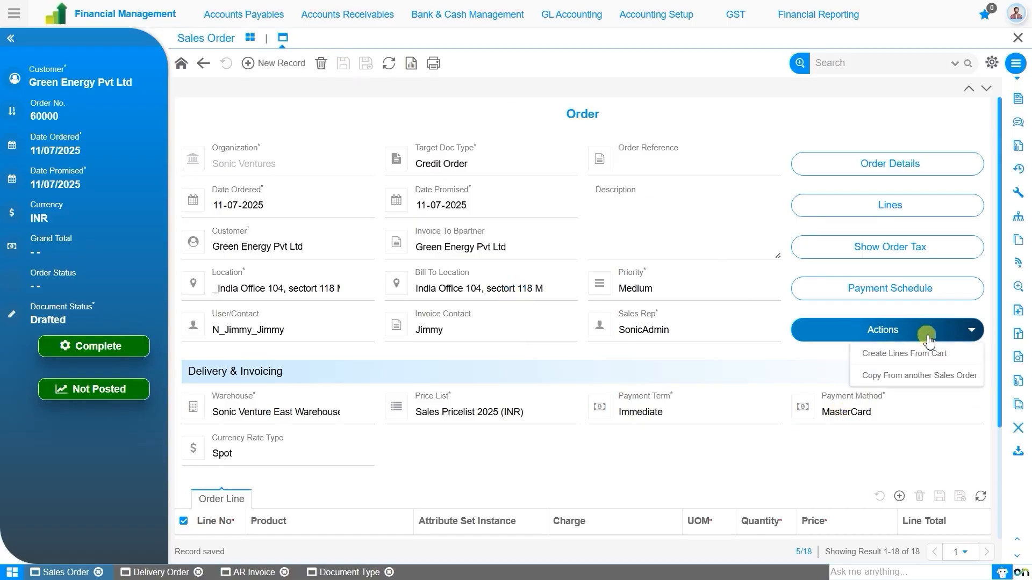
pyautogui.click(907, 376)
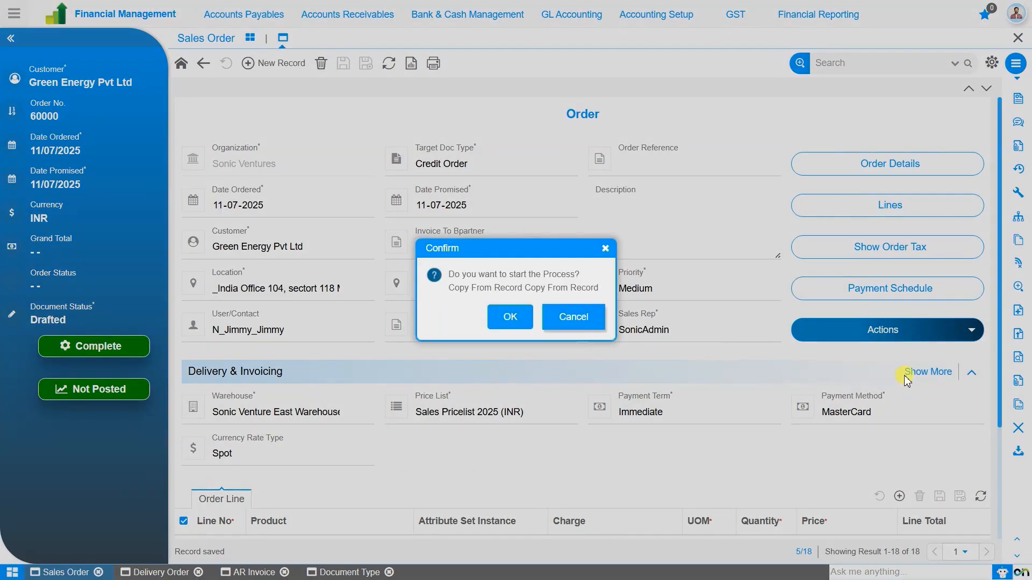
pyautogui.click(513, 316)
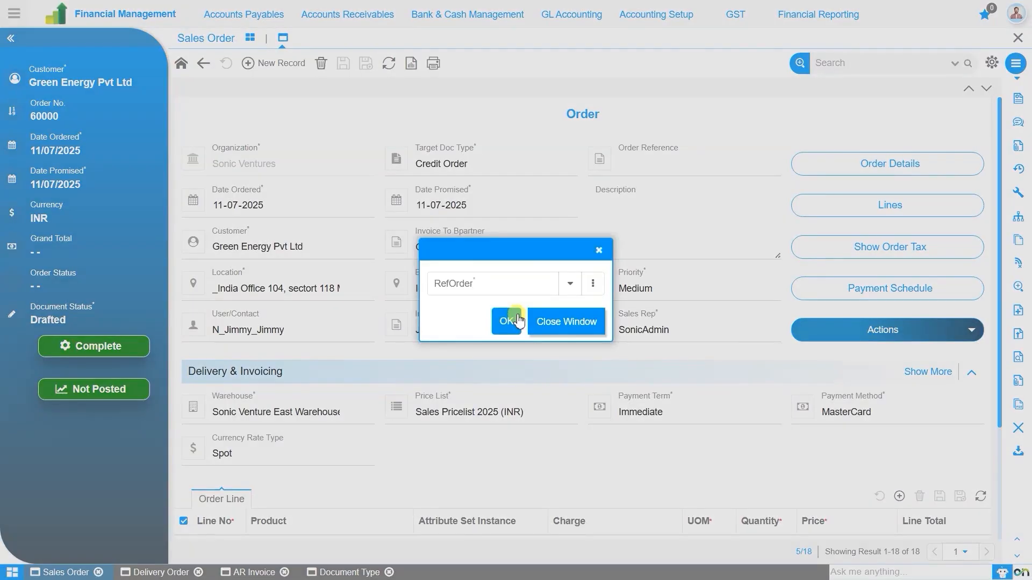
pyautogui.click(475, 284)
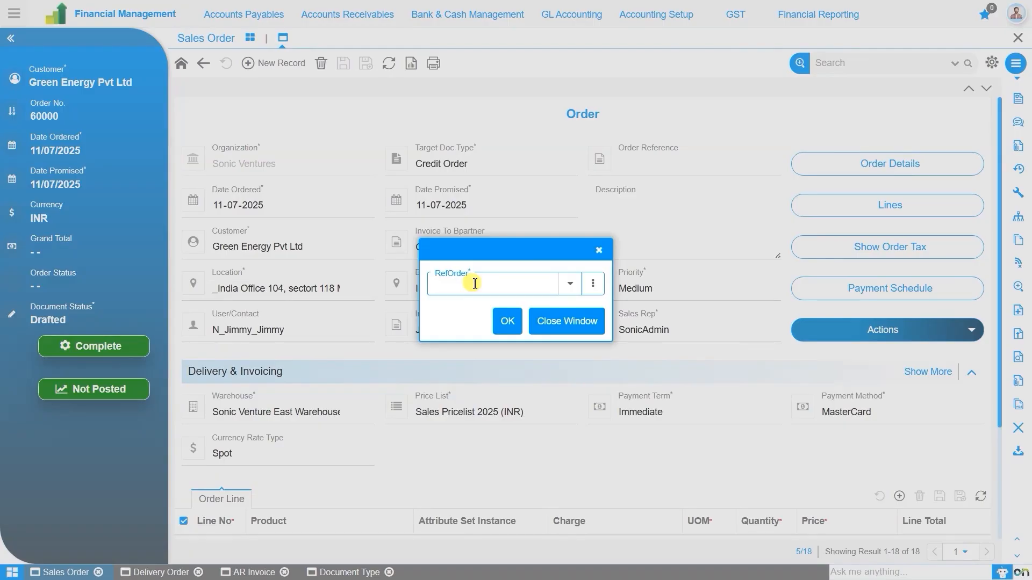
pyautogui.write('50009')
pyautogui.click(509, 321)
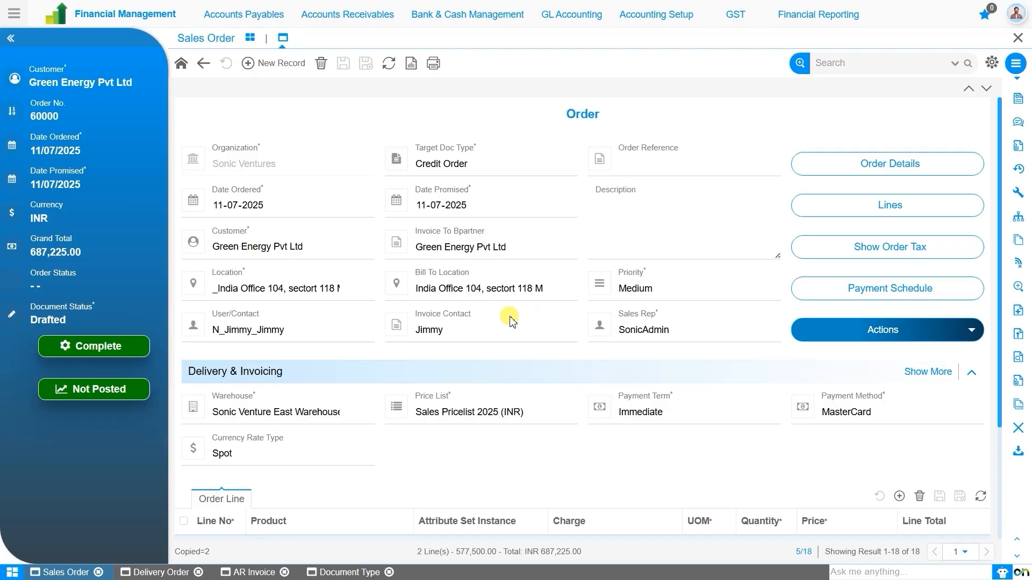
# - Check the copied Desktop and Redmi Note 10 lines and complete the credit order
pyautogui.scroll(-1, 510, 320)
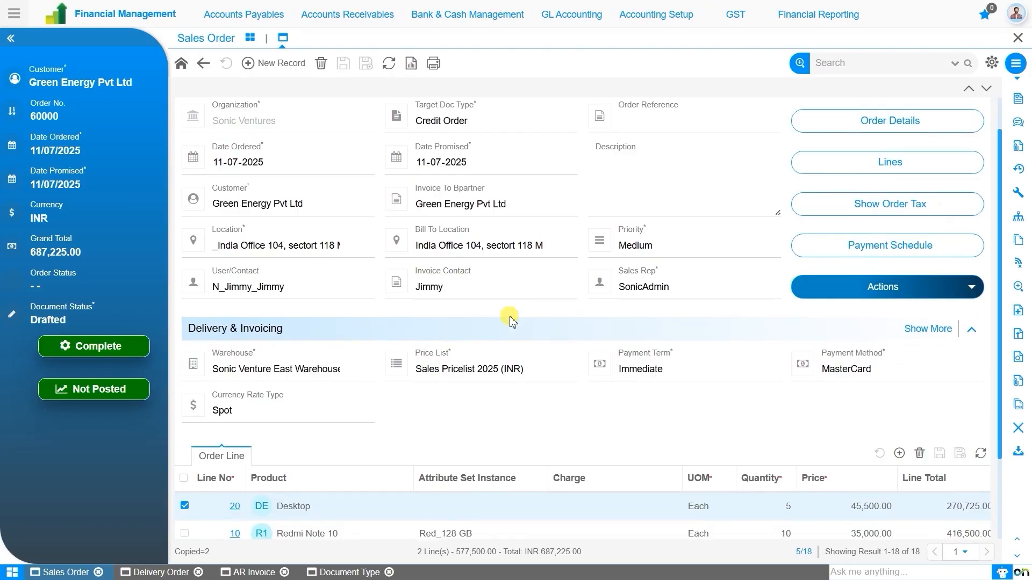
pyautogui.scroll(1, 511, 321)
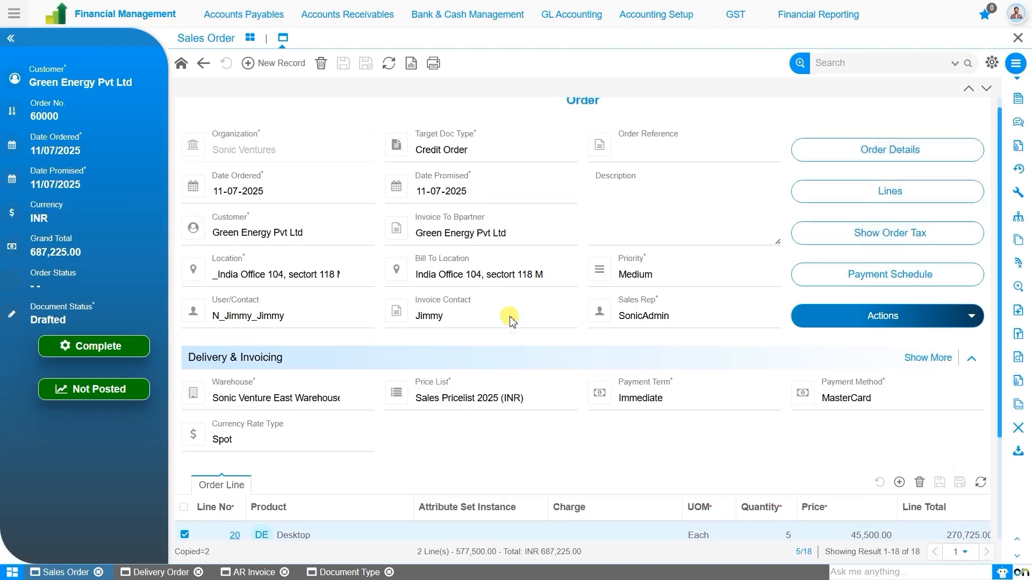
pyautogui.click(104, 355)
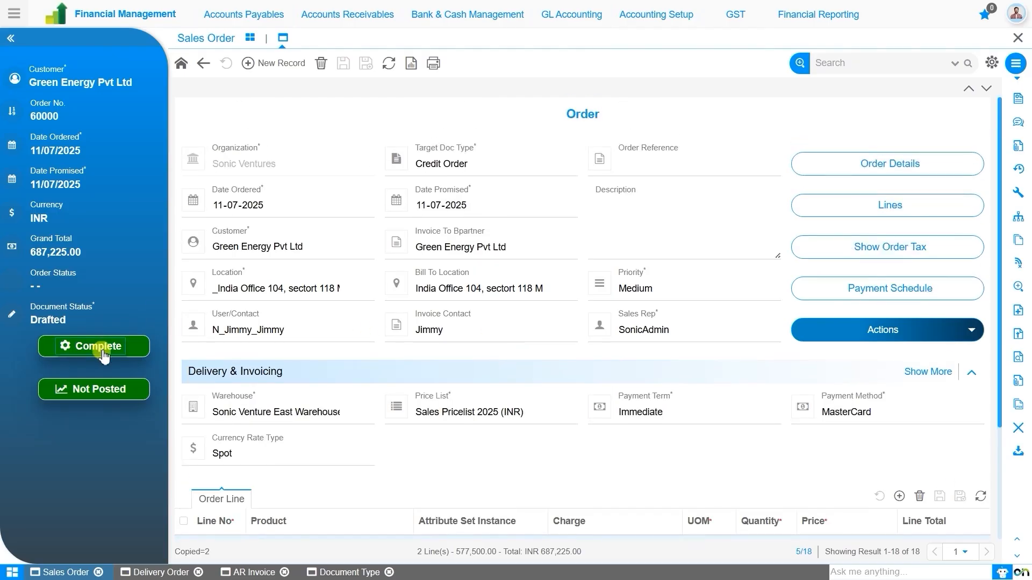
pyautogui.click(536, 328)
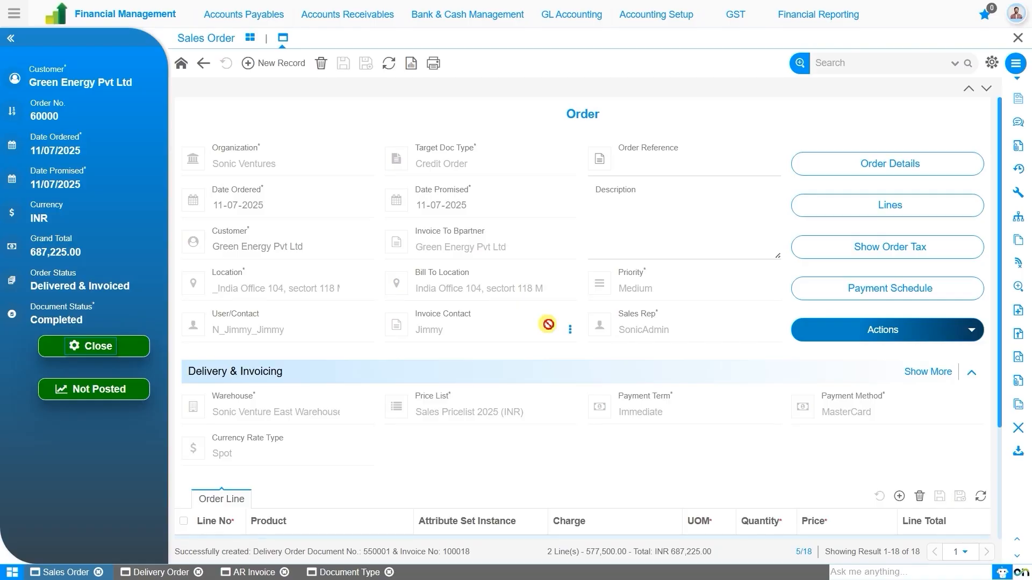
# - Create a new sales order of type Prepay Order with Green Energy Pvt Ltd as the customer
pyautogui.click(281, 64)
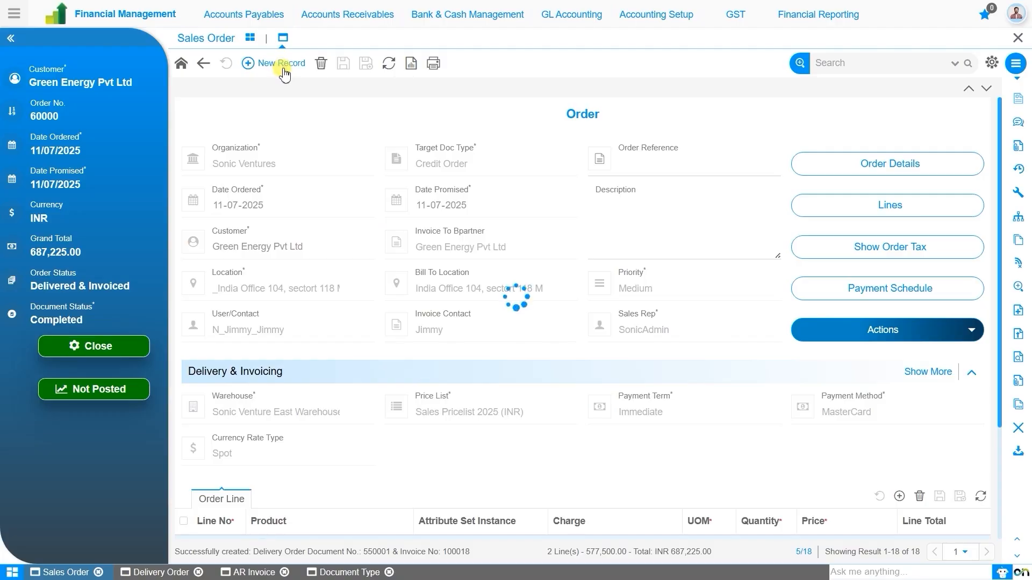
pyautogui.click(457, 164)
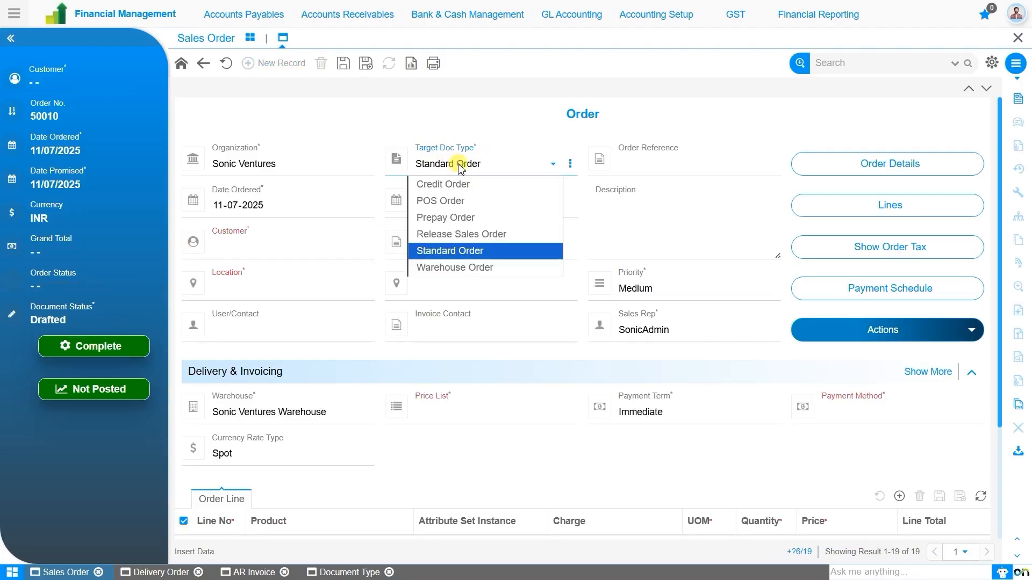
pyautogui.click(473, 218)
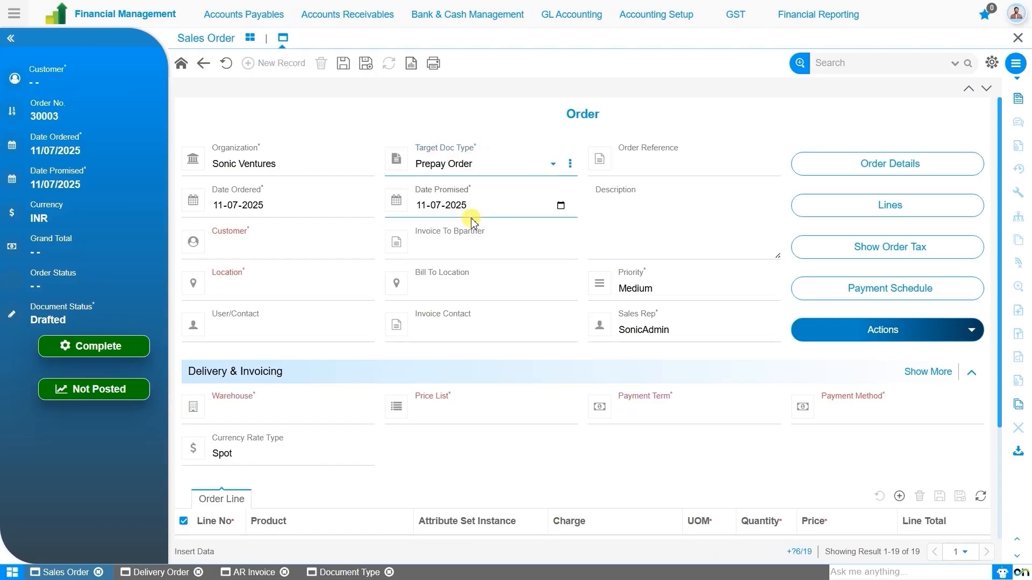
pyautogui.click(269, 246)
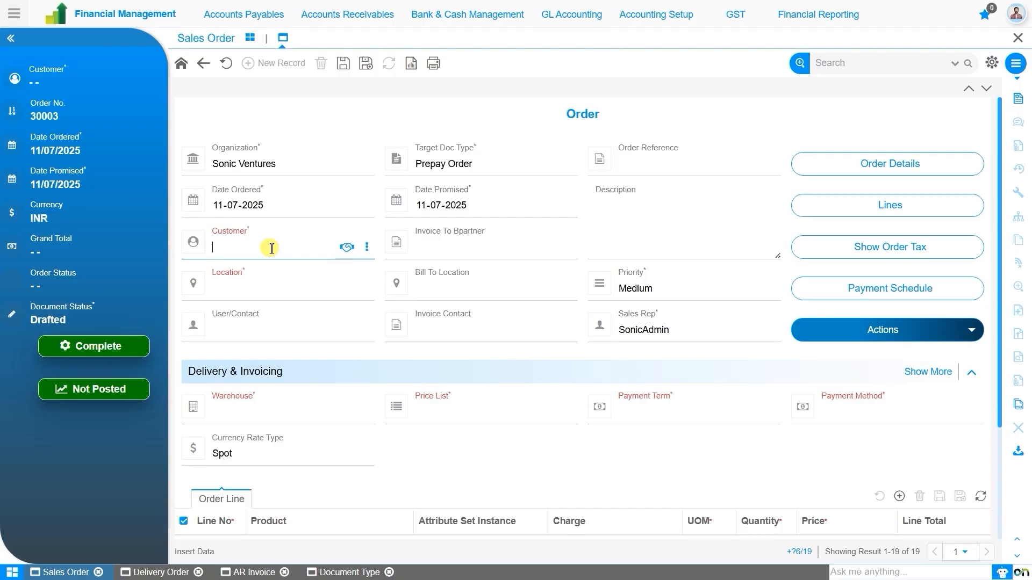
pyautogui.write('gree')
pyautogui.press('Down')
pyautogui.press('Return')
# - Set the prepay order's warehouse to Sonic Venture East Warehouse and save the order
pyautogui.click(319, 415)
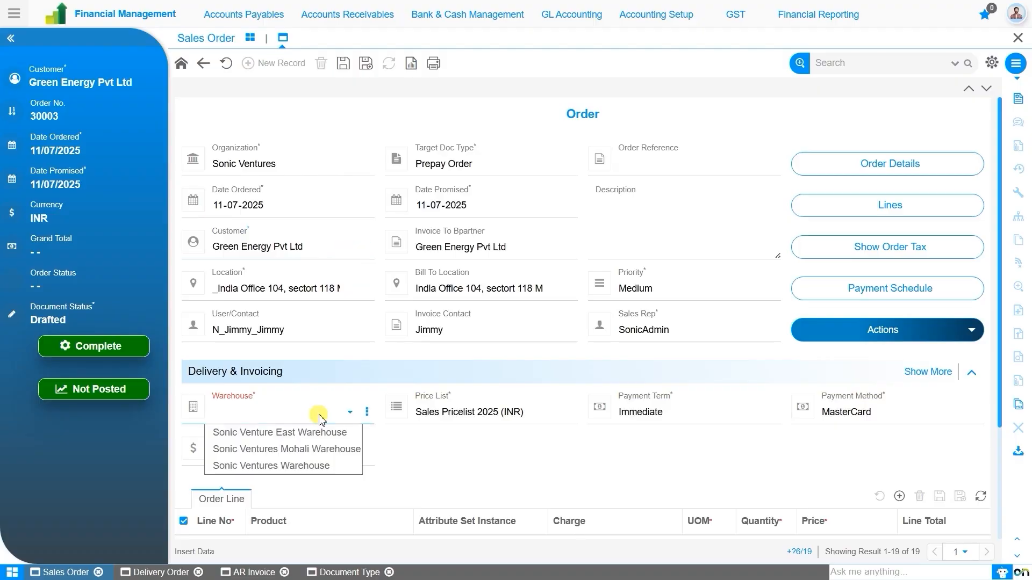
pyautogui.click(322, 433)
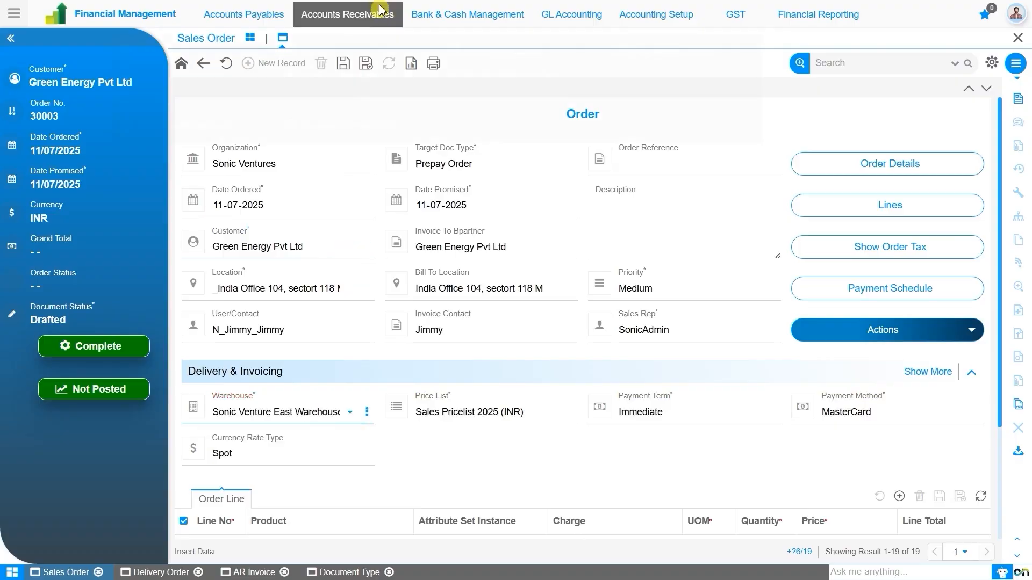
pyautogui.click(344, 63)
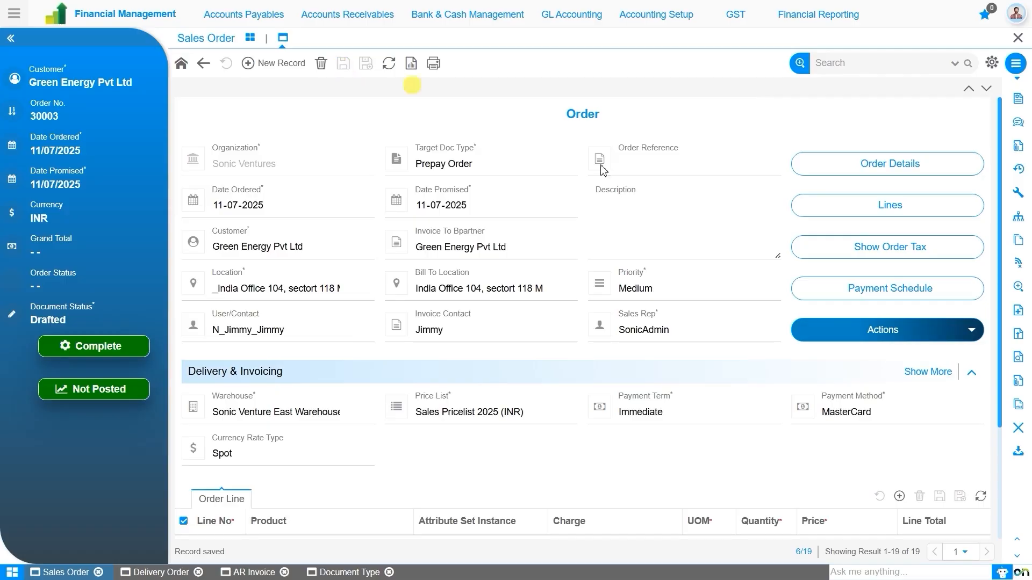
# - Copy the order lines into the prepay order from the same reference sales order used for the credit order
pyautogui.click(859, 329)
pyautogui.click(882, 376)
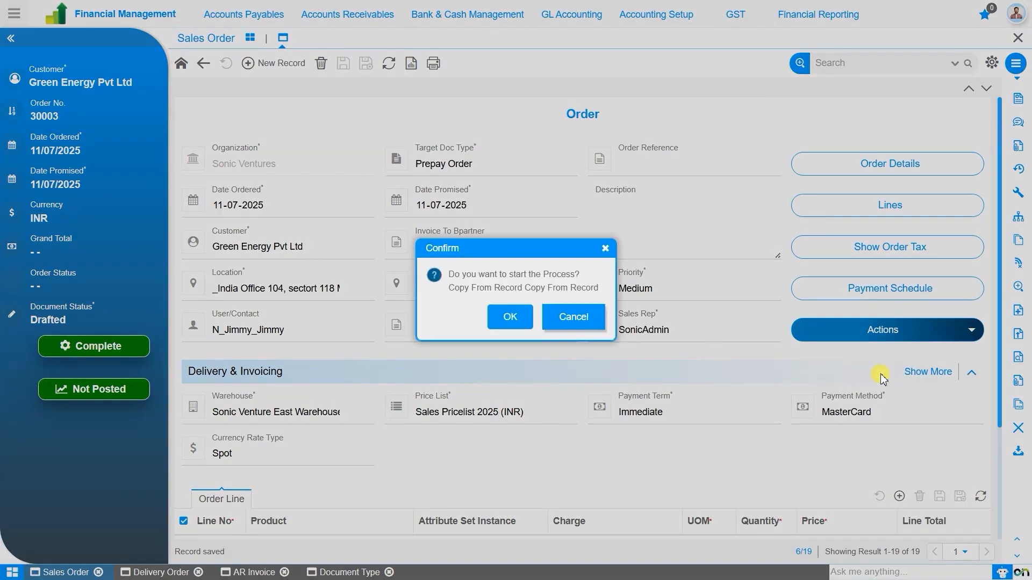
pyautogui.click(518, 318)
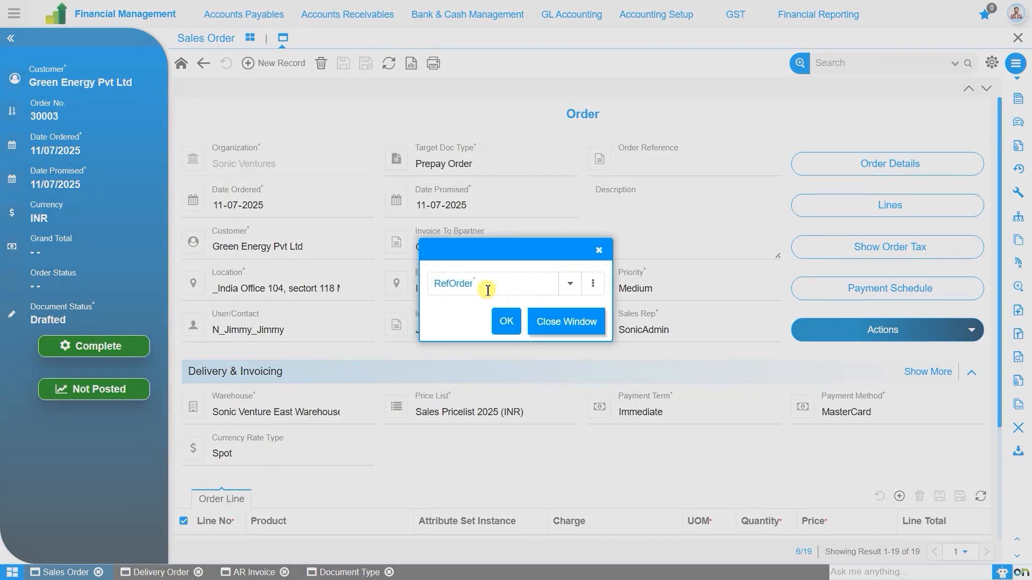
pyautogui.click(488, 290)
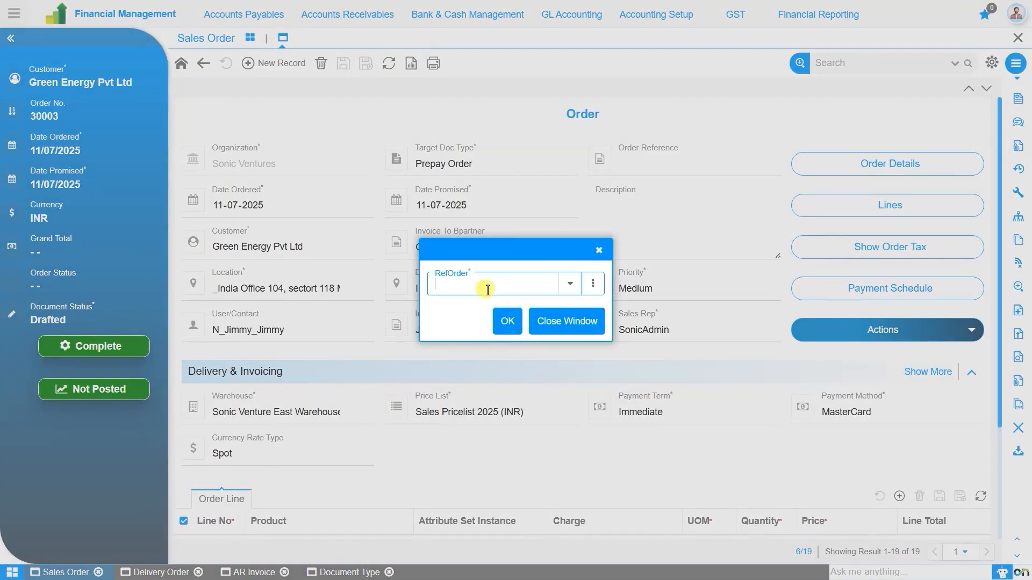
pyautogui.write('50009')
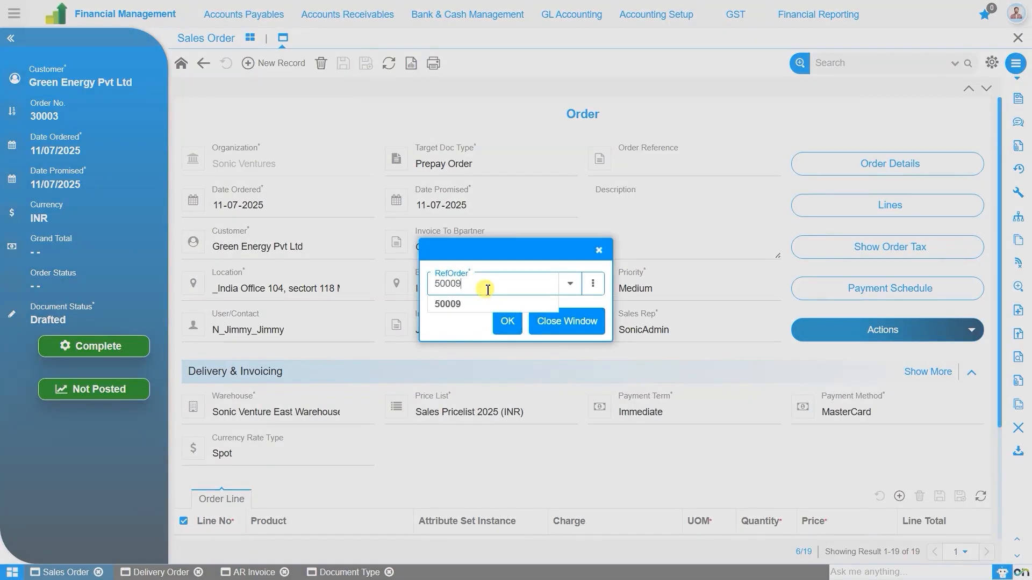
pyautogui.press('Down')
pyautogui.press('Return')
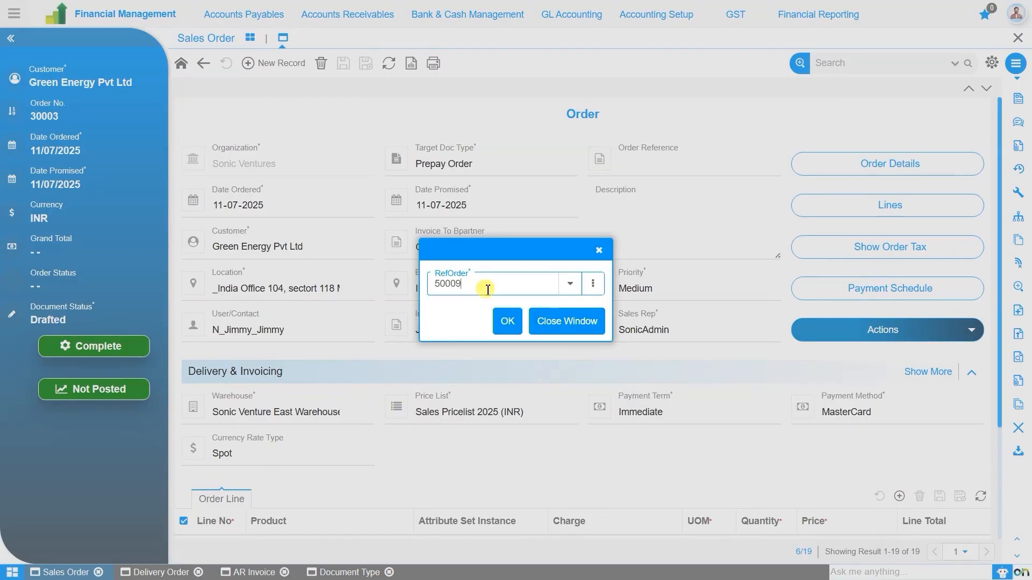
pyautogui.click(503, 322)
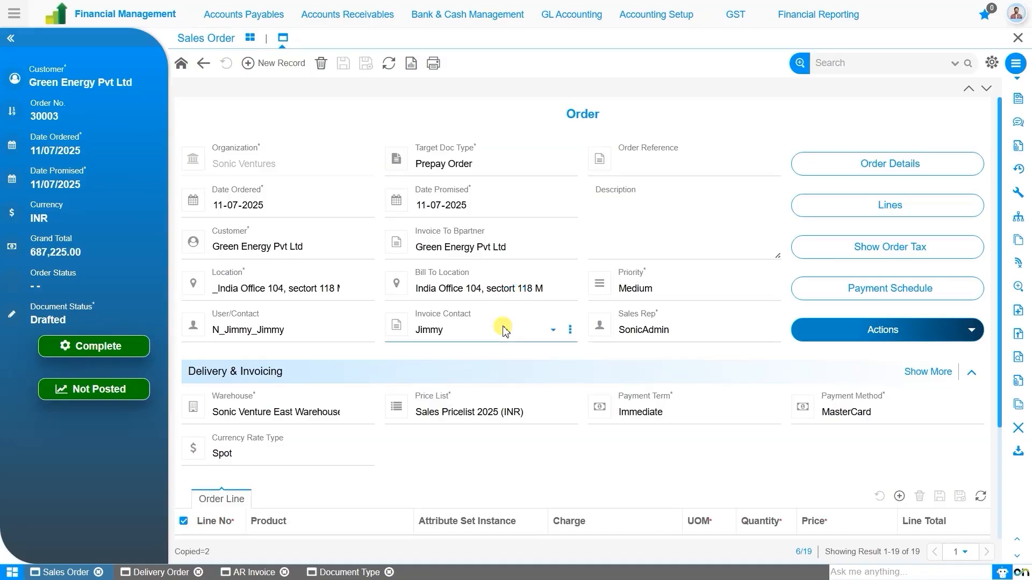
# - Check the copied product lines and complete the prepay order
pyautogui.scroll(-2, 507, 445)
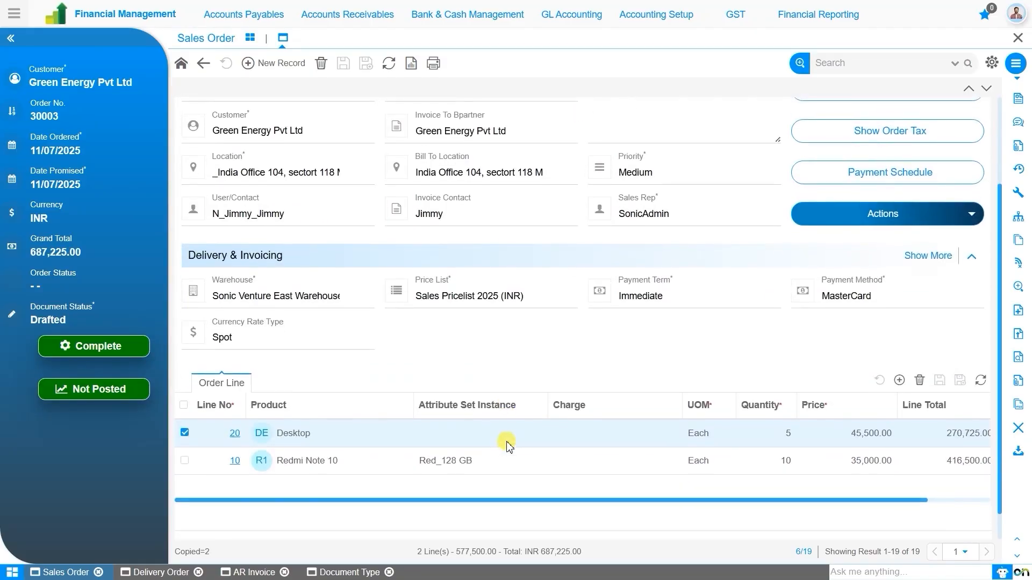
pyautogui.scroll(3, 507, 444)
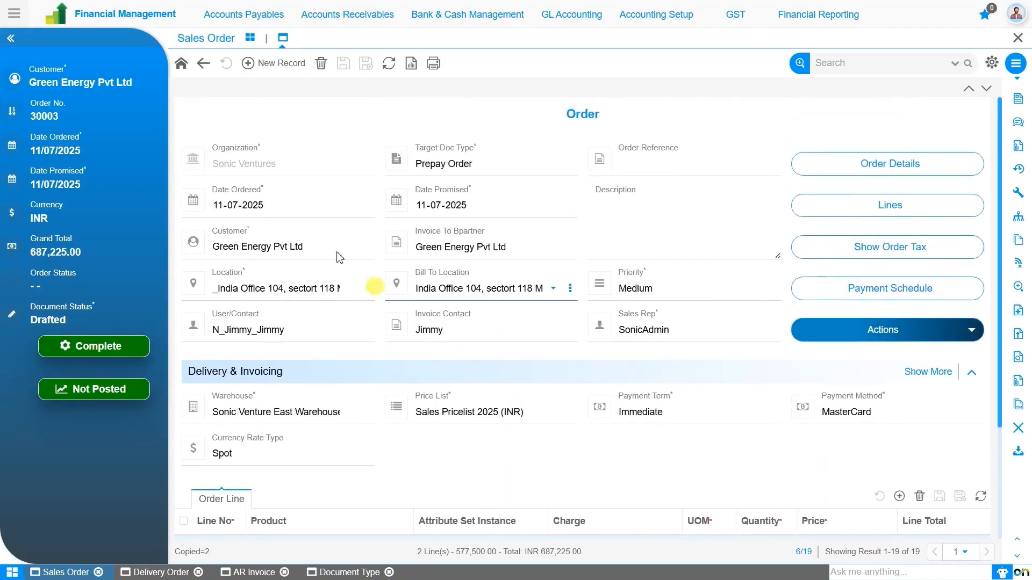
pyautogui.click(105, 349)
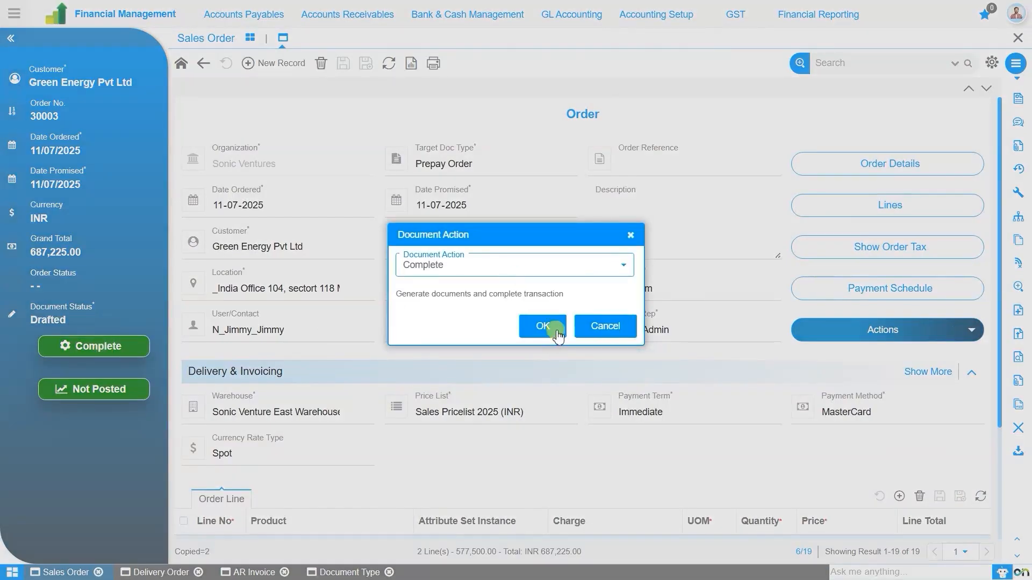
pyautogui.click(543, 327)
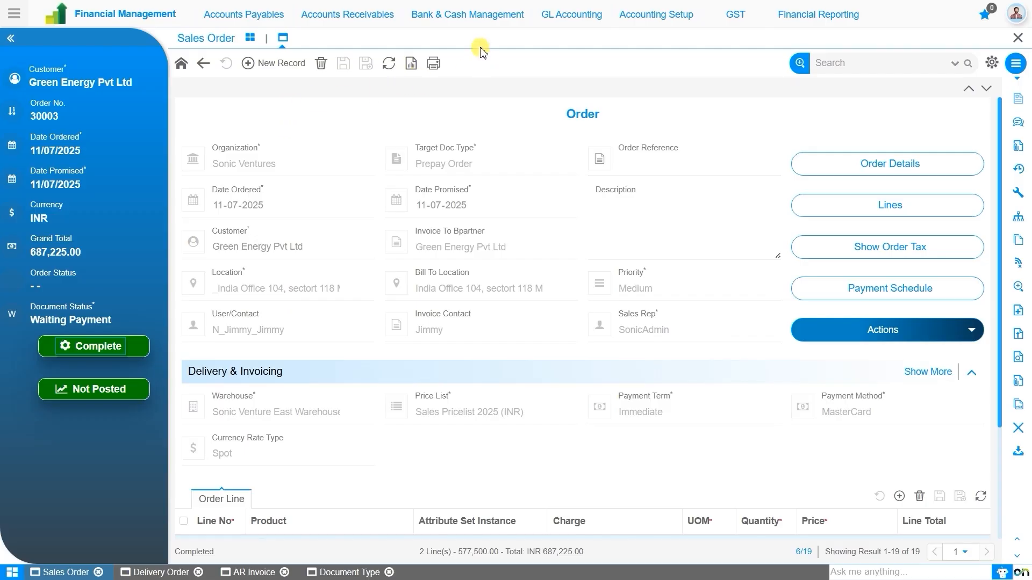
# - Open the AR Receipt window from bank and cash management and start a new receipt record
pyautogui.click(462, 24)
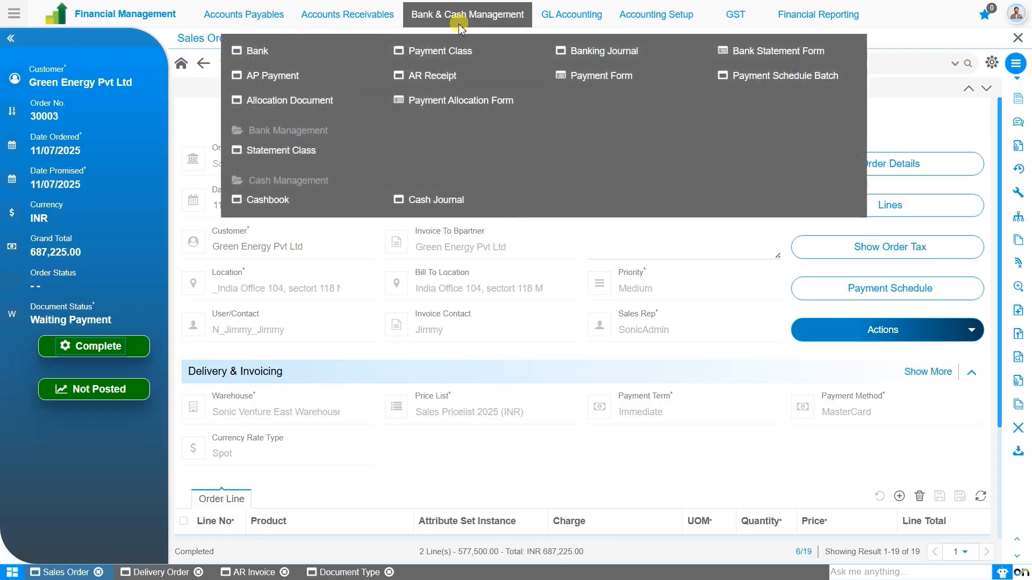
pyautogui.click(444, 78)
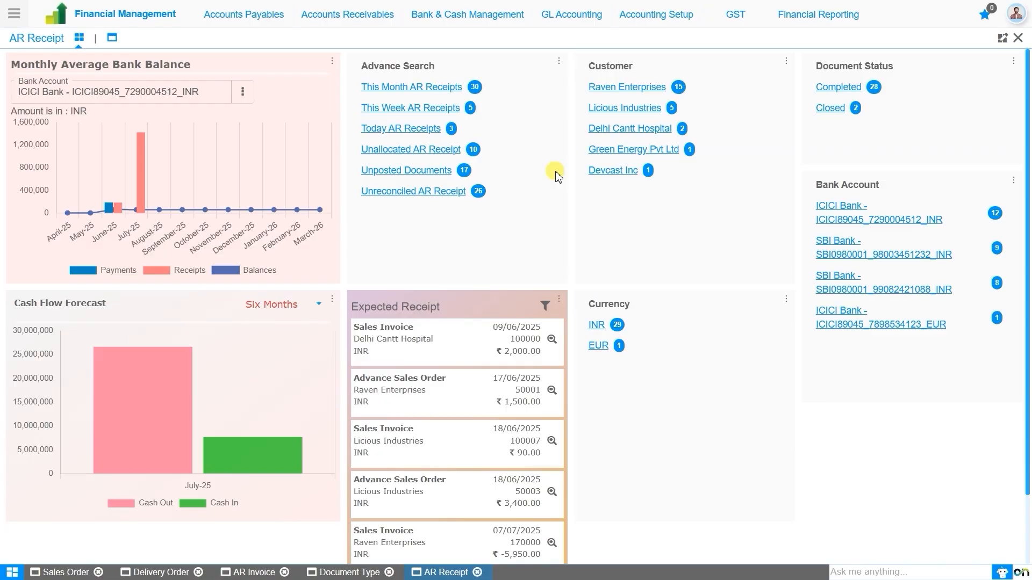
pyautogui.click(113, 39)
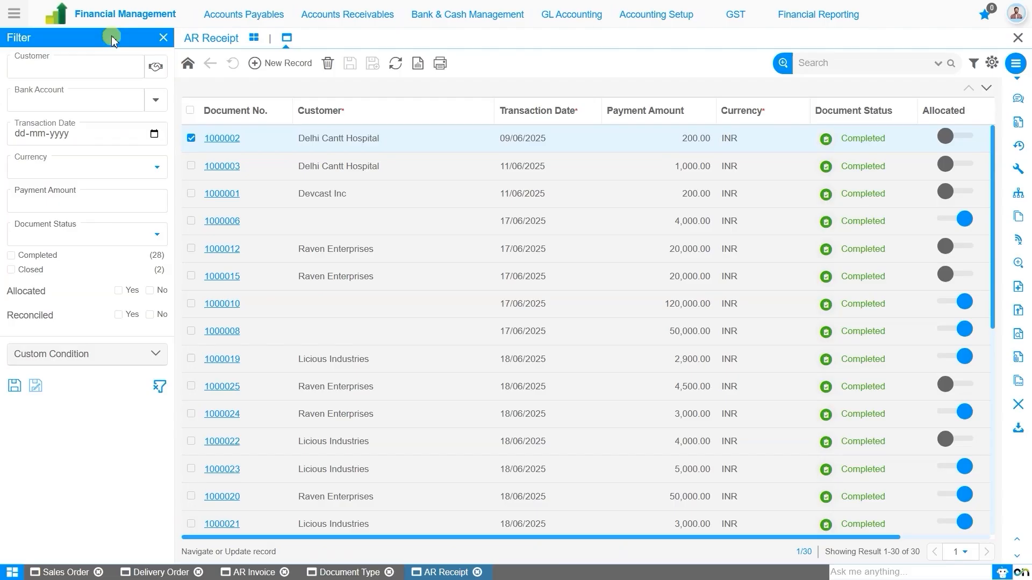
pyautogui.click(287, 64)
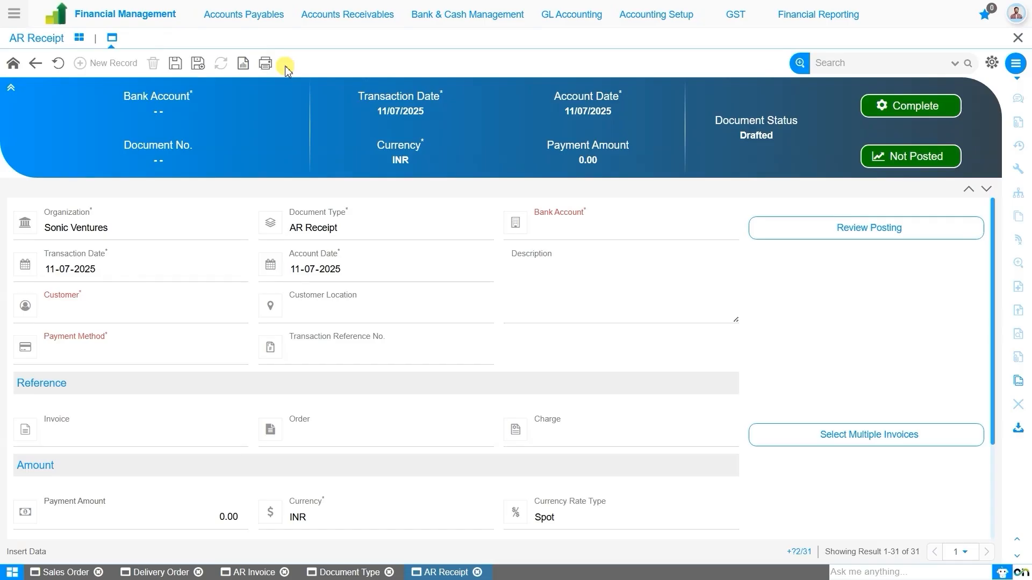
# - Set the receipt's bank account to the first listed SBI Bank INR account and its customer to Green Energy Pvt Ltd
pyautogui.click(579, 224)
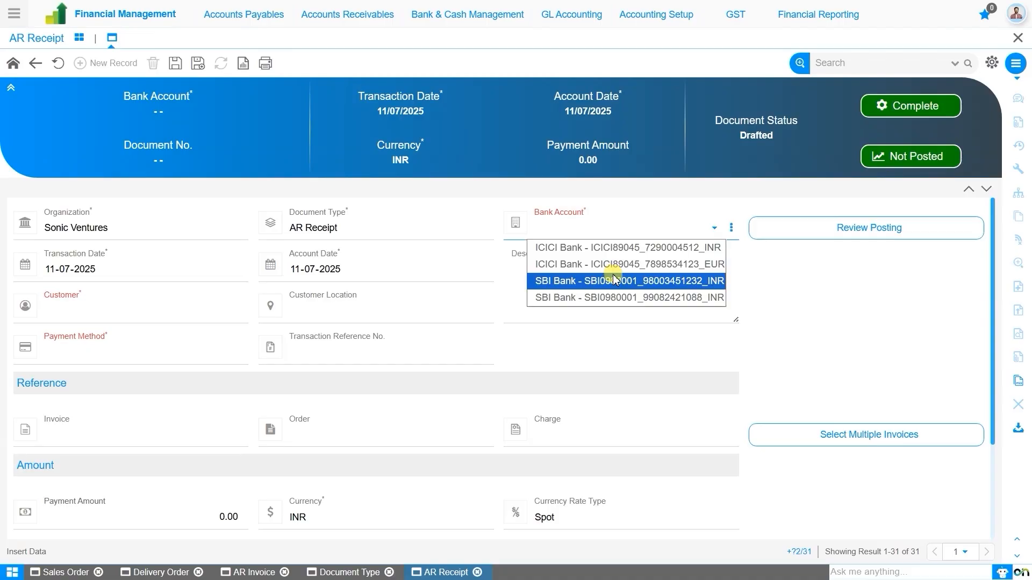
pyautogui.click(613, 280)
pyautogui.click(146, 307)
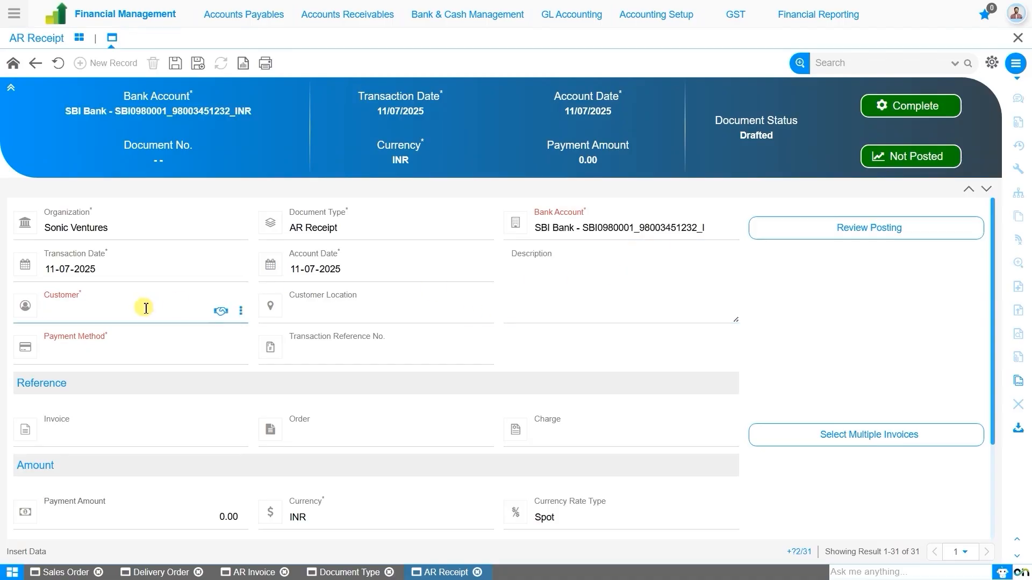
pyautogui.write('gree')
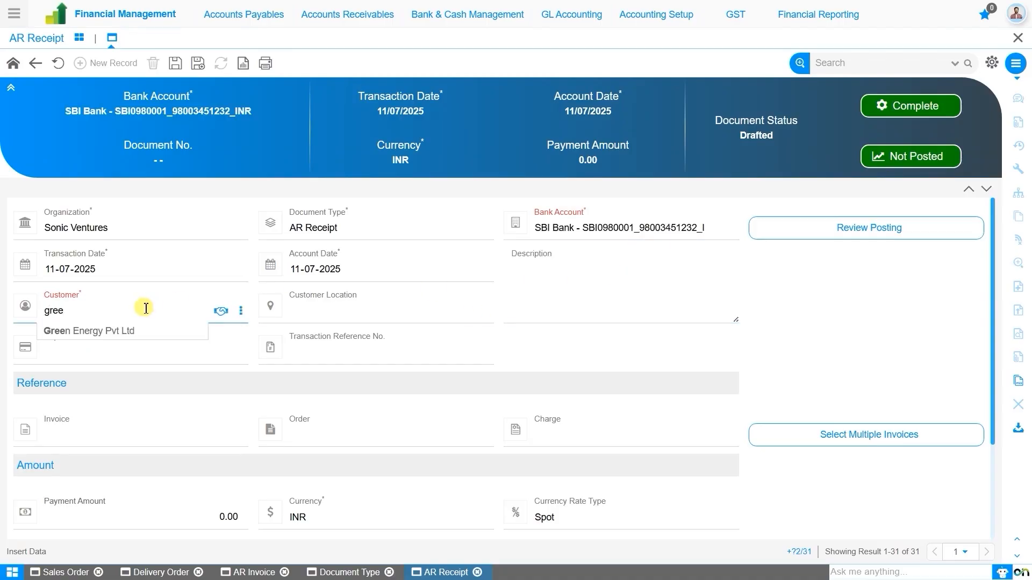
pyautogui.click(161, 335)
# - Reference Green Energy Pvt Ltd's prepay order dated 11/07/2025 on the AR receipt and check the payment amount
pyautogui.scroll(-3, 258, 387)
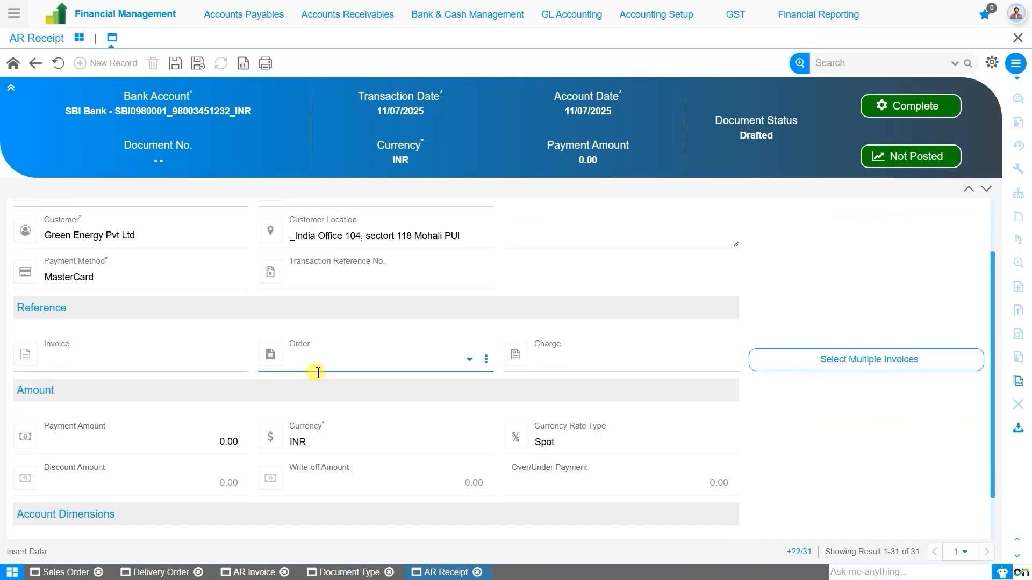
pyautogui.scroll(-2, 326, 367)
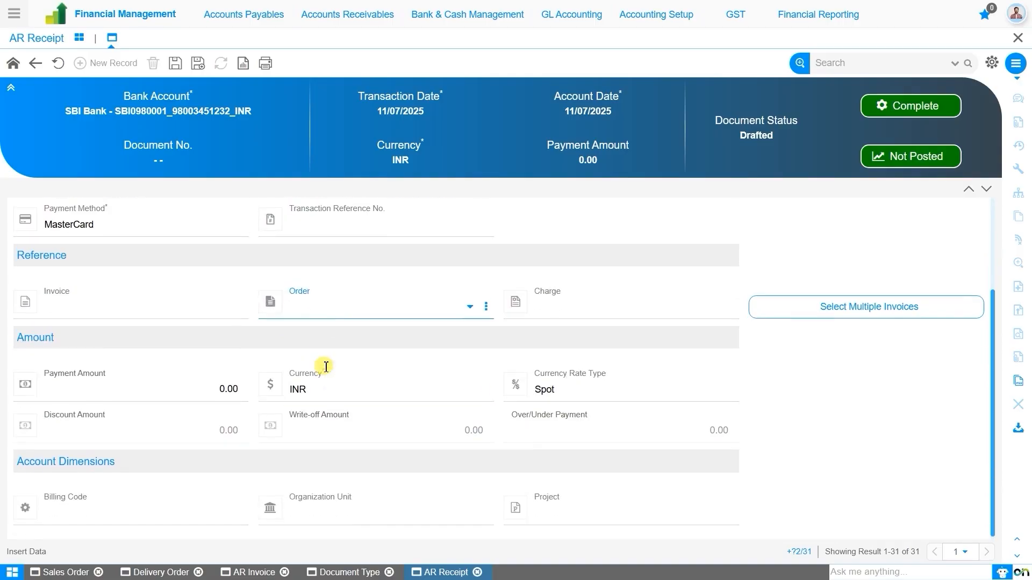
pyautogui.click(469, 307)
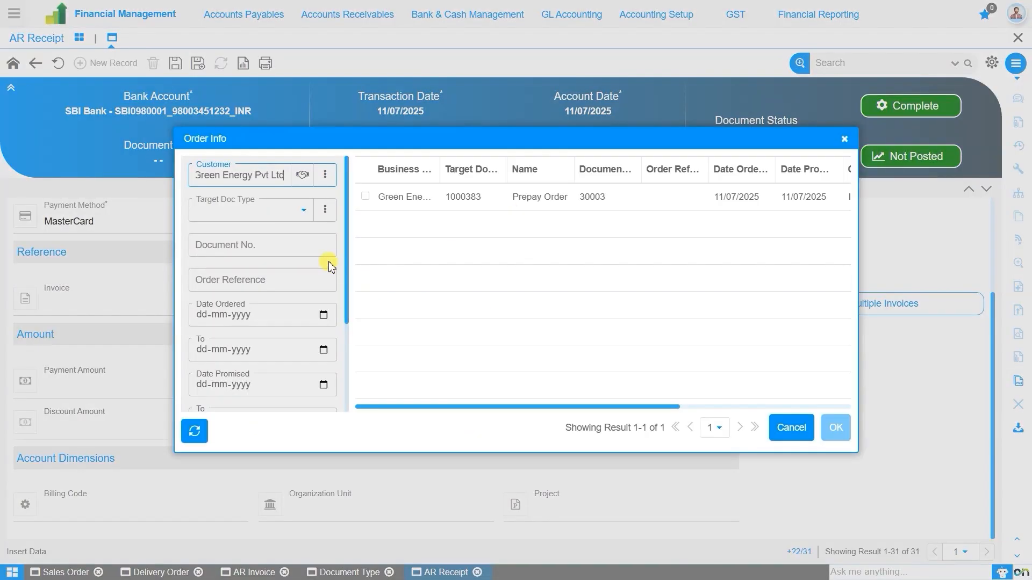
pyautogui.click(531, 207)
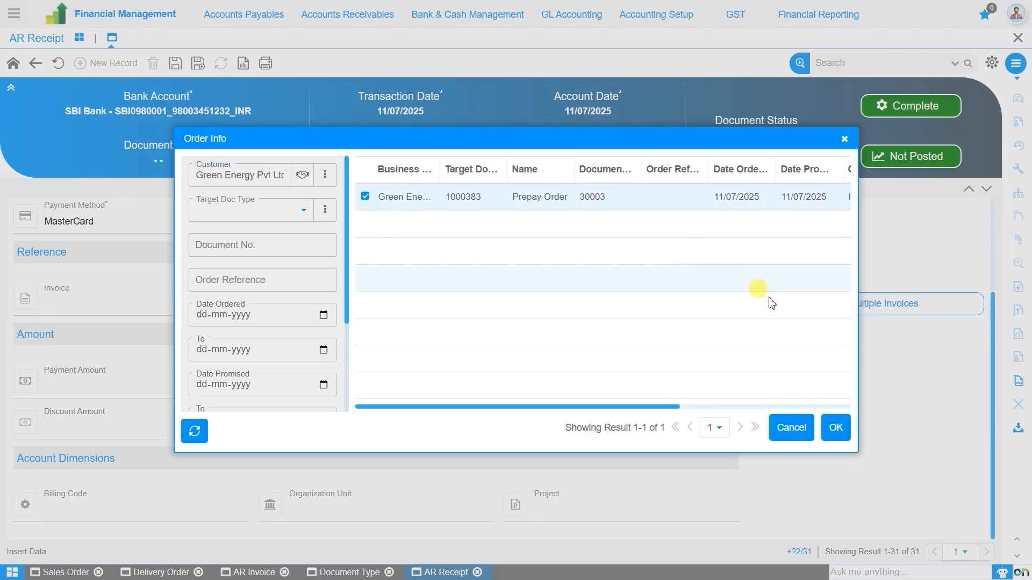
pyautogui.click(836, 428)
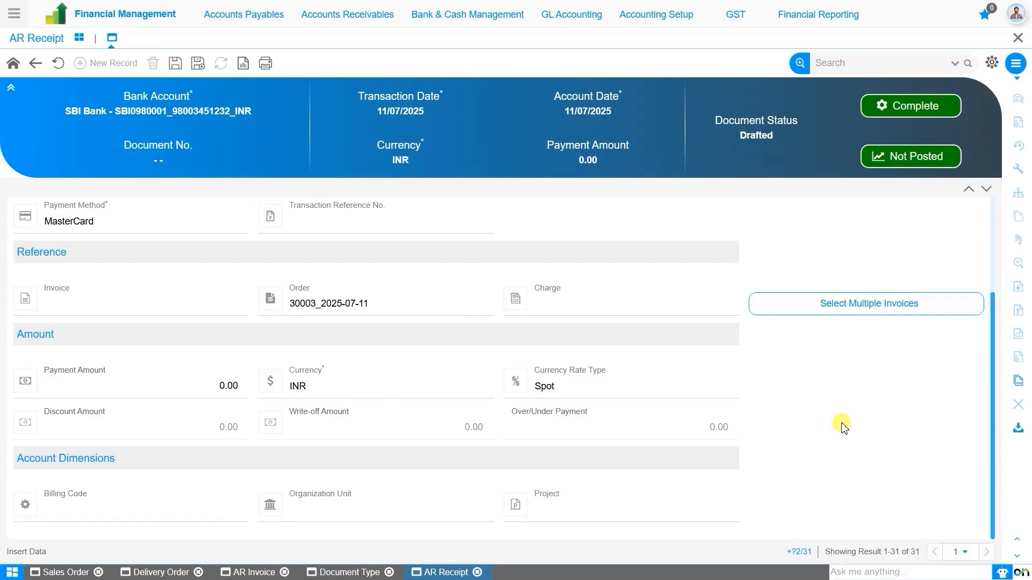
pyautogui.scroll(-1, 723, 331)
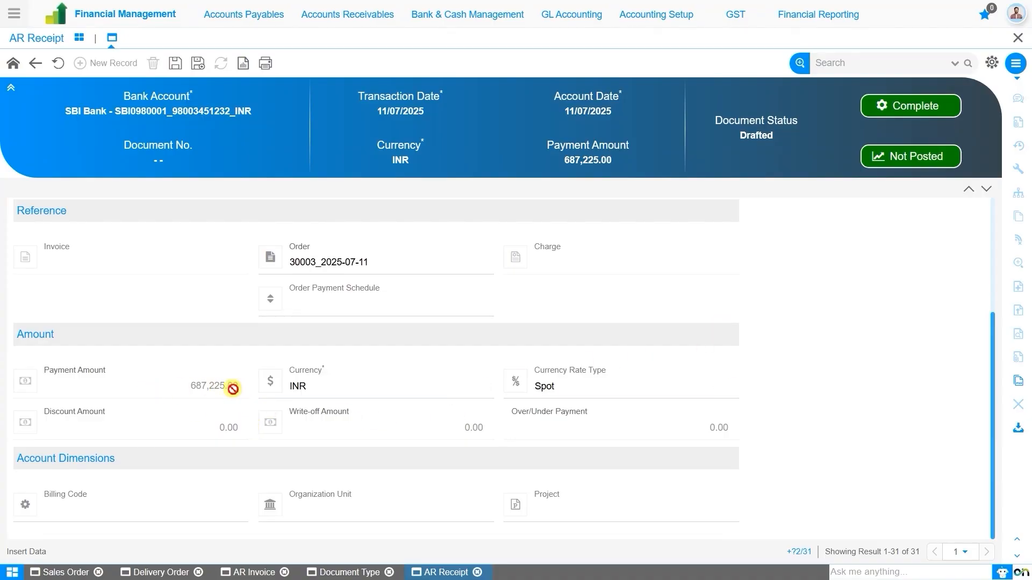
# - Save the AR receipt for the prepay order and complete it
pyautogui.scroll(1, 245, 409)
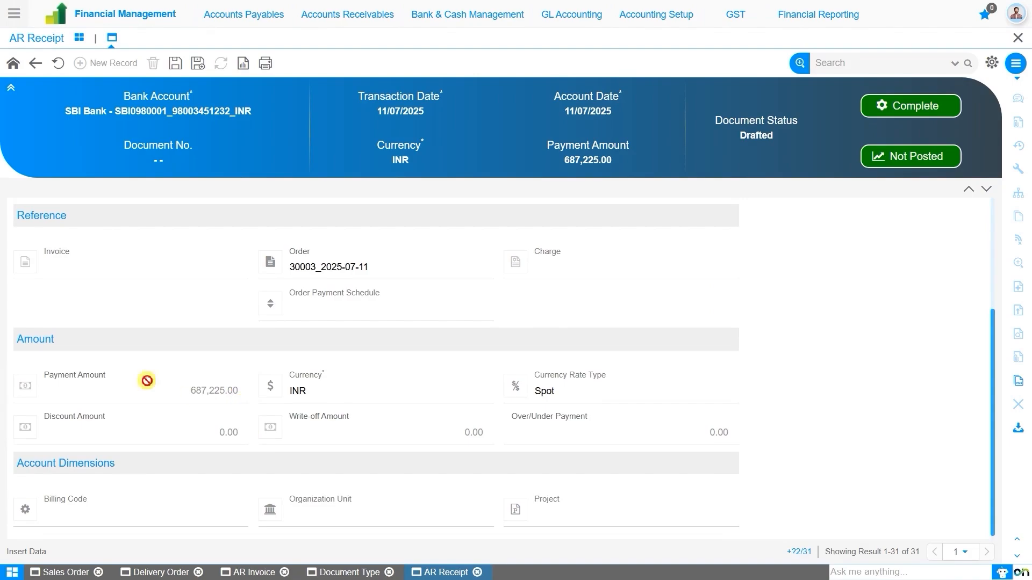
pyautogui.scroll(3, 147, 381)
pyautogui.click(180, 67)
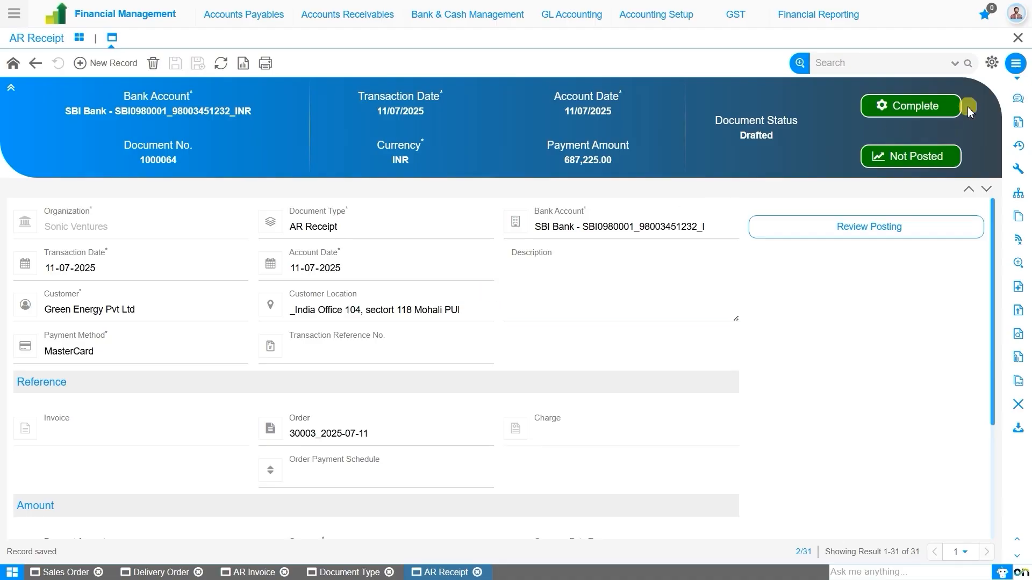
pyautogui.click(916, 106)
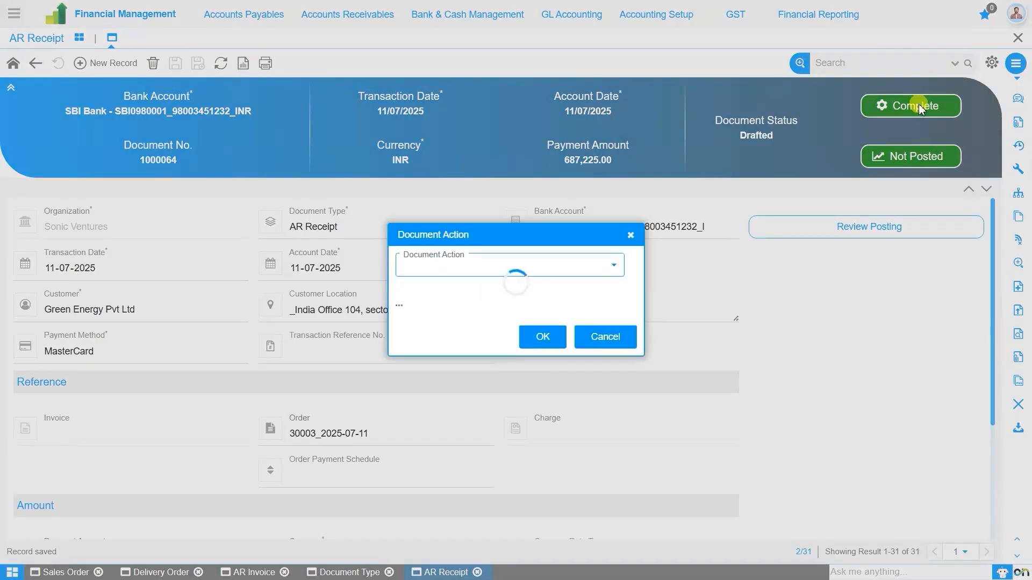
pyautogui.click(556, 330)
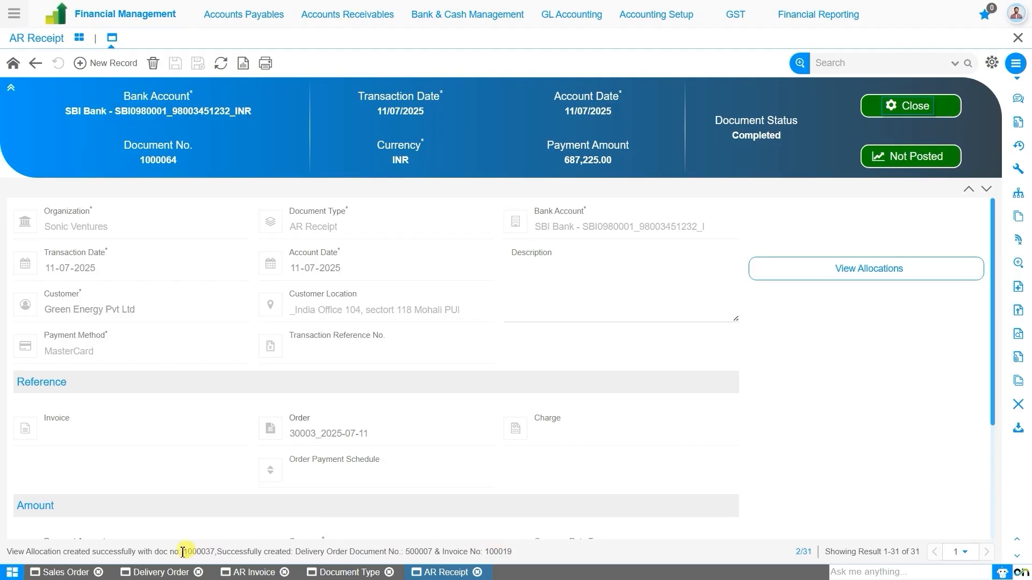
# - Return to the sales orders, refresh the records, and reopen Green Energy Pvt Ltd's prepay order to check its status
pyautogui.click(74, 572)
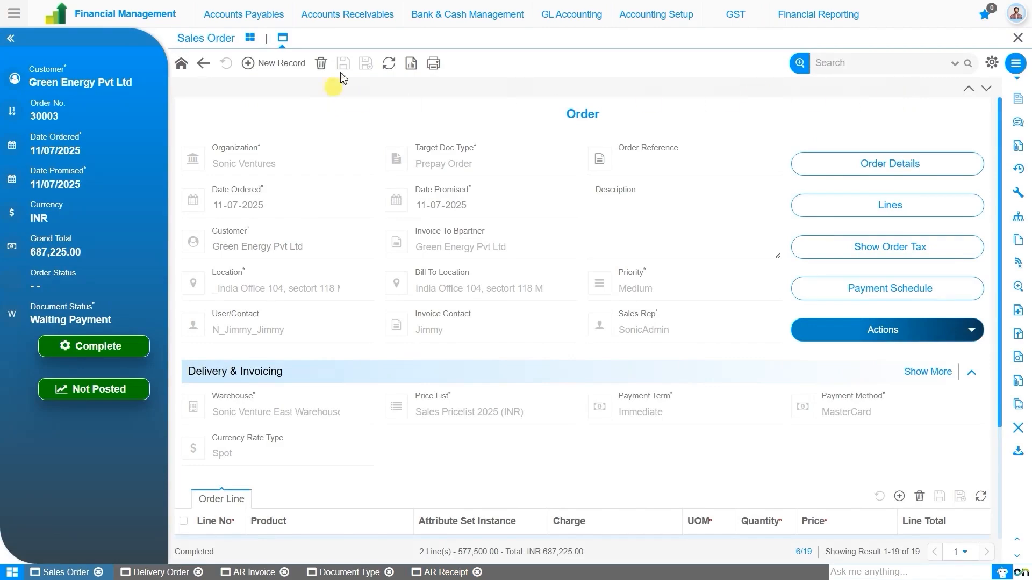
pyautogui.click(387, 64)
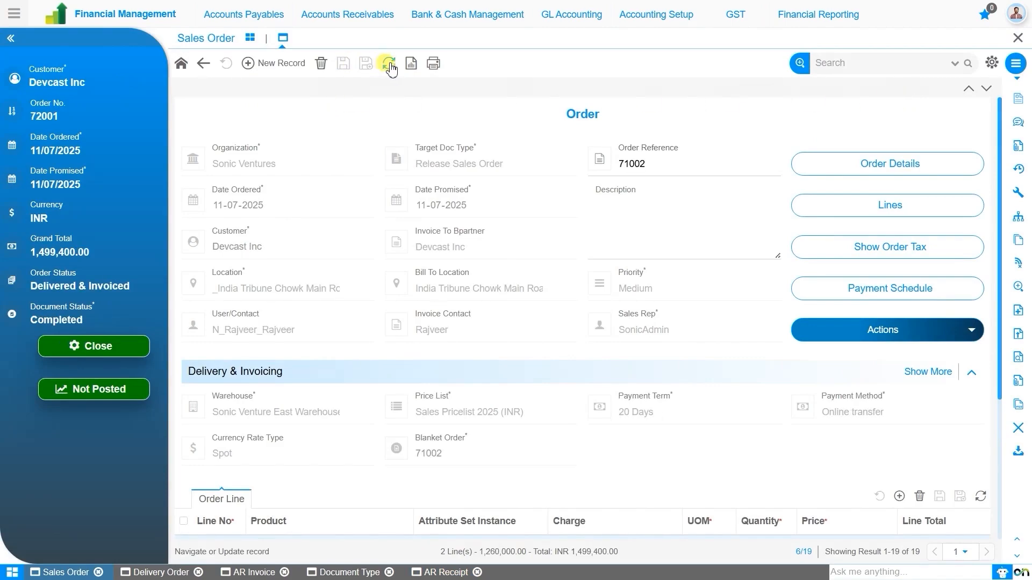
pyautogui.click(207, 67)
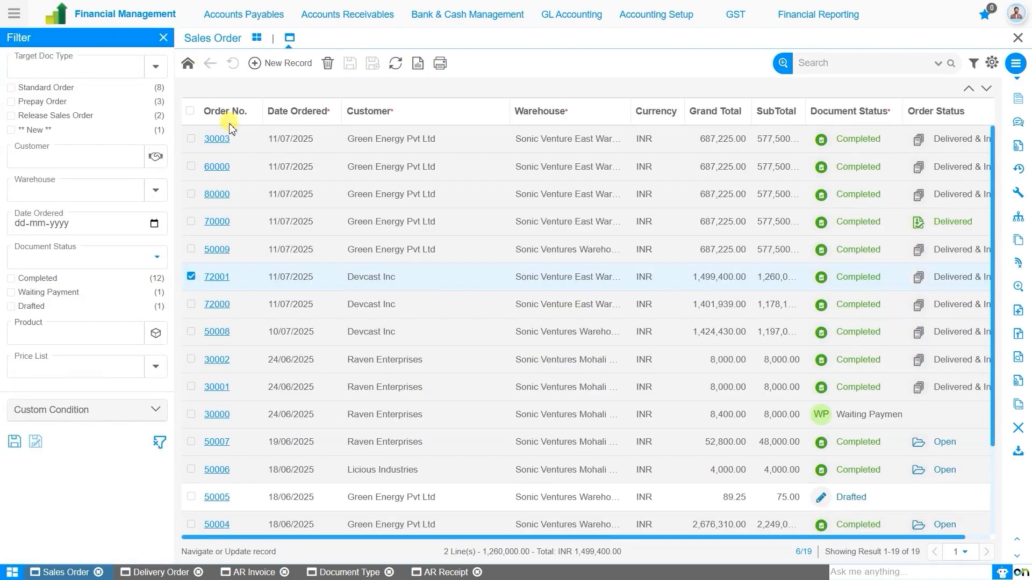
pyautogui.click(219, 137)
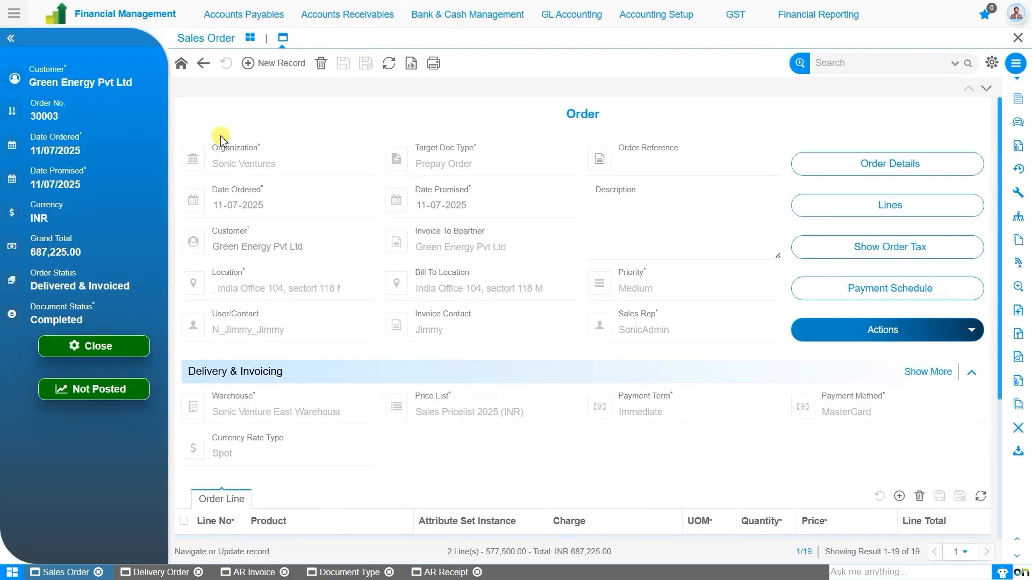